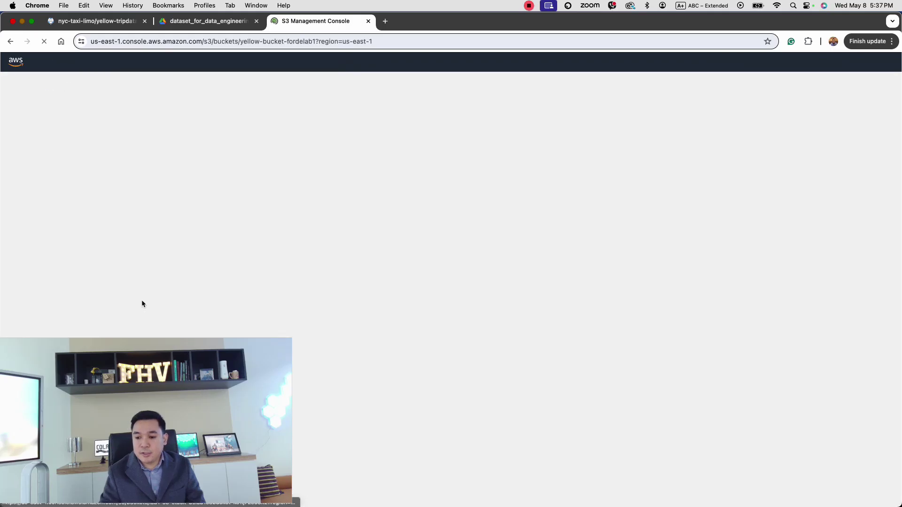
- Start a new bucket using the copied name yellow-bucket-fordelab1 of the existing bucket
left_click_drag(314, 108, 160, 111)
key("super+c")
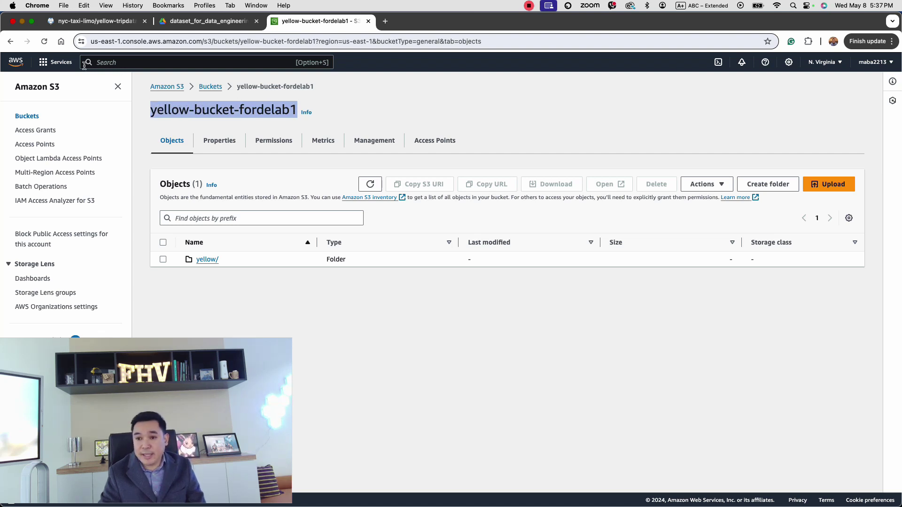
left_click(10, 44)
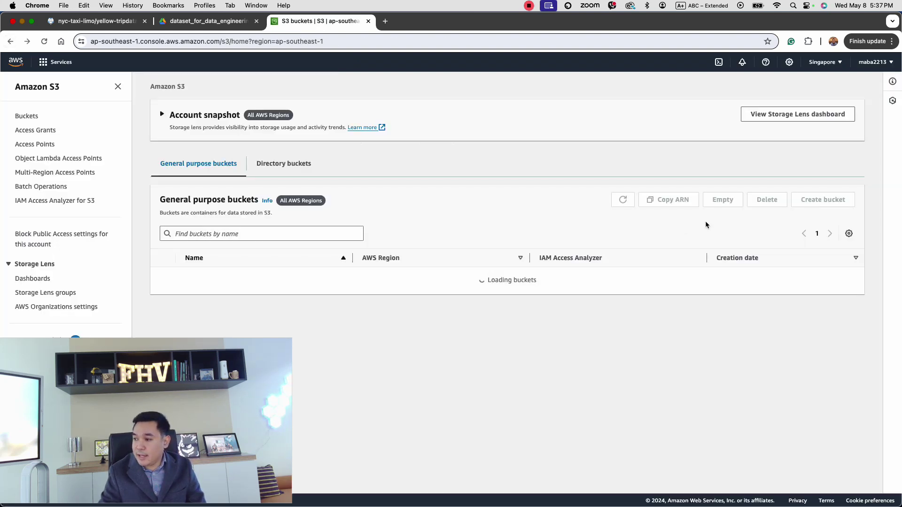
left_click(801, 202)
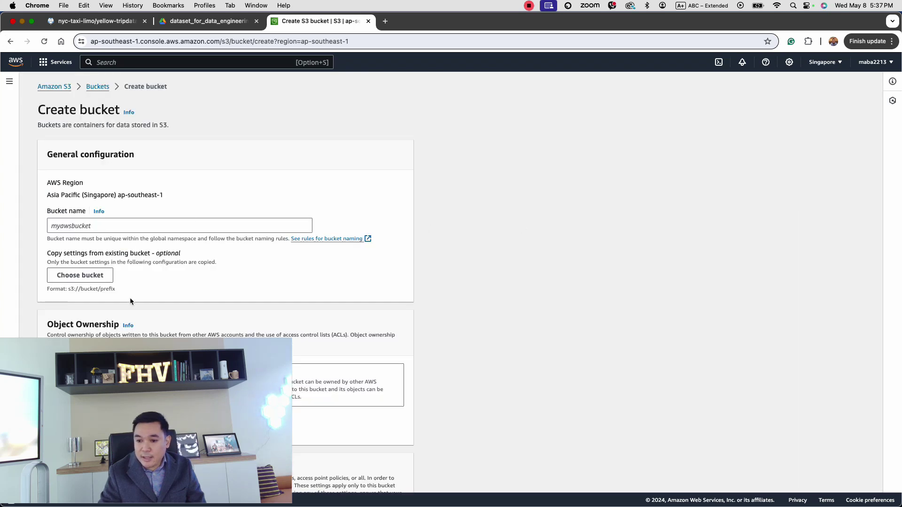
left_click(89, 227)
key("super+v")
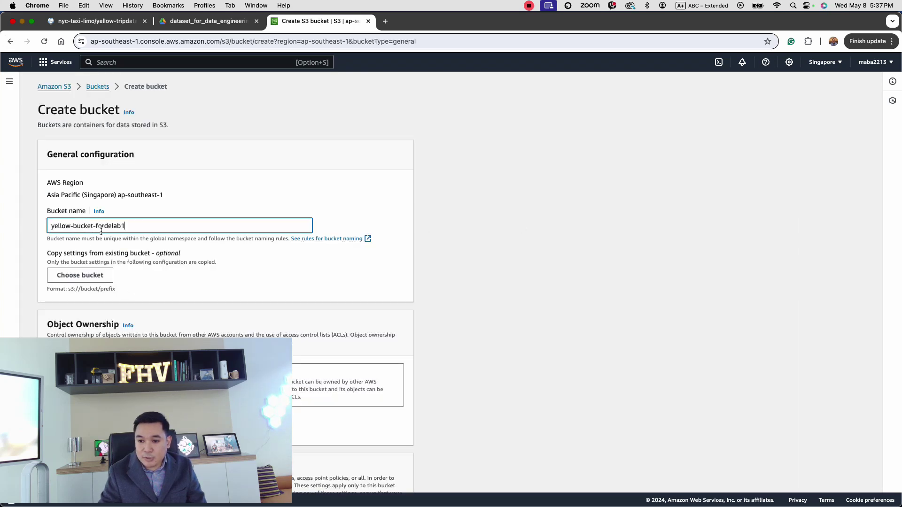
- Examine the new bucket's ownership, public access, versioning, tag and encryption settings, and return to the bucket list without creating it
scroll(112, 241, "down", 2)
scroll(137, 227, "down", 10)
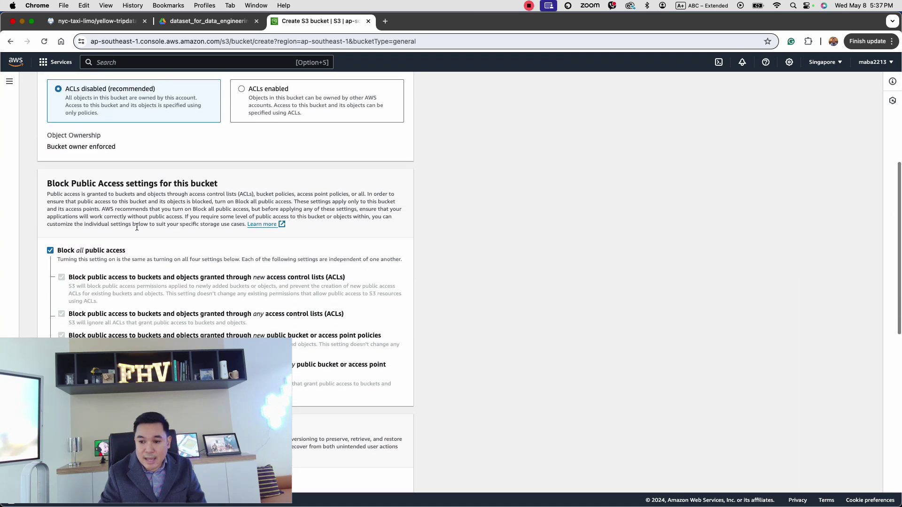
scroll(140, 231, "down", 10)
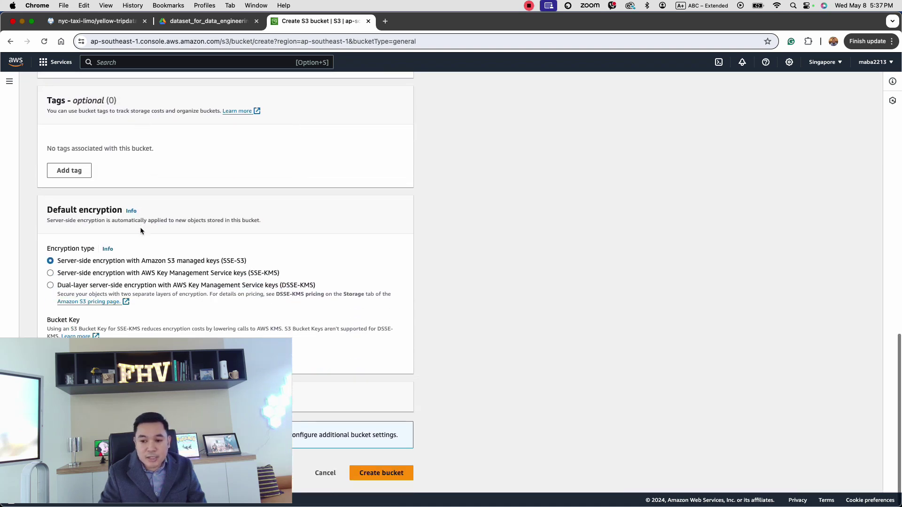
scroll(182, 187, "up", 5)
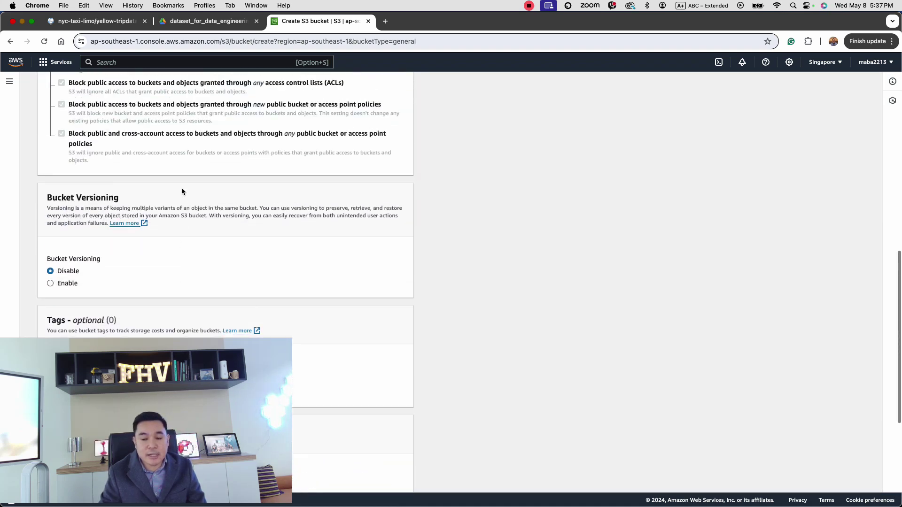
scroll(185, 192, "down", 5)
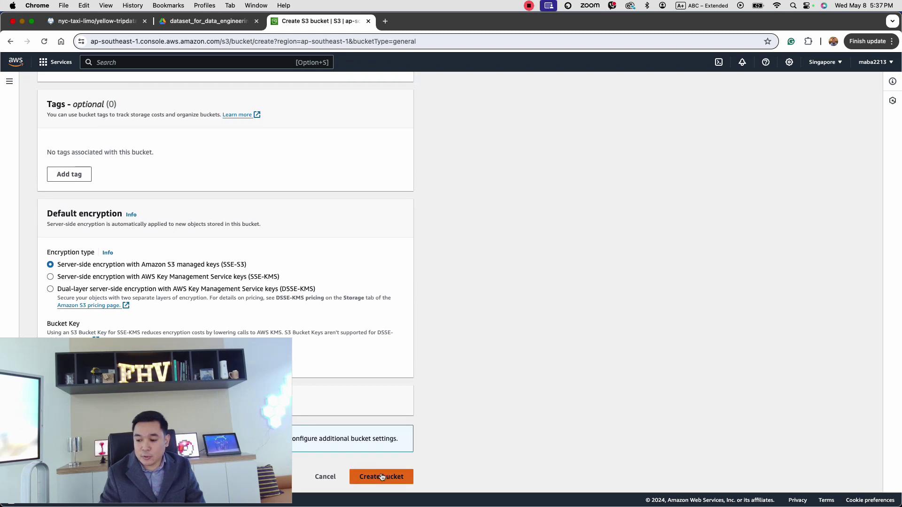
scroll(349, 355, "up", 10)
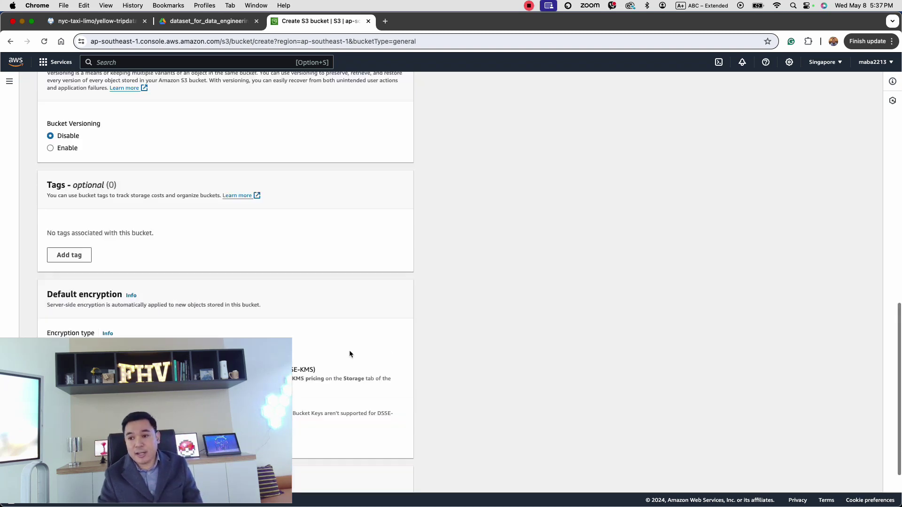
scroll(350, 357, "up", 5)
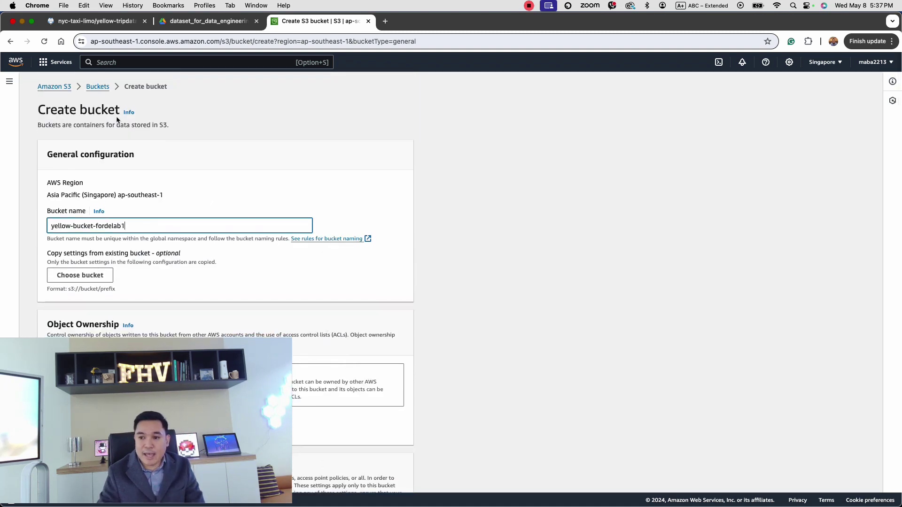
left_click(102, 89)
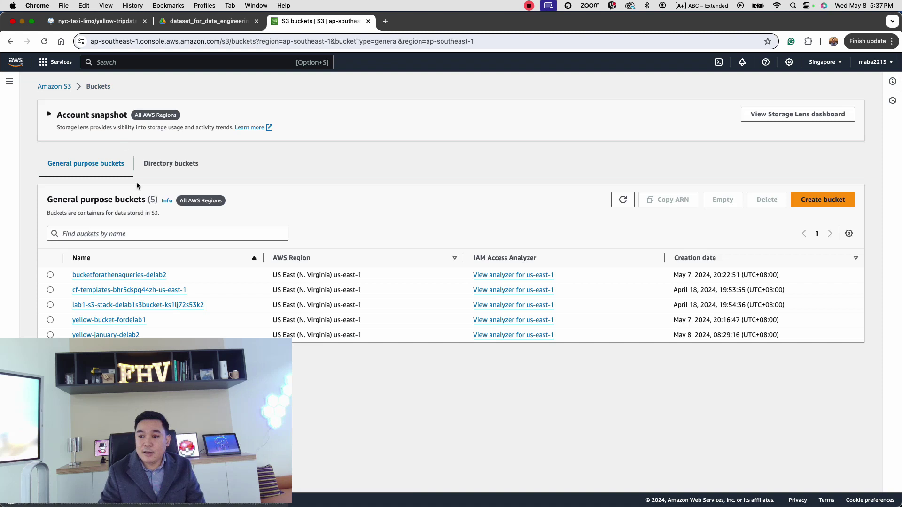
- Review the taxi trip data on data.world and Google Drive and in the yellow/ folder of yellow-bucket-fordelab1
left_click(127, 321)
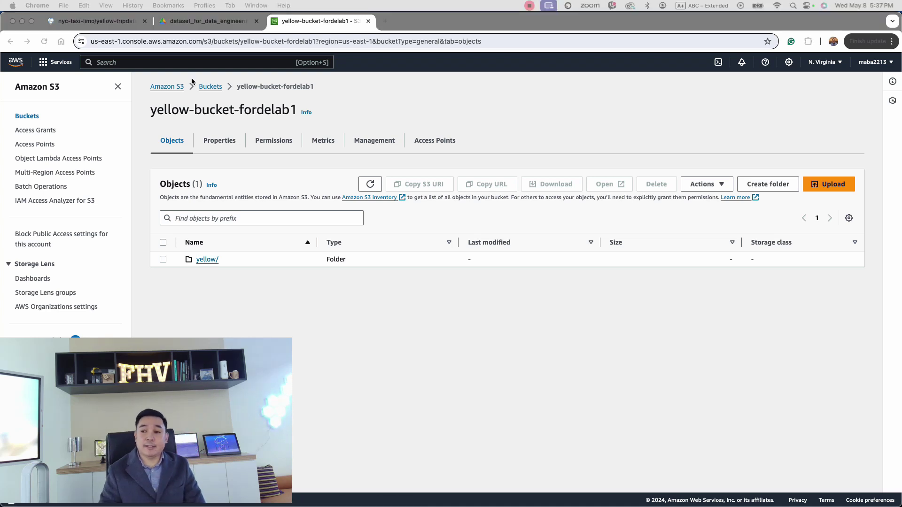
left_click(102, 23)
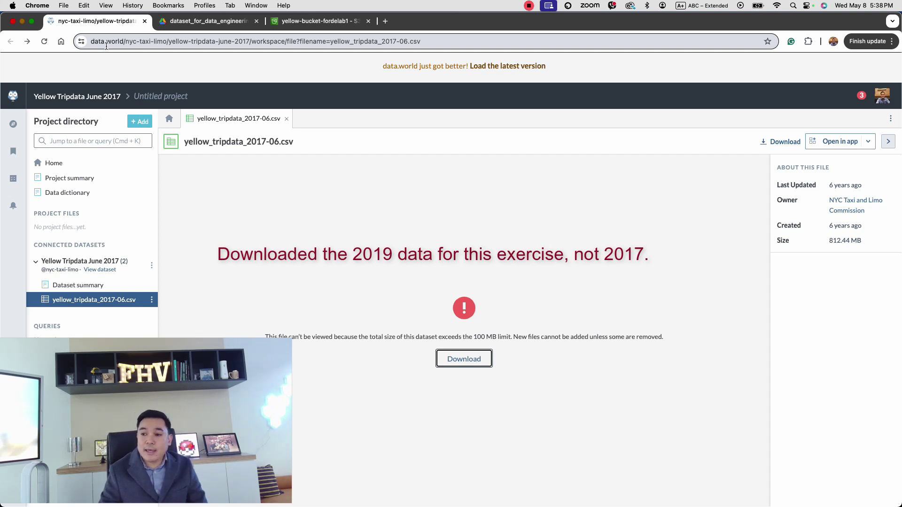
left_click(203, 22)
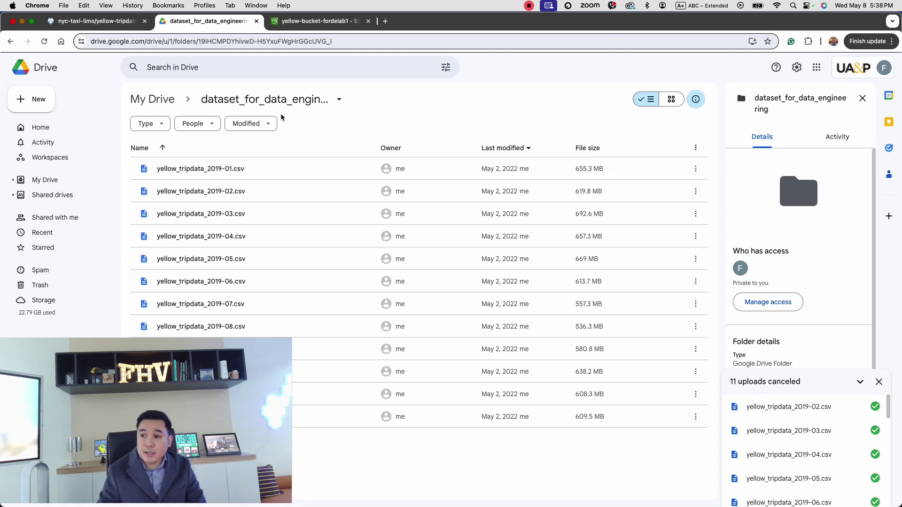
left_click(304, 22)
left_click(207, 259)
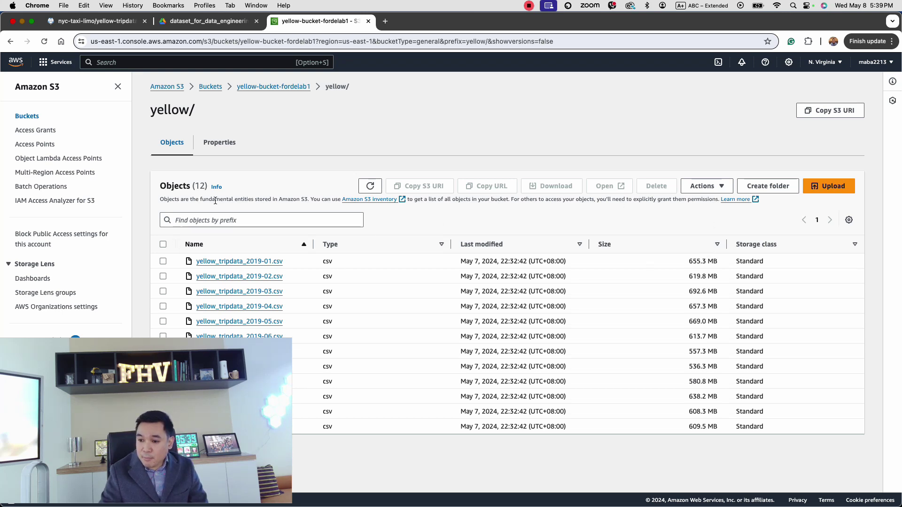
- Create a general purpose bucket named bucket-forathena in US East (N. Virginia) with the default settings
left_click(209, 86)
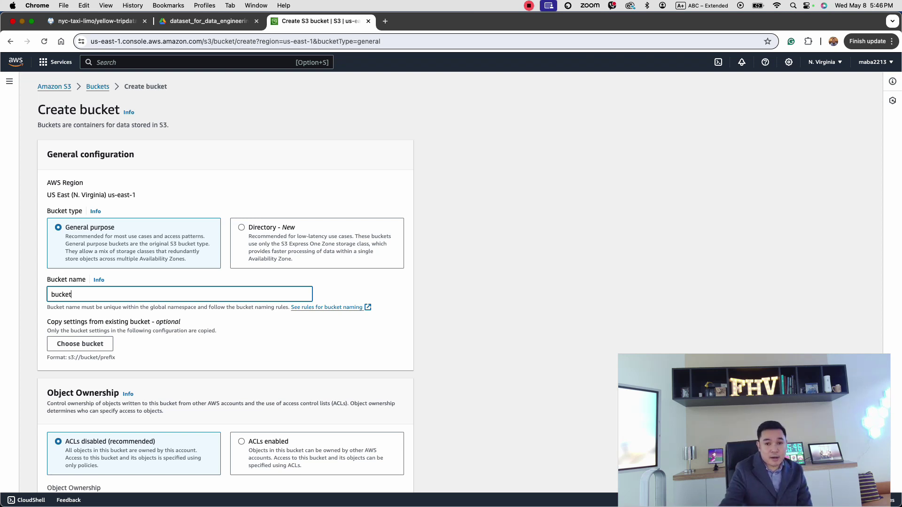
type("-")
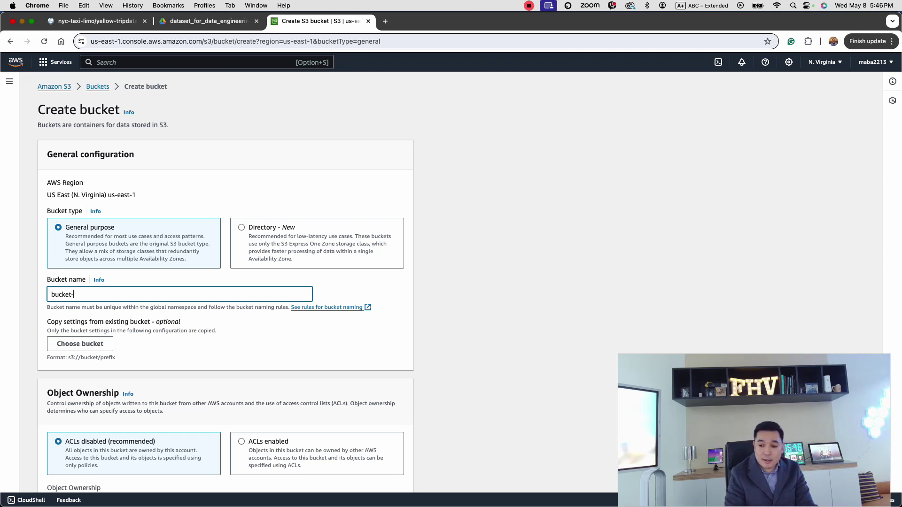
type("forathena")
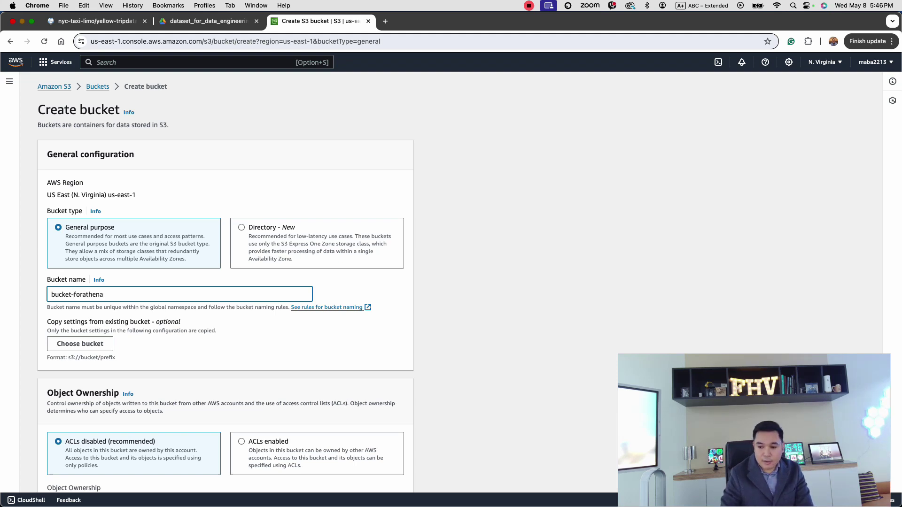
scroll(141, 337, "down", 20)
scroll(145, 337, "up", 12)
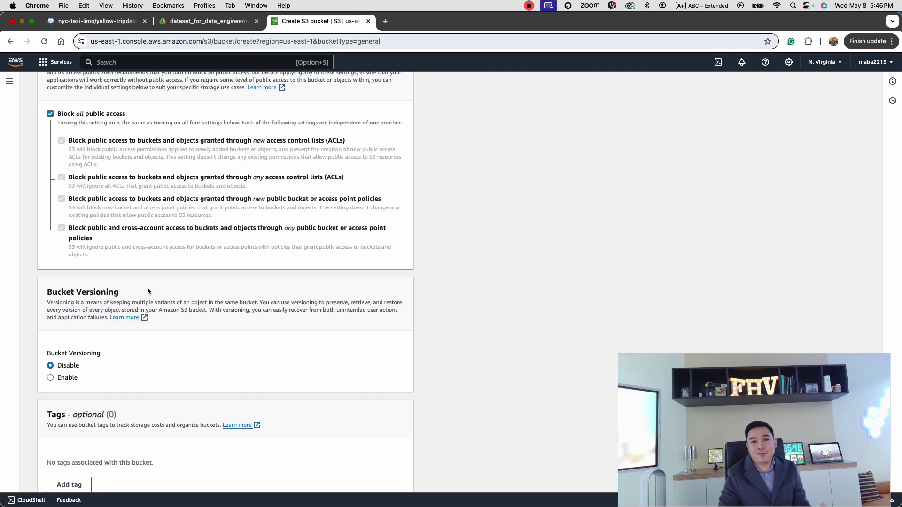
scroll(147, 292, "down", 7)
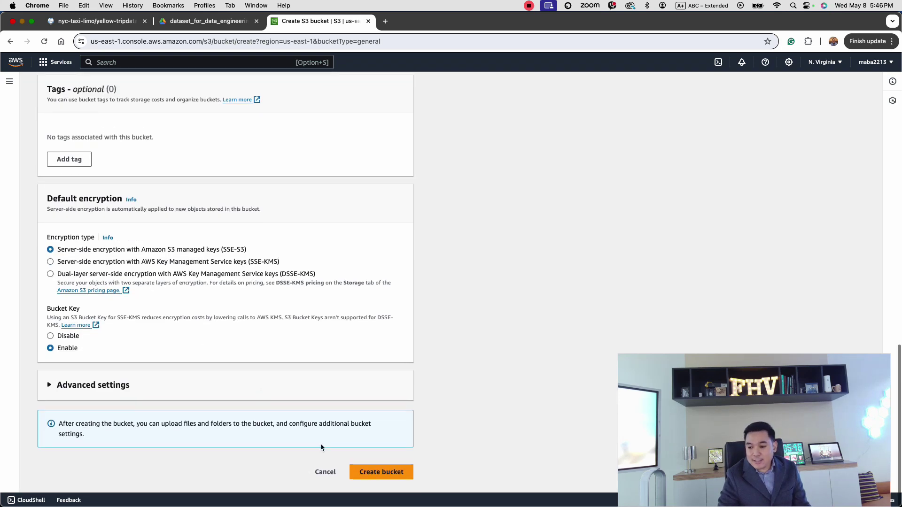
left_click(369, 477)
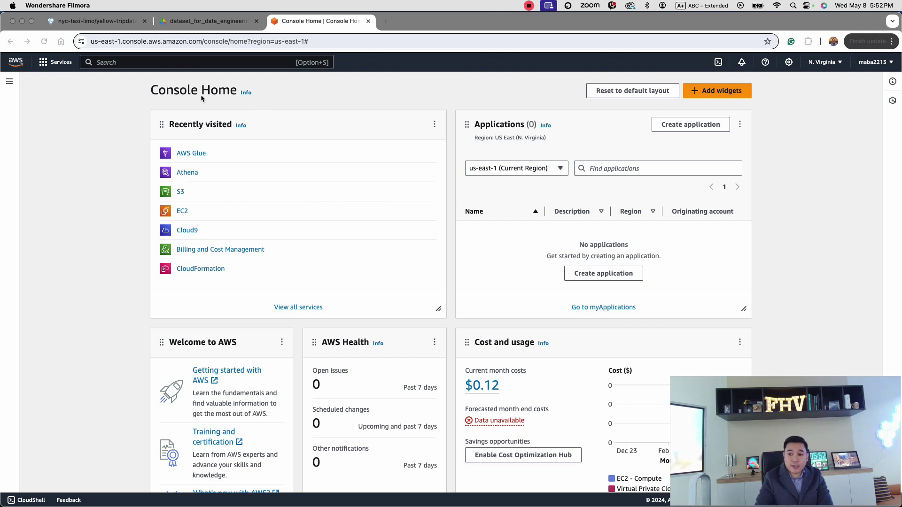
- Search the AWS services for athena and open the Amazon Athena query editor
left_click(154, 64)
type("at")
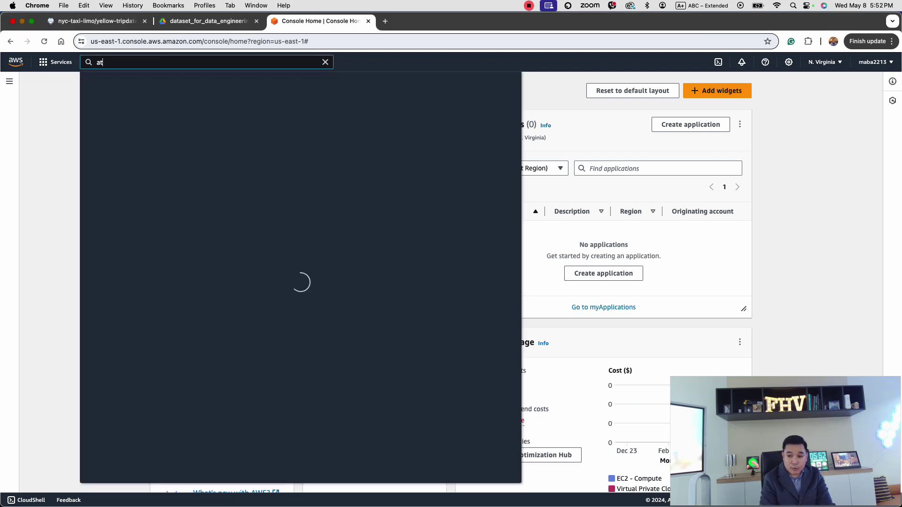
type("hena")
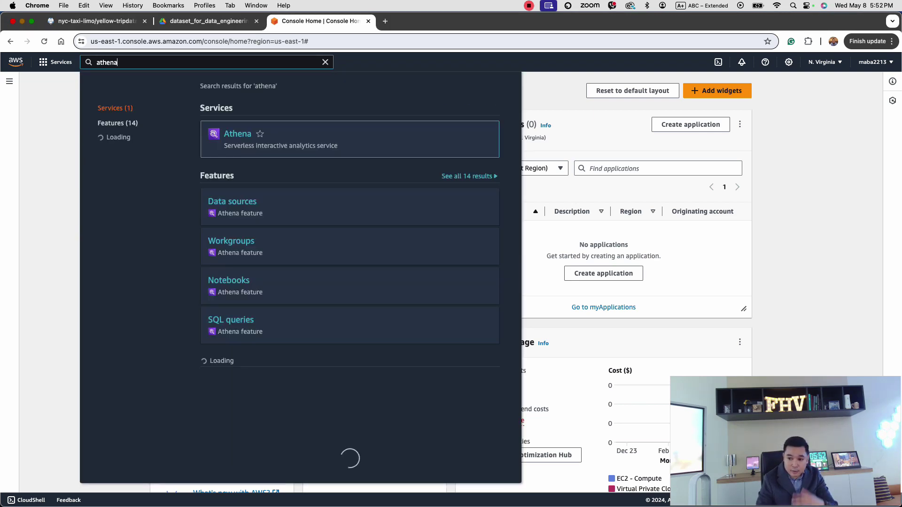
left_click(238, 135)
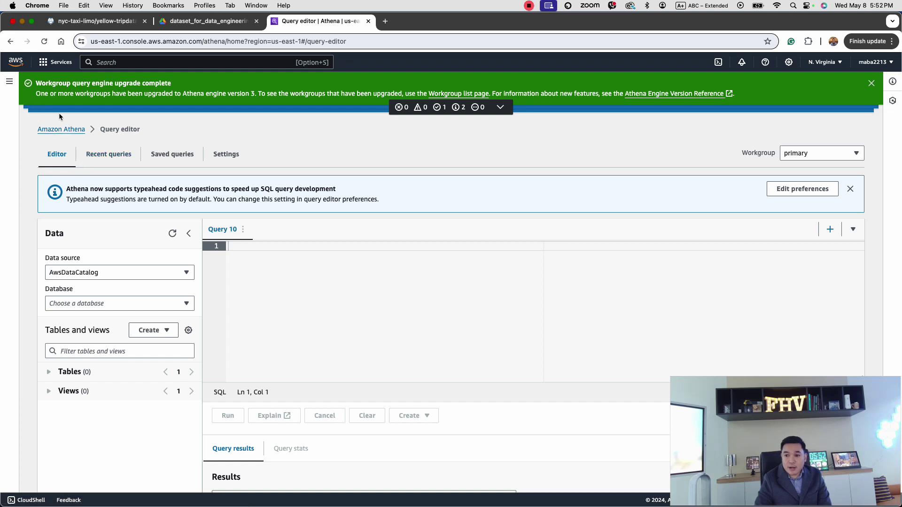
left_click(62, 131)
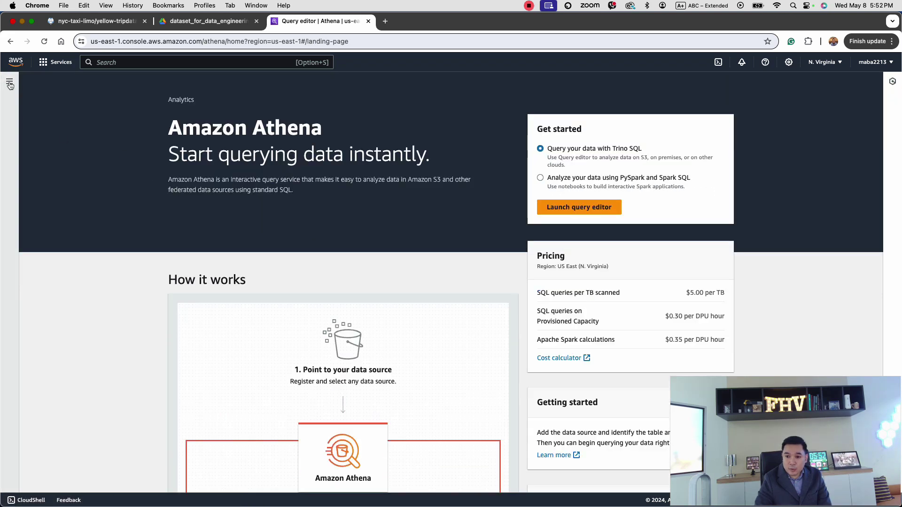
left_click(10, 81)
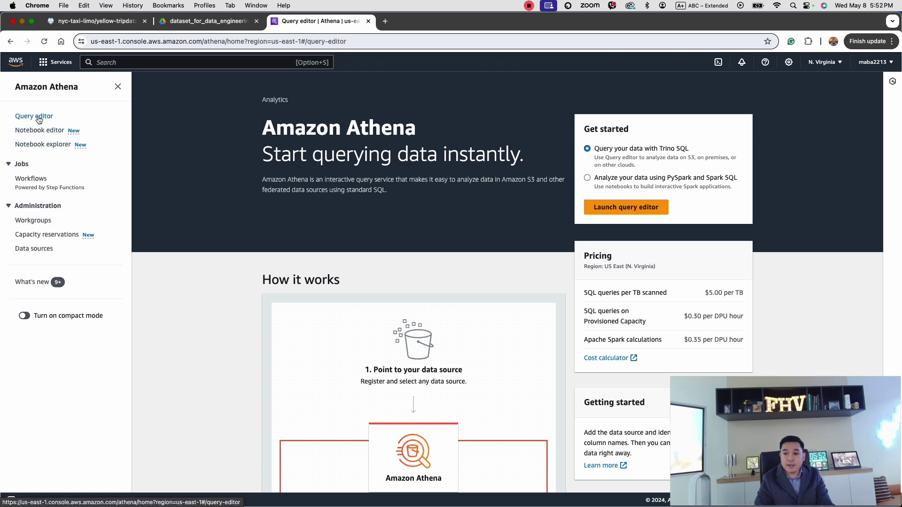
left_click(38, 119)
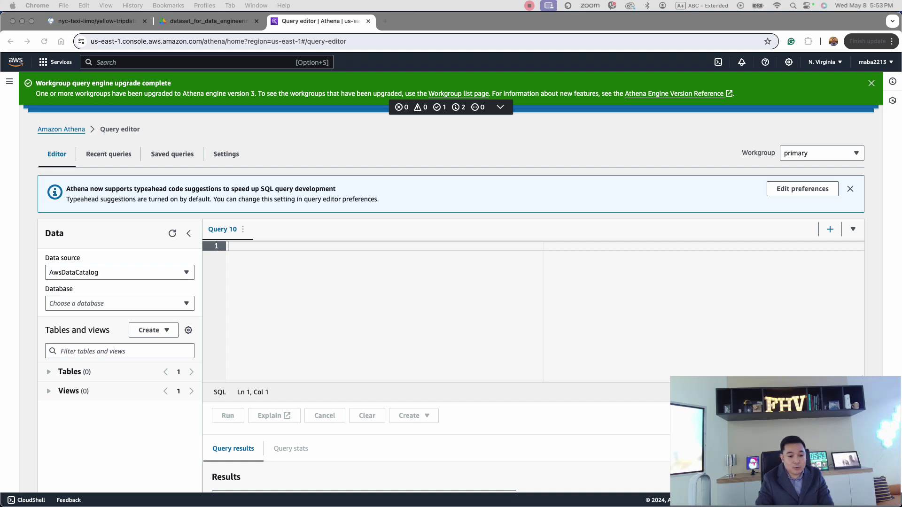
- Write and run the query CREATE DATABASE taxidata; in the query editor
left_click(241, 246)
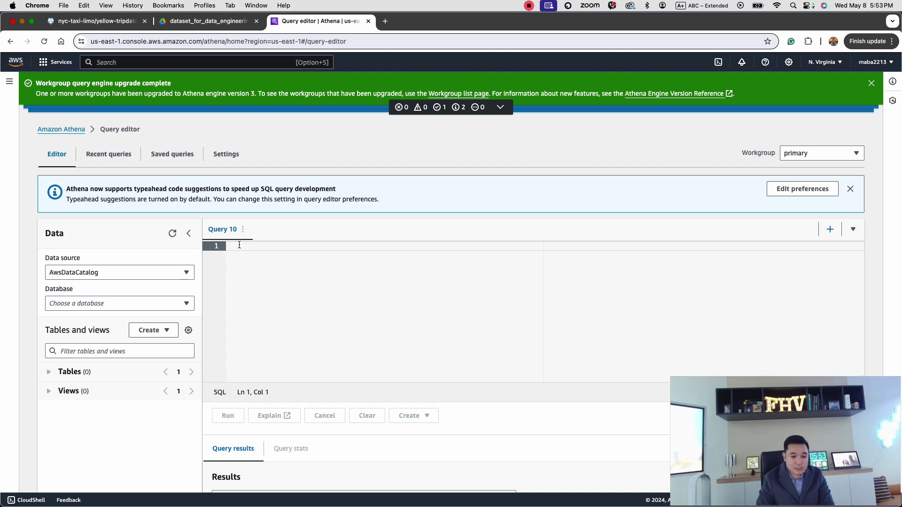
type("CR")
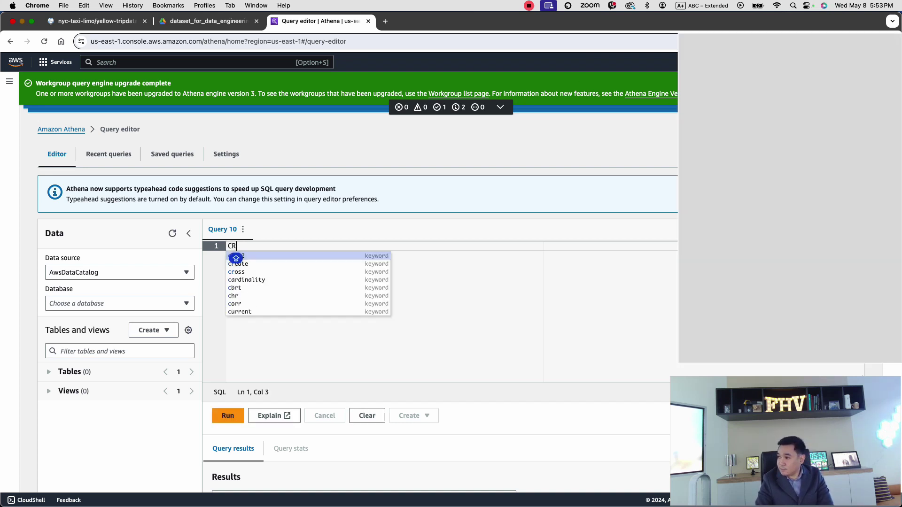
key("super+equal")
key("super+equal")
left_click(406, 359)
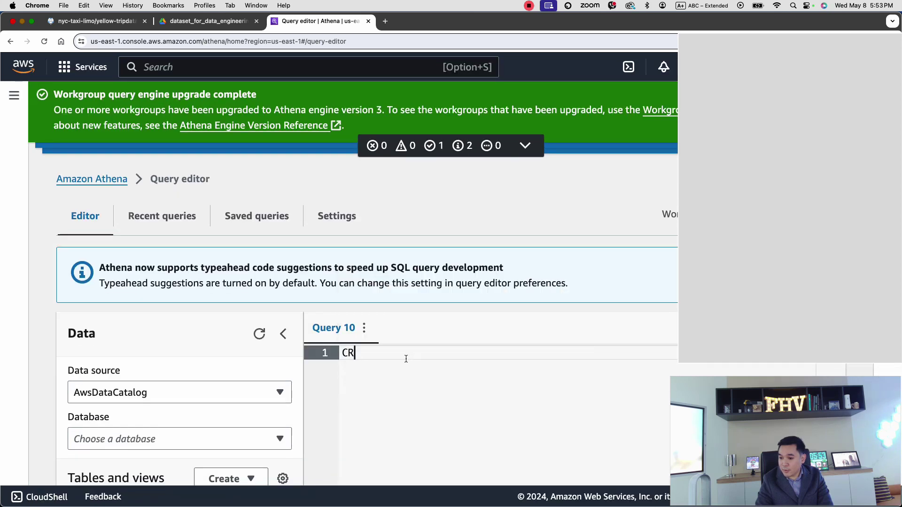
type("EATE DATABASE")
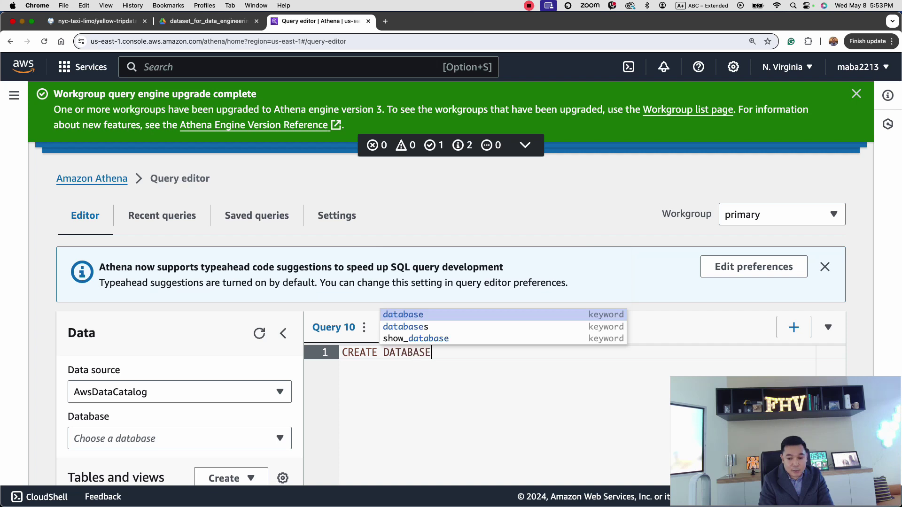
type(" taxidata")
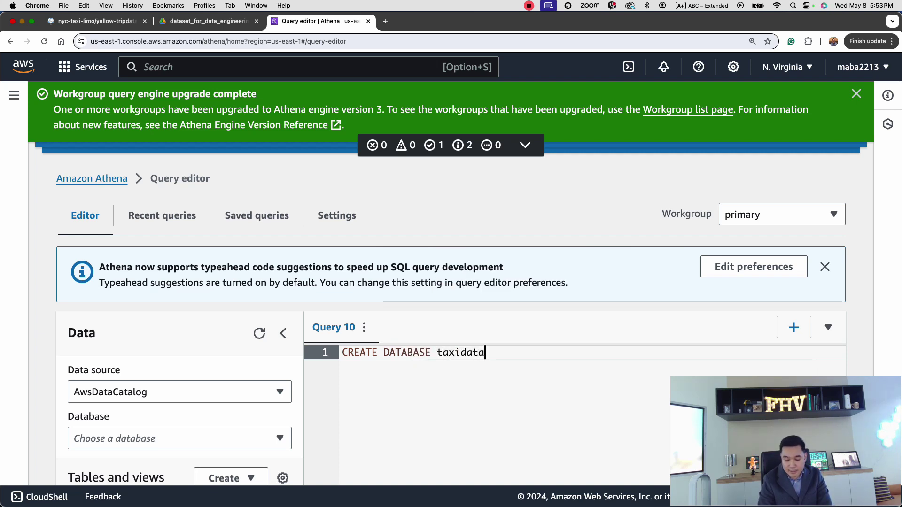
type(";")
scroll(380, 354, "down", 8)
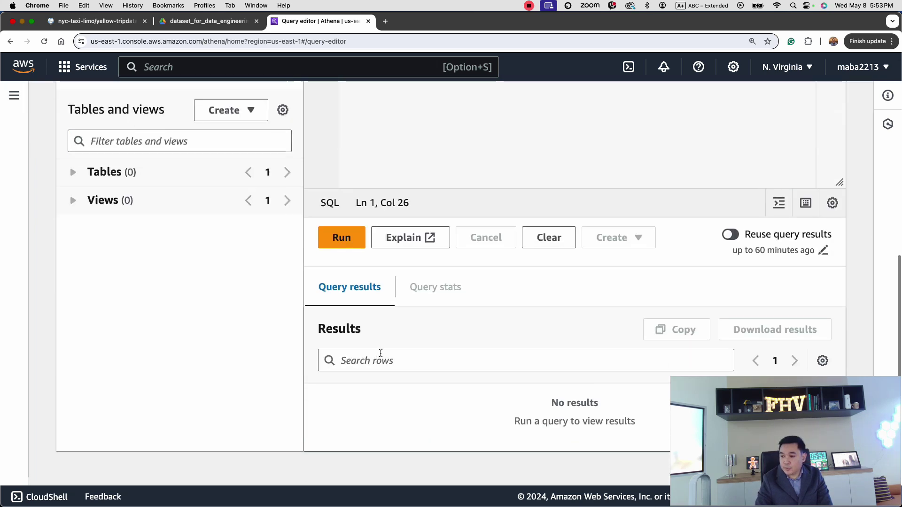
left_click(342, 244)
- Select taxidata as the active database for the AwsDataCatalog data source
scroll(347, 284, "up", 2)
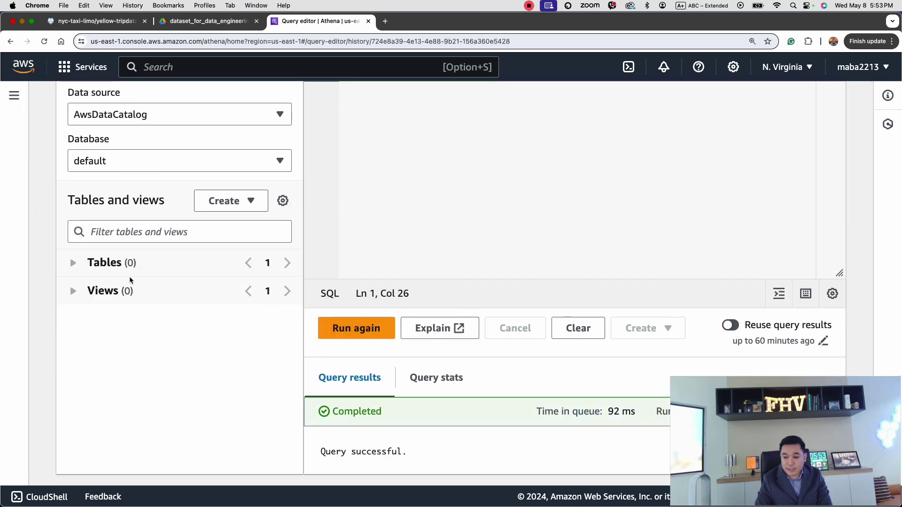
scroll(258, 288, "up", 4)
left_click(235, 287)
left_click(132, 357)
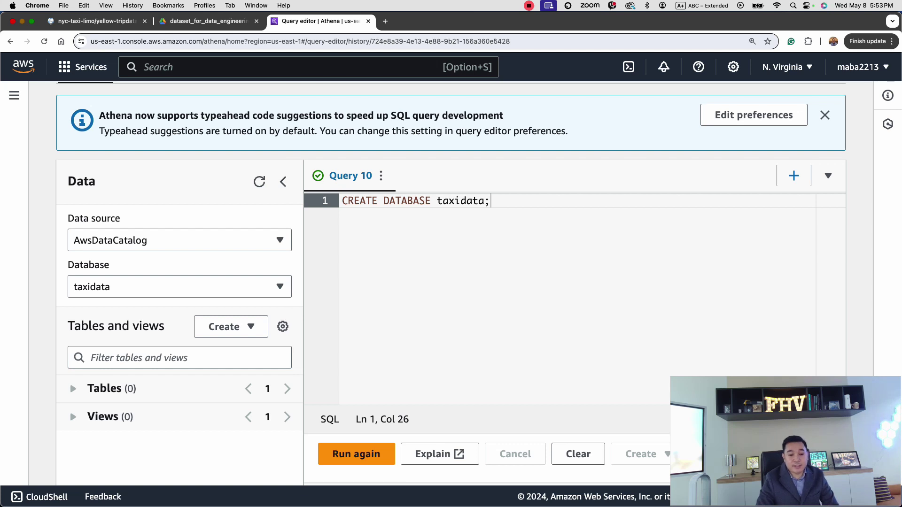
- Search the AWS services for aws glue, open AWS Glue and view the databases in its Data Catalog
left_click(173, 65)
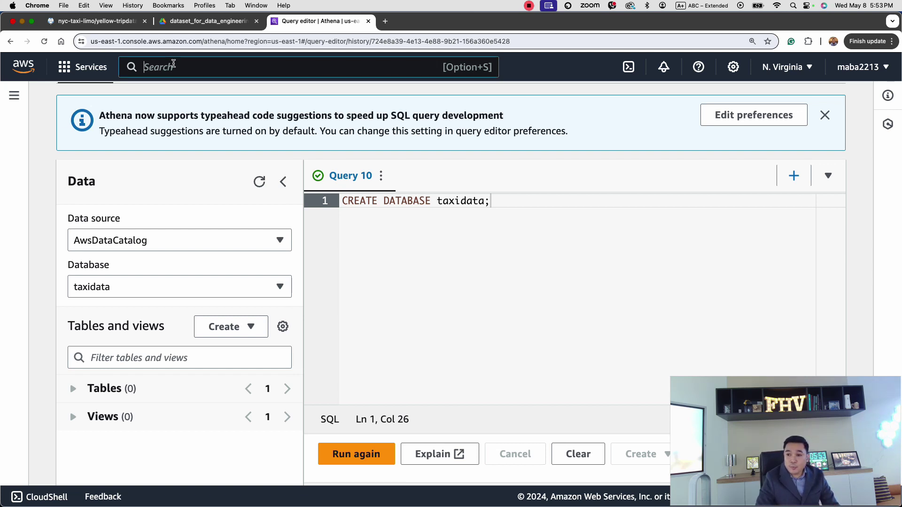
type("aws glue")
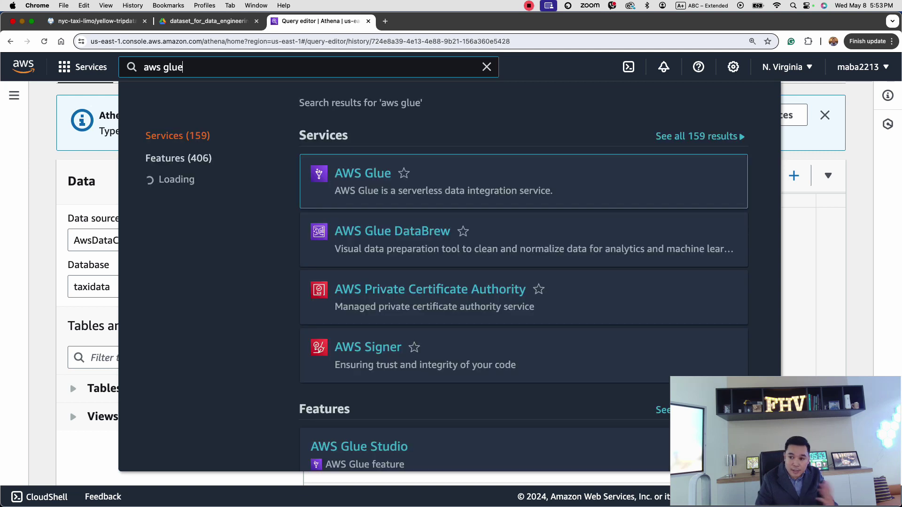
left_click(355, 175)
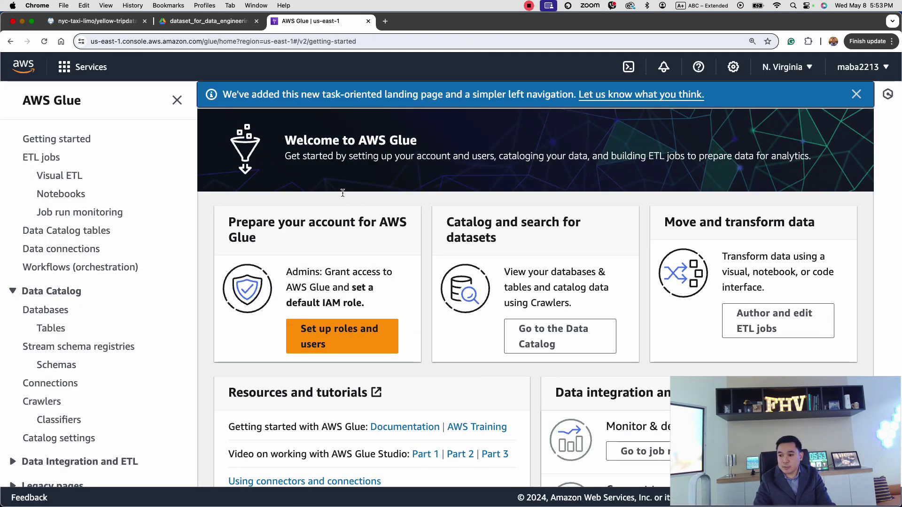
left_click(46, 309)
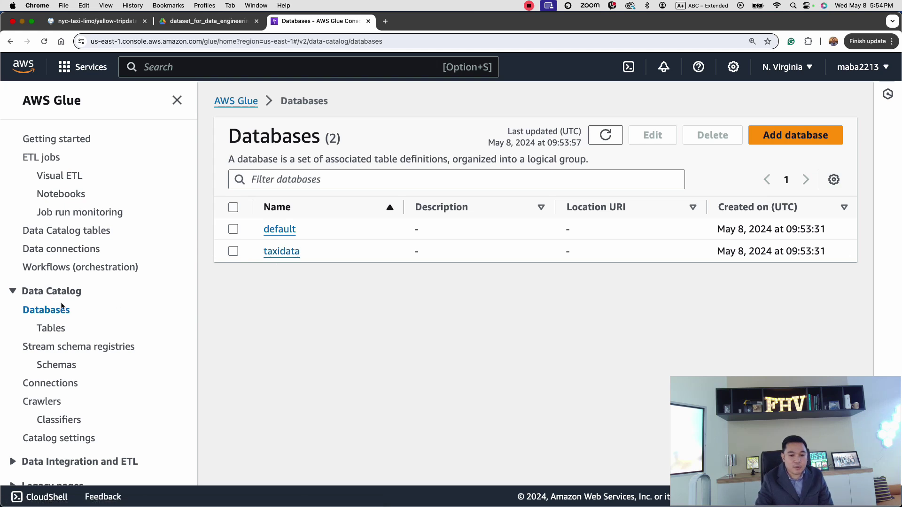
- Return to Athena through the service search and start creating a table from S3 bucket data
left_click(198, 69)
type("athena")
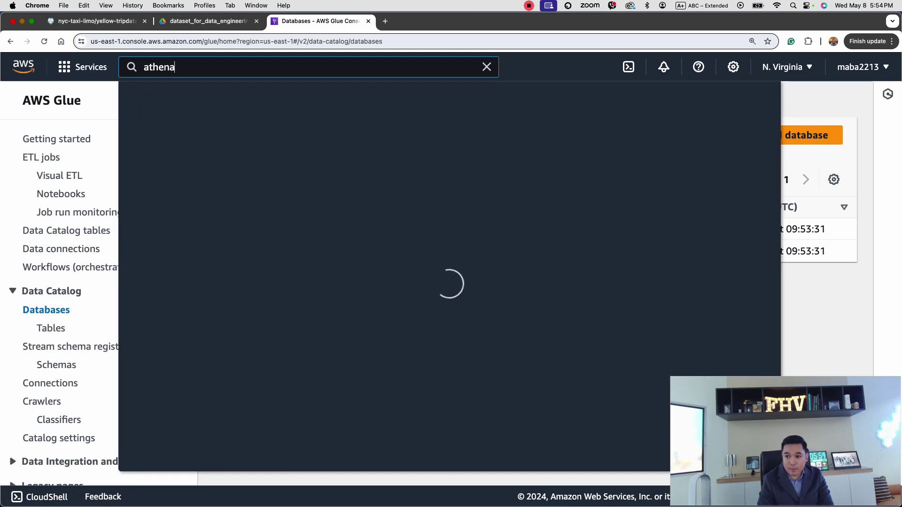
left_click(344, 177)
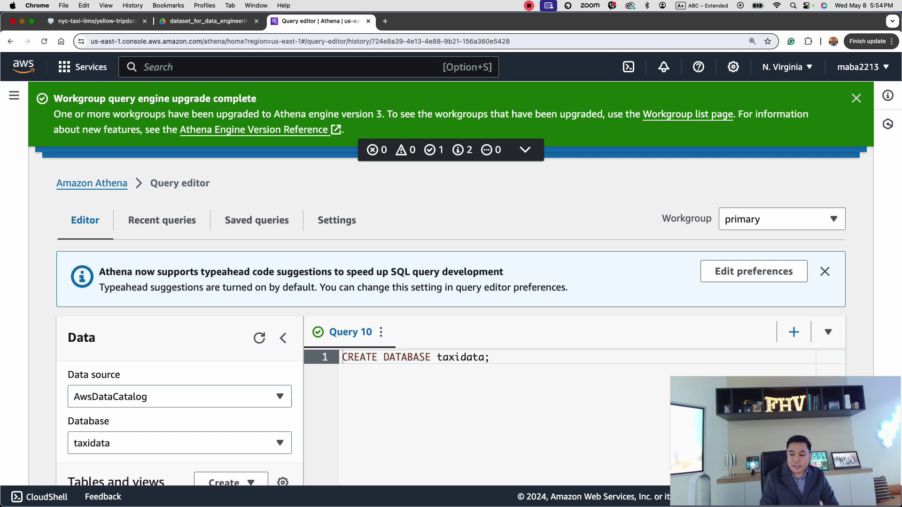
scroll(148, 388, "down", 6)
scroll(204, 310, "down", 1)
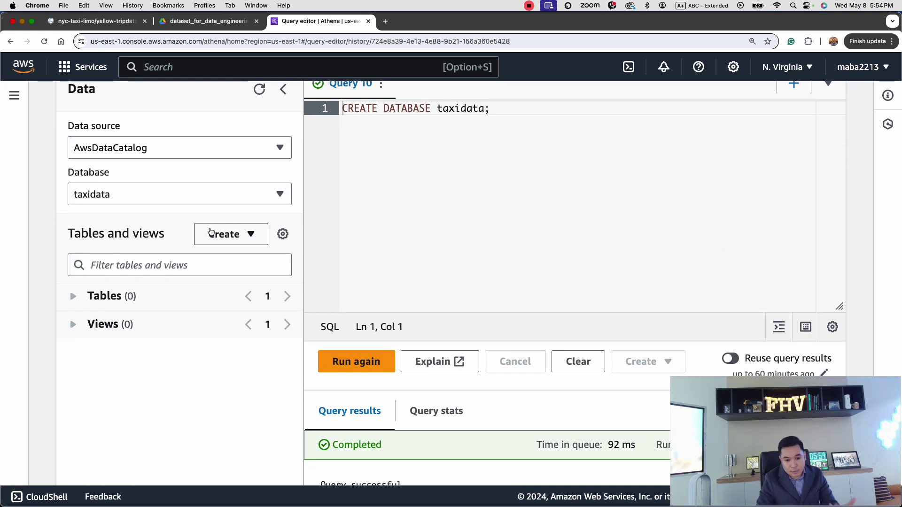
left_click(253, 233)
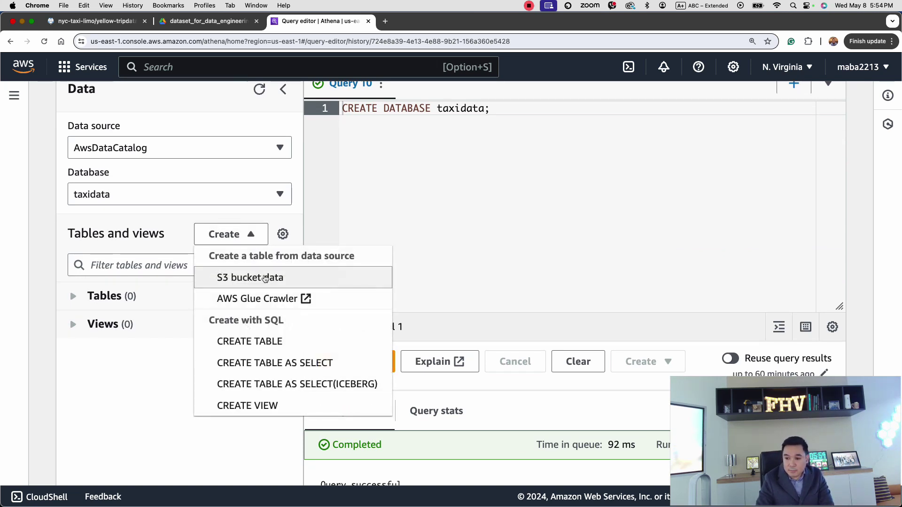
left_click(266, 278)
- Name the new table yellow and give it the description "Table for the taxi data"
scroll(218, 297, "down", 2)
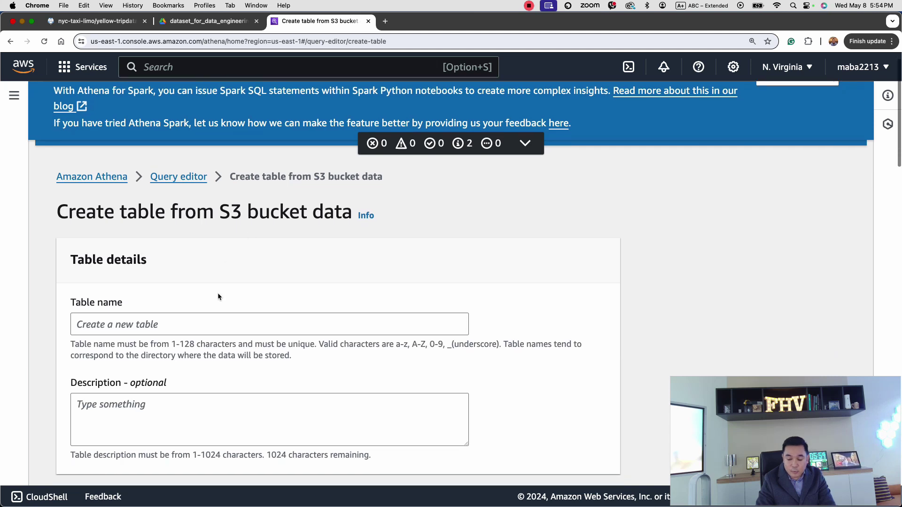
scroll(218, 297, "down", 2)
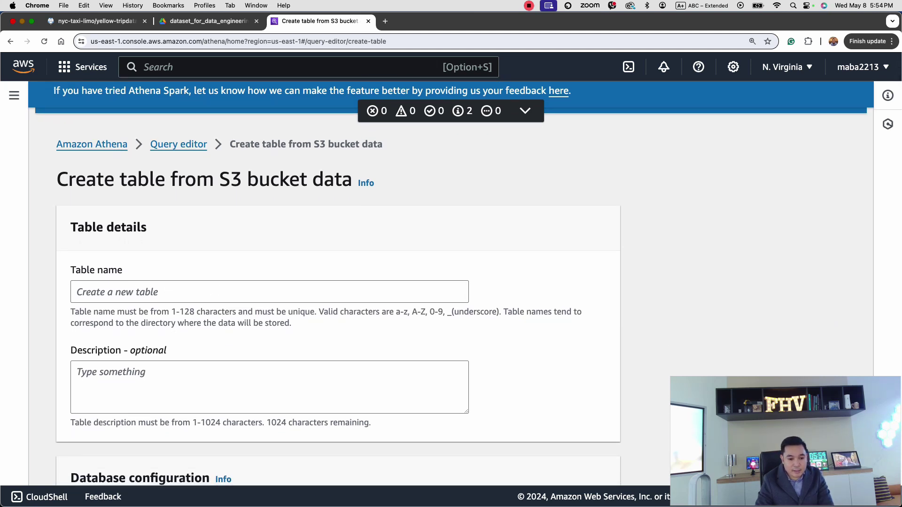
left_click(188, 287)
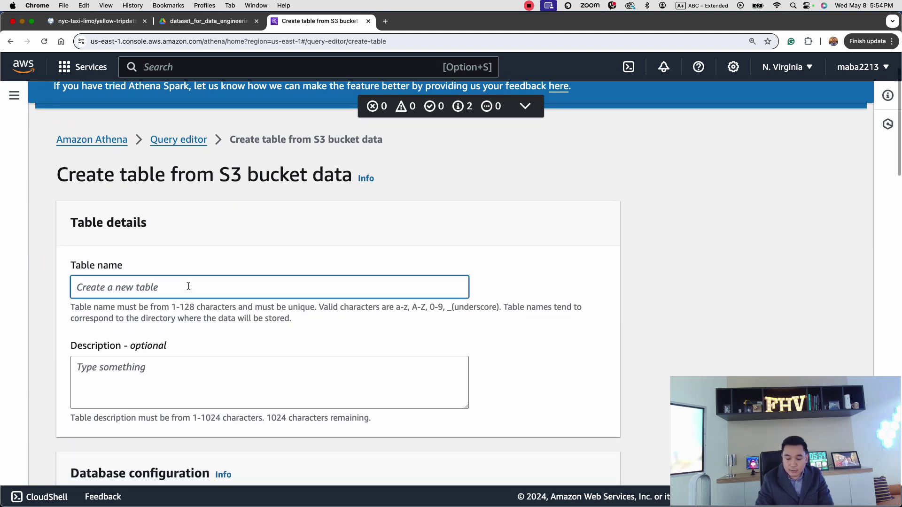
type("yellow")
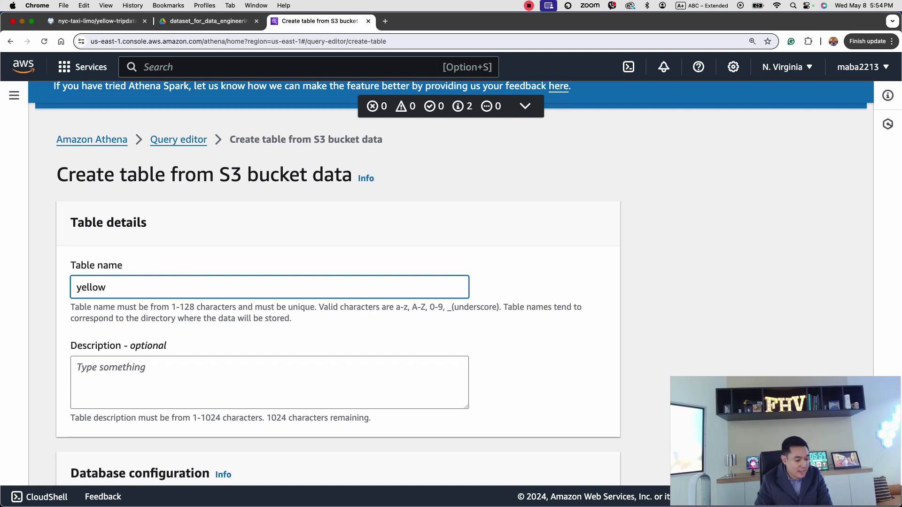
left_click(139, 369)
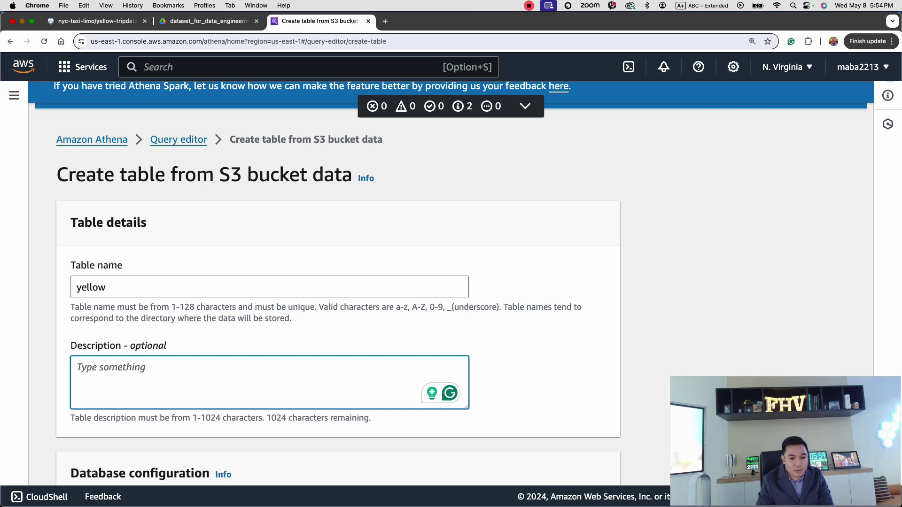
type("Tab")
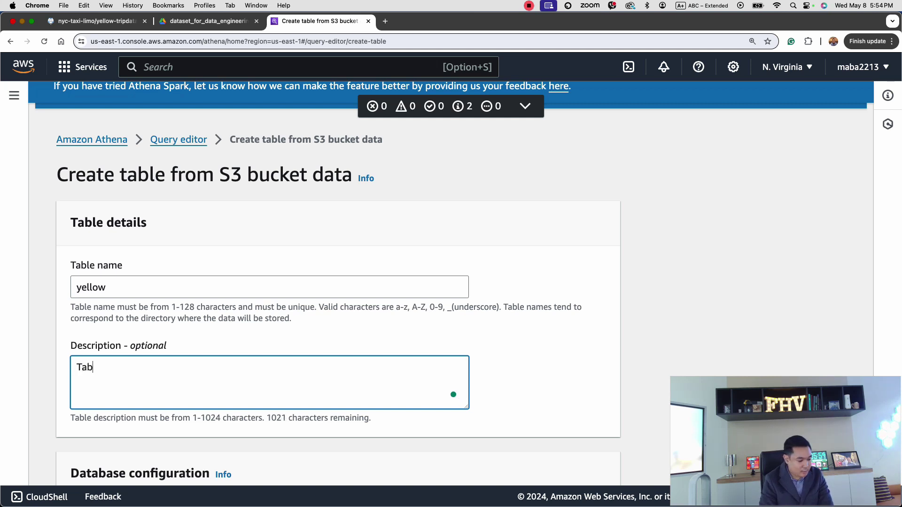
type("le for the taxi")
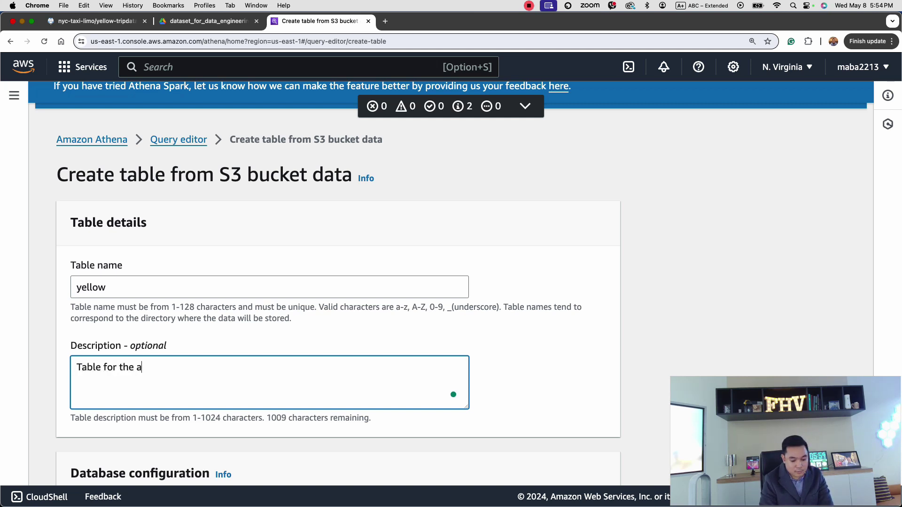
type(" data")
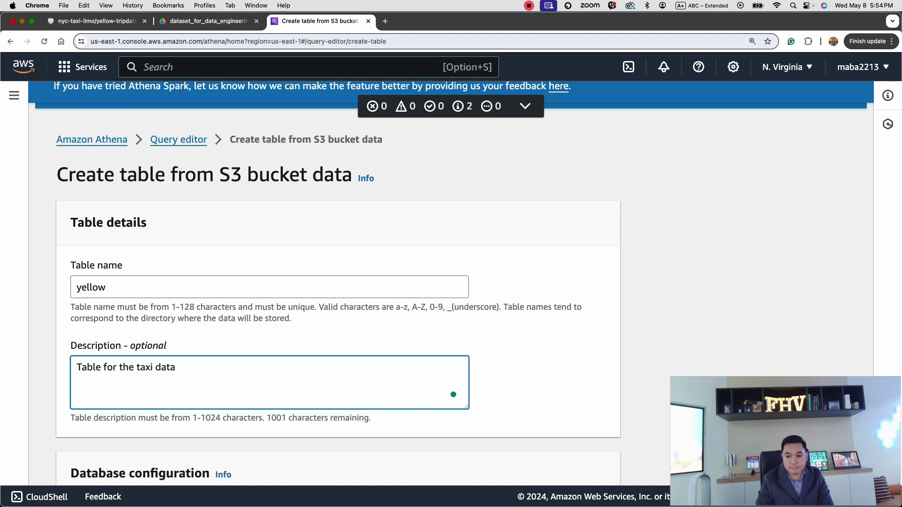
- Open S3 in a separate browser tab and copy the S3 URI of the yellow/ folder in yellow-bucket-fordelab1
scroll(150, 364, "down", 3)
scroll(151, 364, "down", 3)
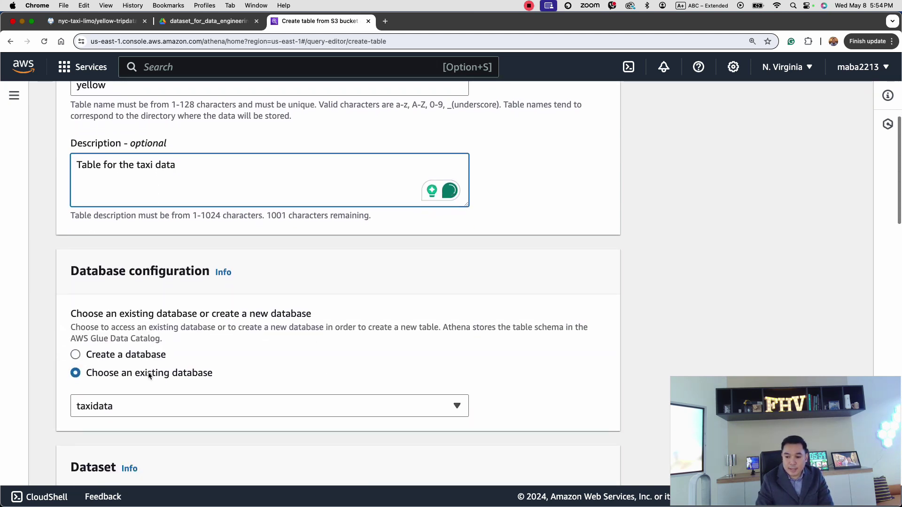
scroll(121, 255, "down", 3)
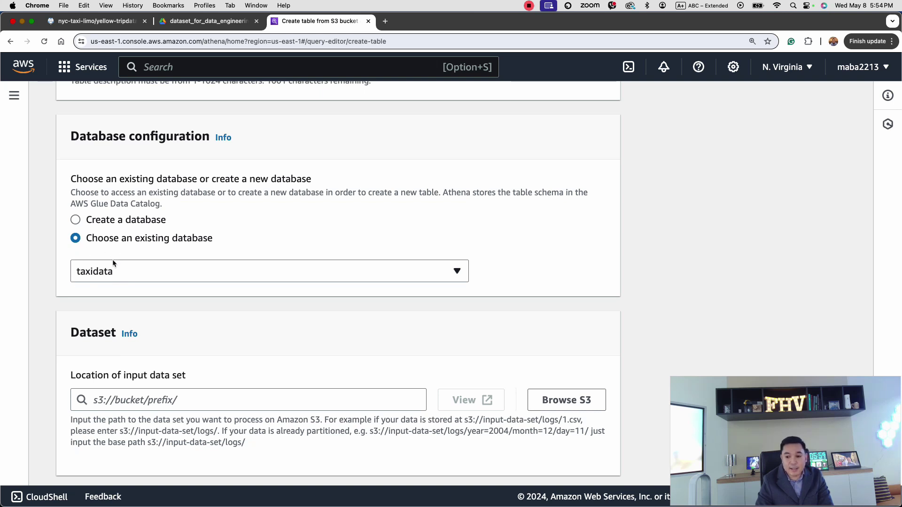
scroll(197, 380, "down", 1)
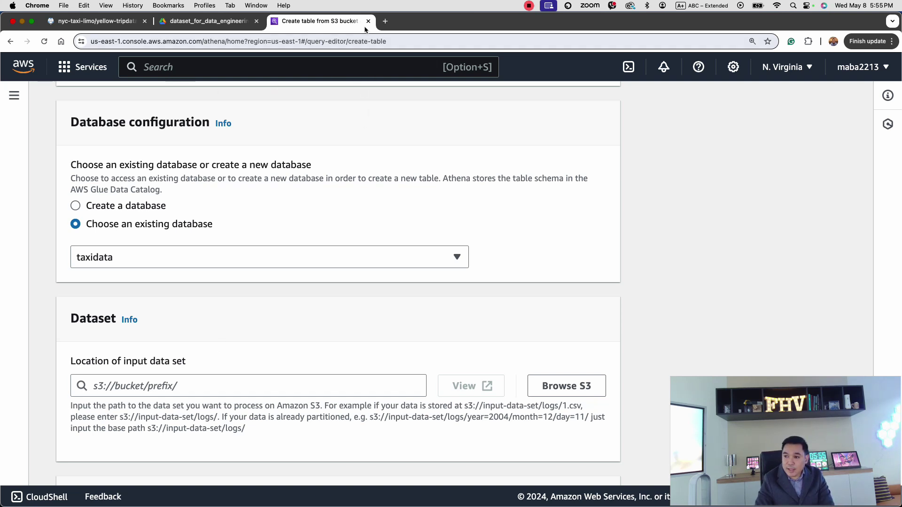
left_click(385, 21)
type("aws")
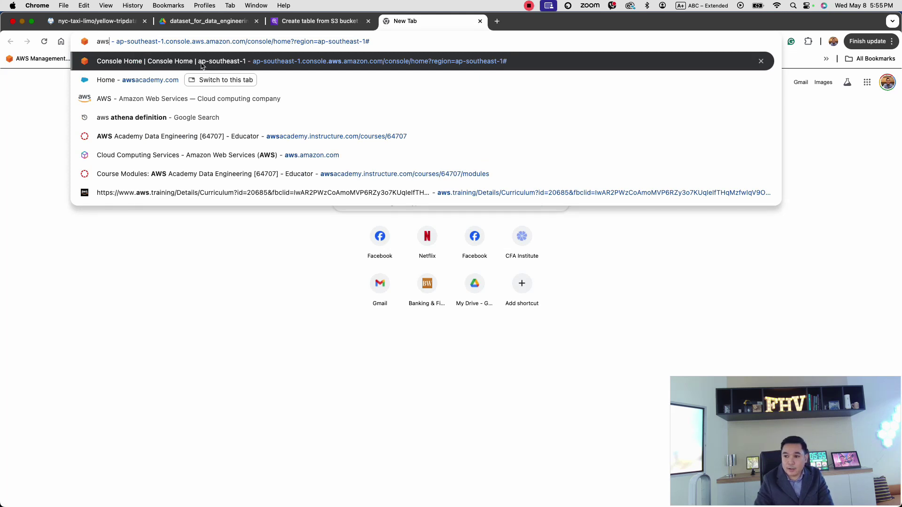
key("Return")
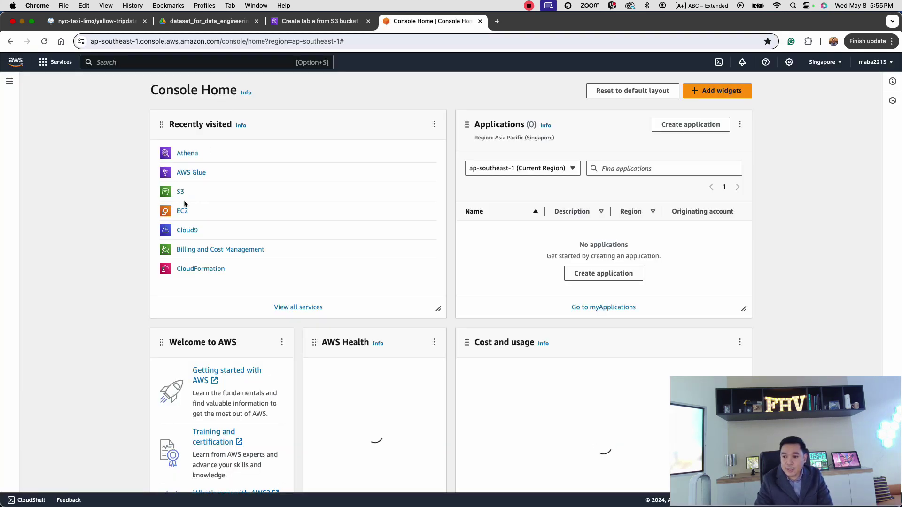
left_click(179, 192)
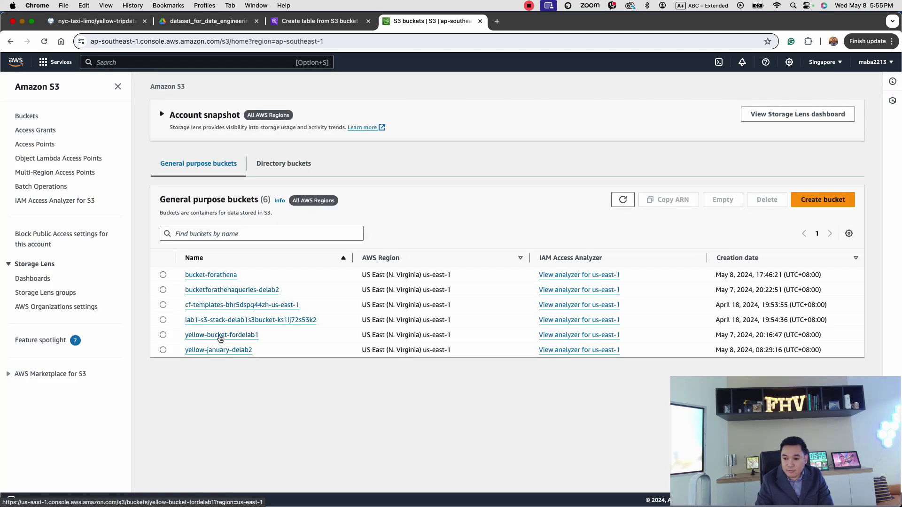
left_click(221, 336)
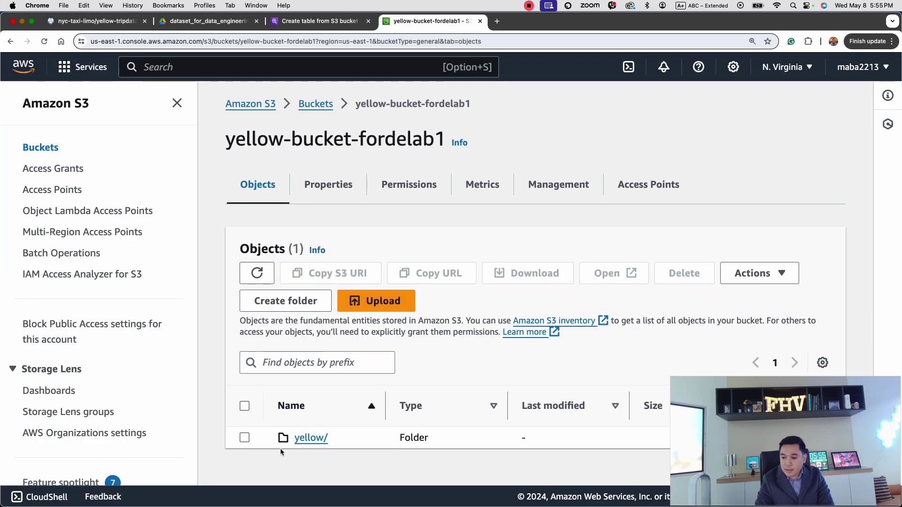
left_click(243, 438)
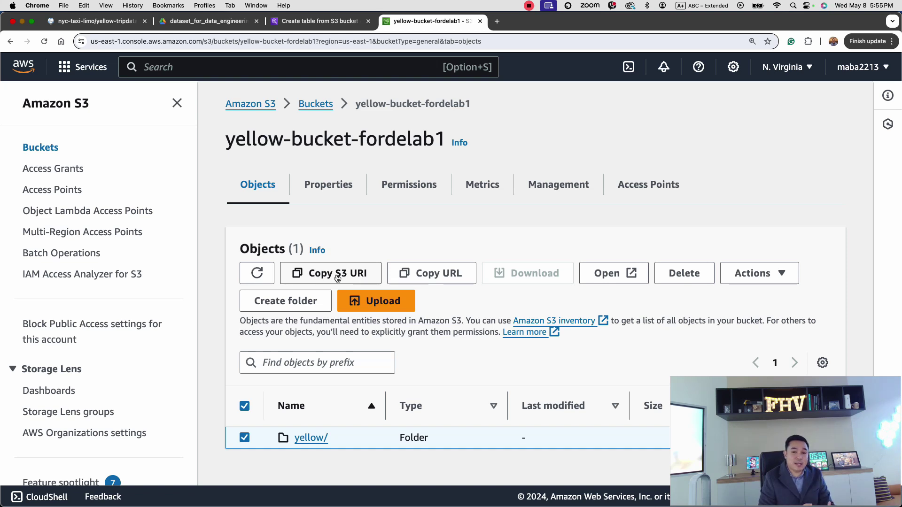
left_click(337, 275)
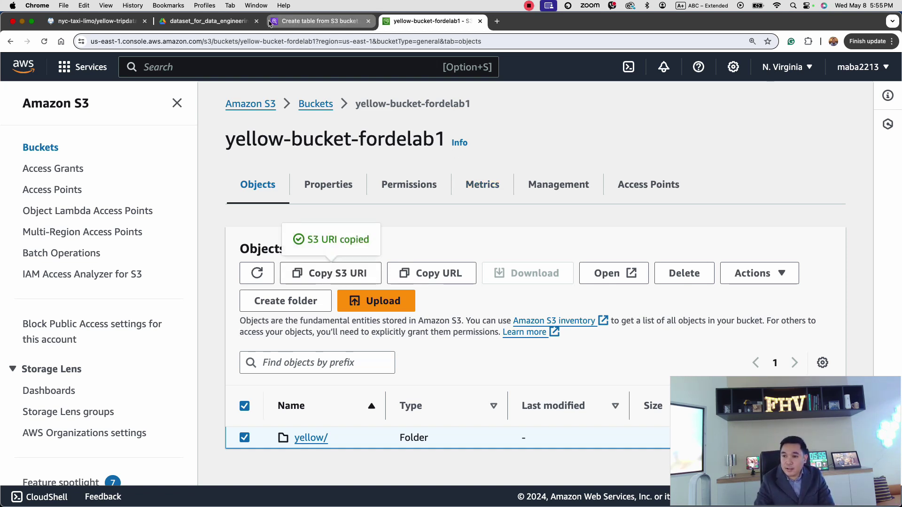
- Back in the table creation form, set the input data set location to s3://yellow-bucket-fordelab1/yellow/
left_click(289, 22)
left_click(136, 385)
type("s3://yellow-bucket-fordelab1/yellow/")
- Set the table's file format to comma-delimited text
scroll(232, 376, "down", 2)
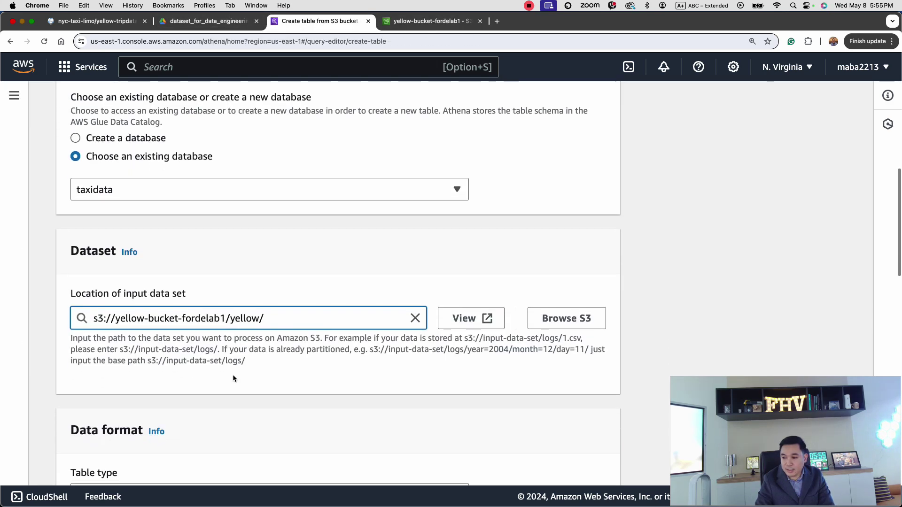
scroll(232, 378, "down", 5)
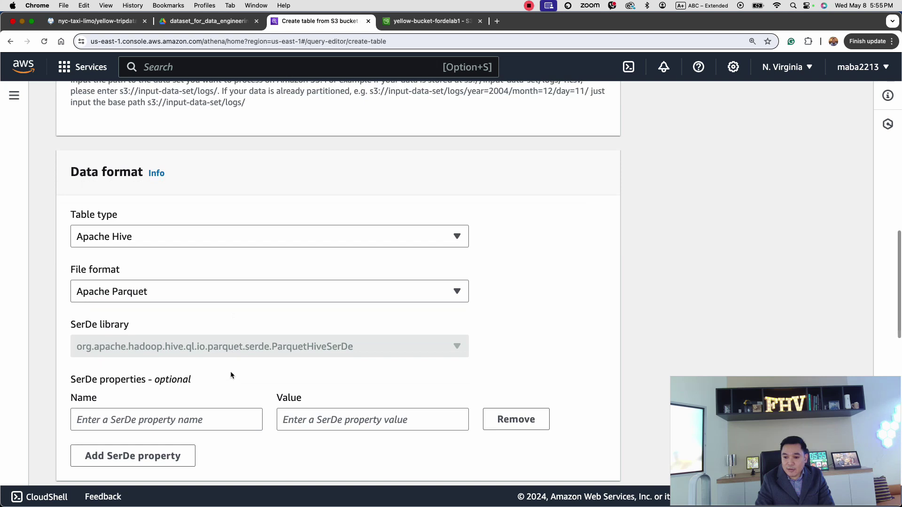
left_click(176, 293)
scroll(133, 259, "down", 3)
left_click(129, 239)
scroll(184, 374, "down", 10)
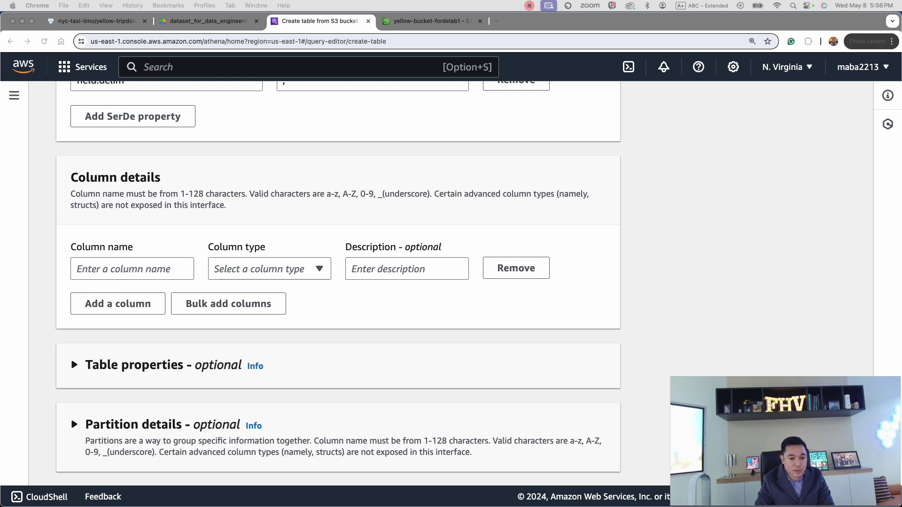
- Bulk add the table columns from the copied list of name and type pairs, beginning with vendor string, pickup timestamp and dropoff timestamp
scroll(188, 315, "down", 1)
left_click(199, 298)
left_click(320, 290)
key("super+v")
scroll(313, 316, "up", 5)
scroll(314, 316, "up", 5)
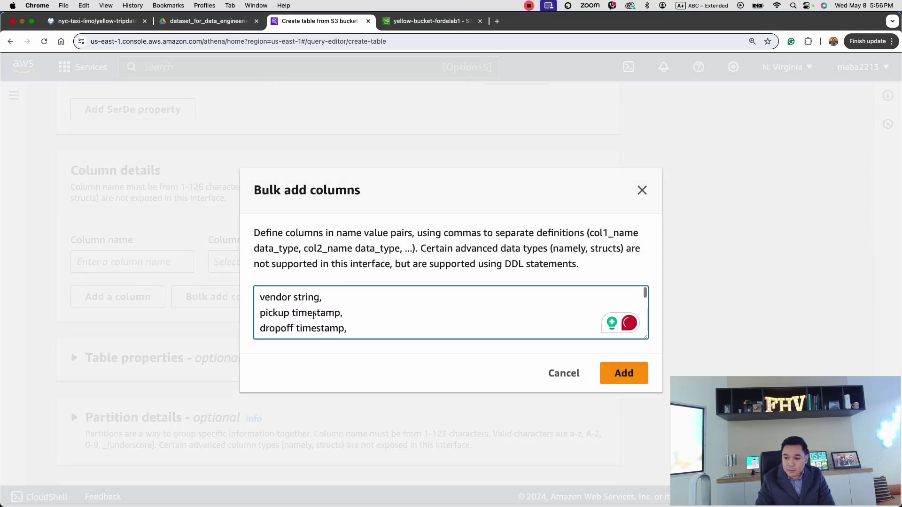
double_click(273, 298)
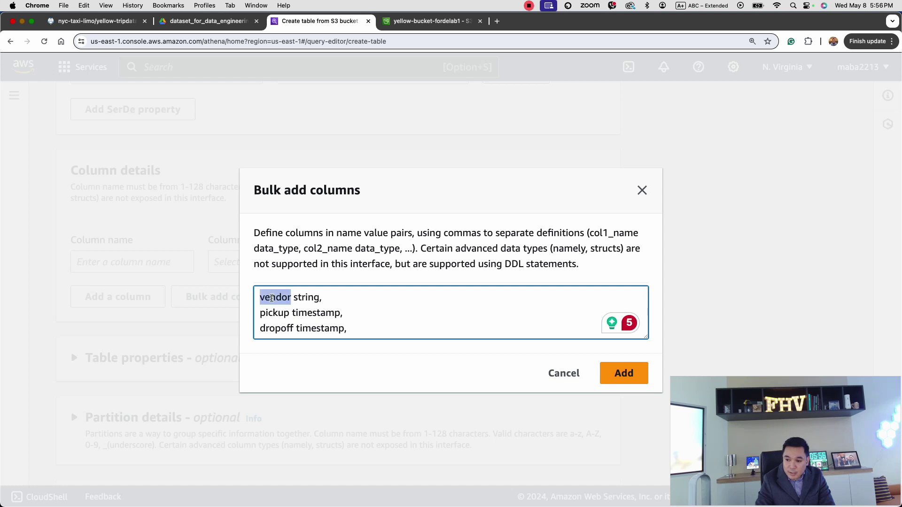
double_click(306, 298)
scroll(318, 304, "down", 2)
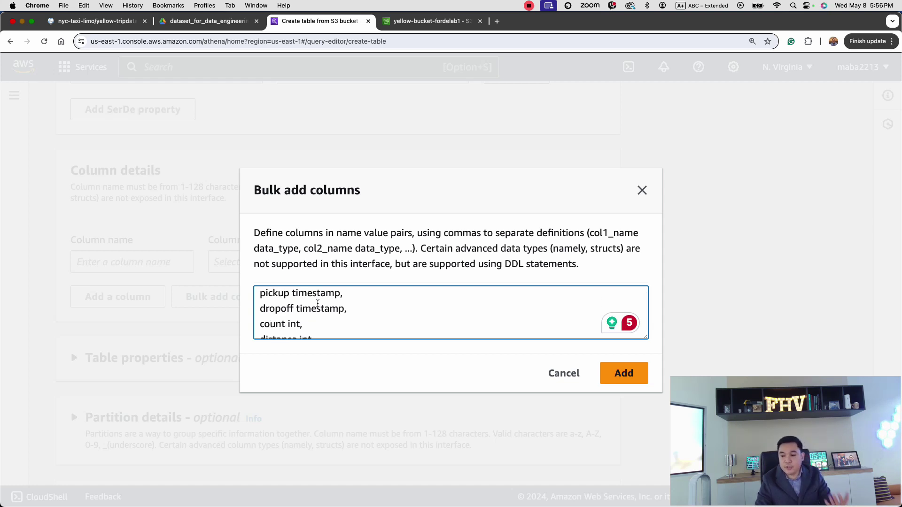
scroll(318, 304, "down", 3)
scroll(318, 304, "down", 5)
left_click(624, 373)
- Review the column definitions and table query preview, and create the yellow table in the taxidata database
scroll(279, 347, "down", 3)
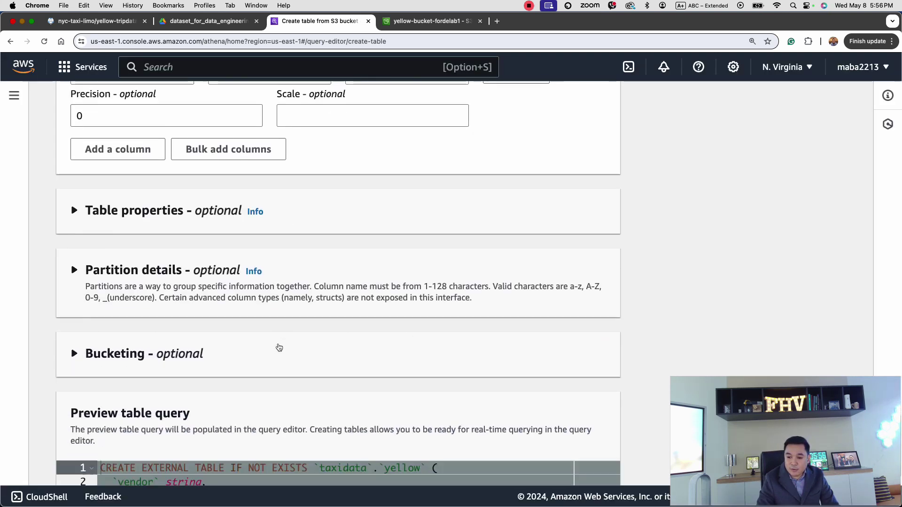
scroll(279, 347, "down", 3)
scroll(279, 347, "up", 3)
scroll(278, 347, "up", 5)
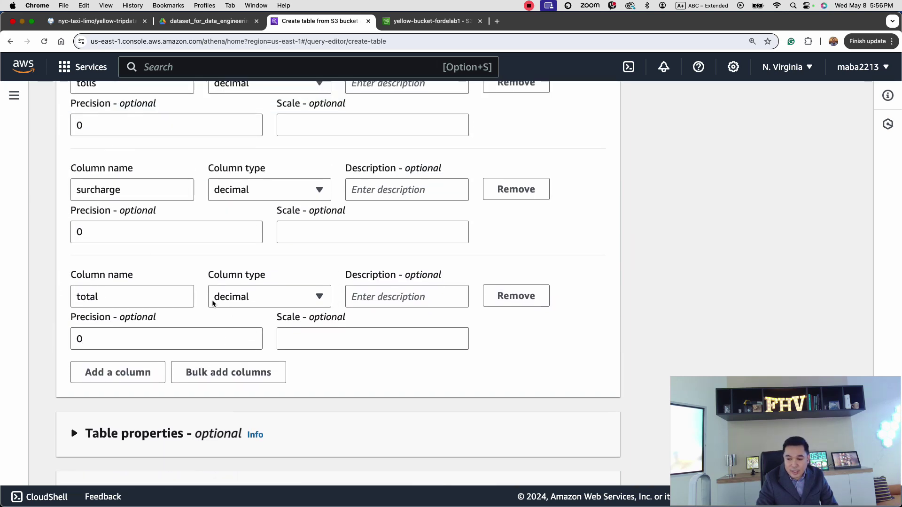
scroll(237, 314, "down", 10)
scroll(239, 312, "down", 3)
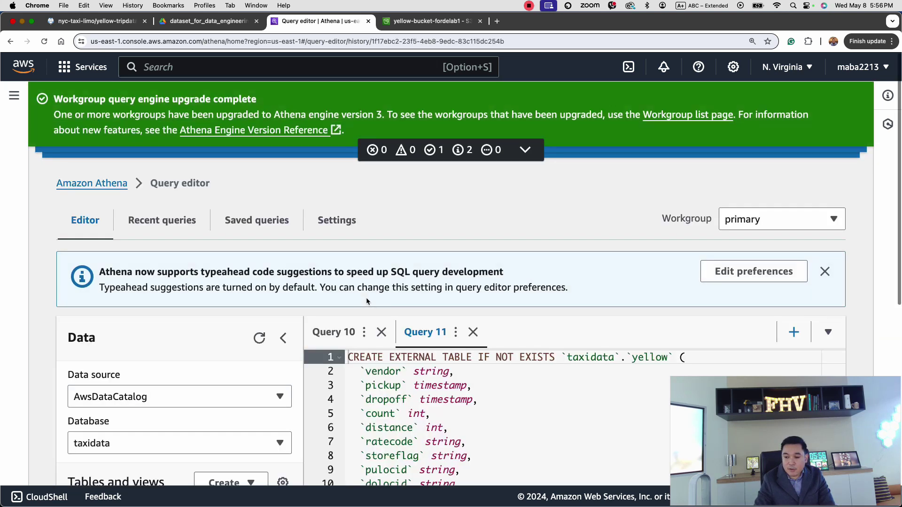
scroll(371, 305, "down", 6)
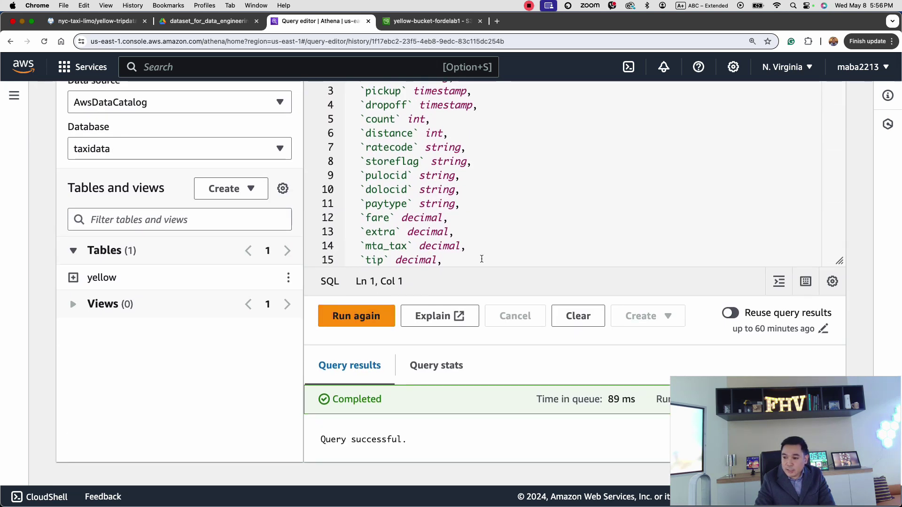
- Look over the yellow table's creation query, and open the Data Catalog tables list in AWS Glue
scroll(396, 212, "down", 4)
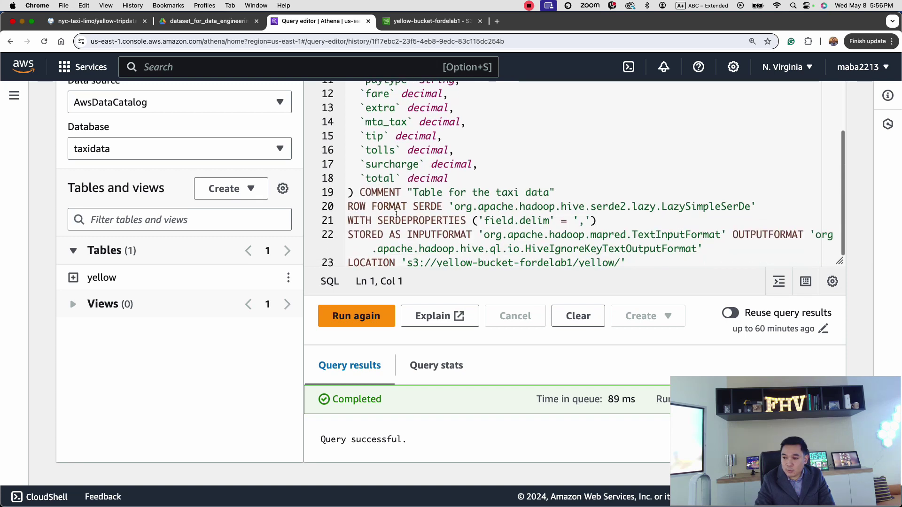
scroll(397, 219, "down", 3)
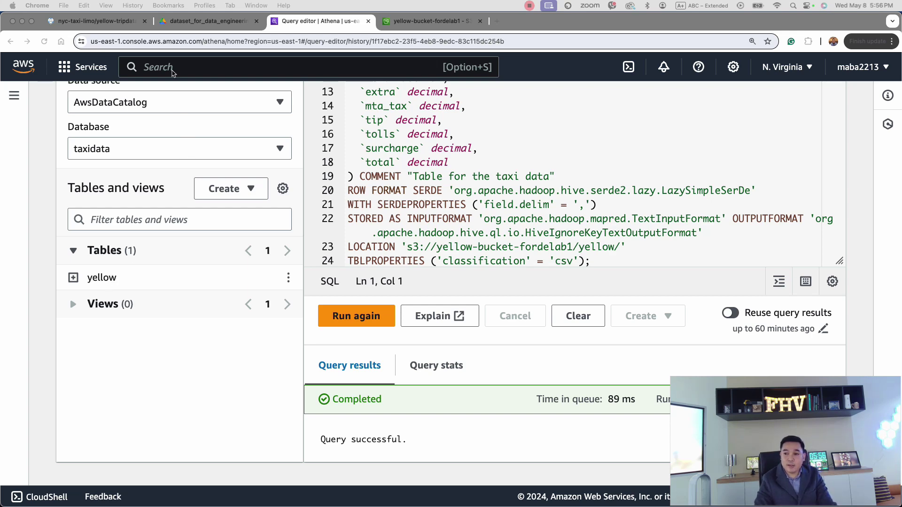
left_click(171, 68)
type("aws")
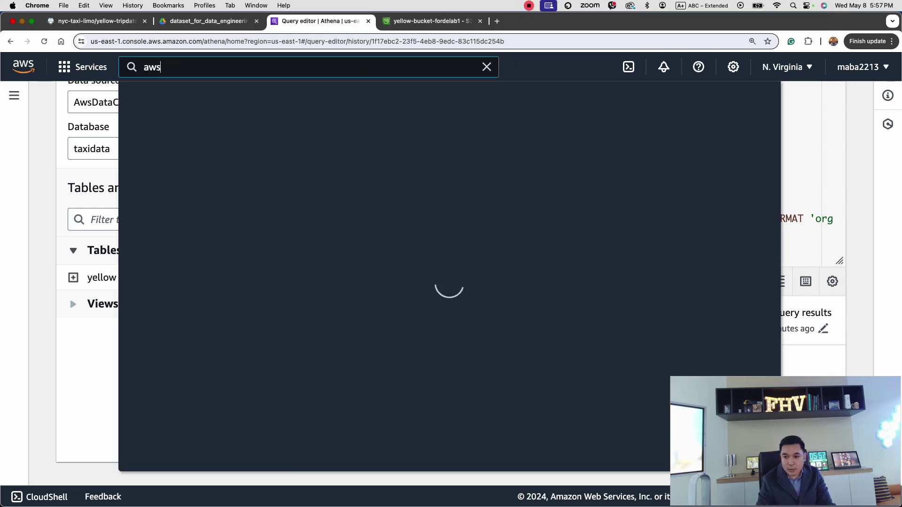
type(" glue")
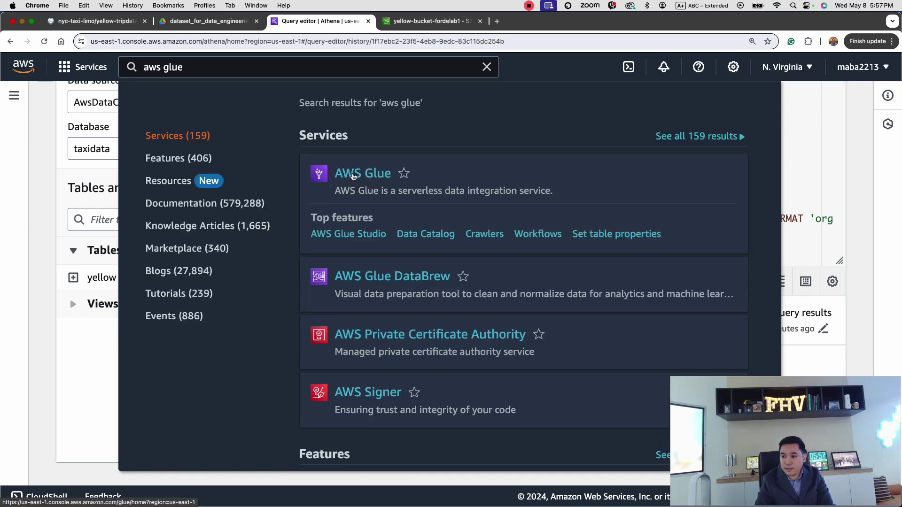
left_click(323, 180)
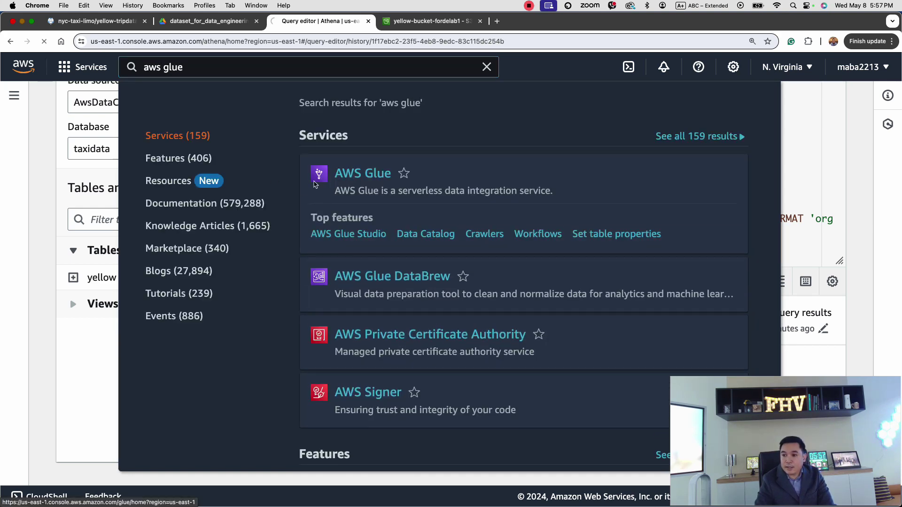
scroll(298, 271, "down", 5)
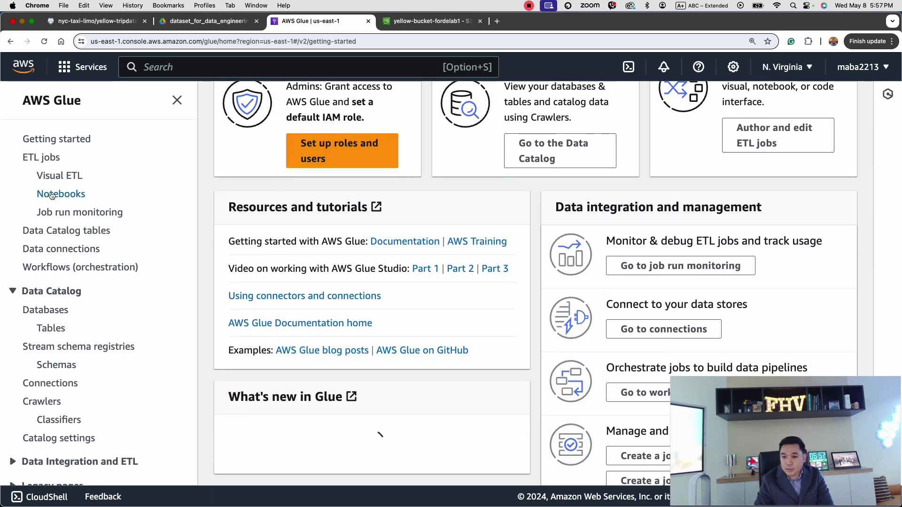
scroll(72, 260, "down", 2)
left_click(57, 280)
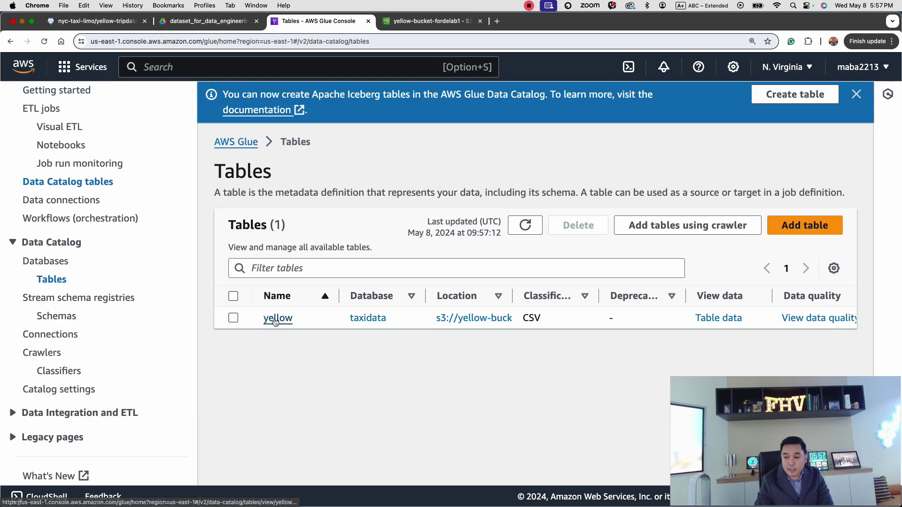
- Preview the yellow table's data in Athena from its Glue catalog entry, and examine the returned rows
left_click(709, 323)
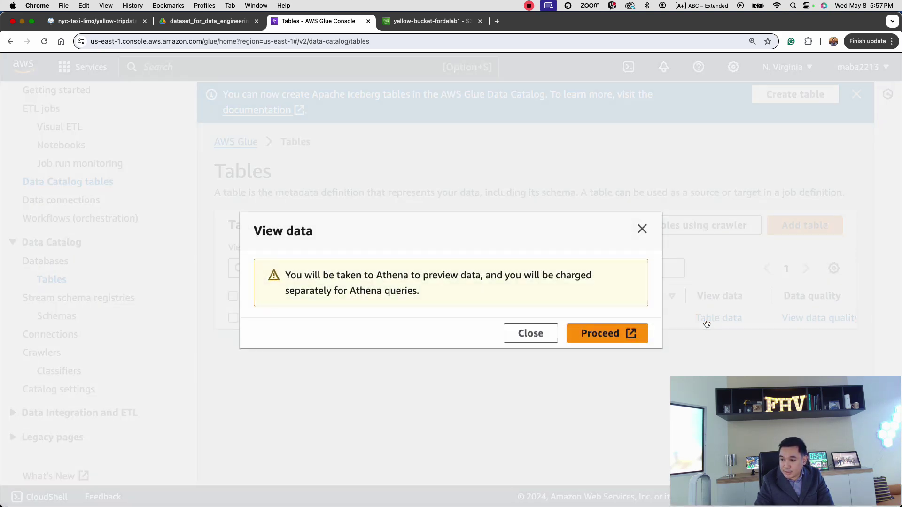
left_click(614, 334)
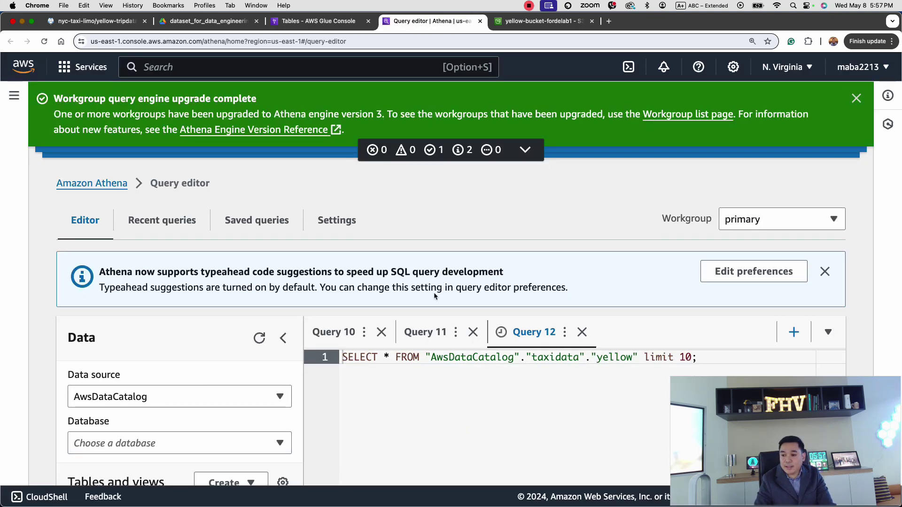
scroll(434, 293, "down", 5)
scroll(436, 318, "down", 10)
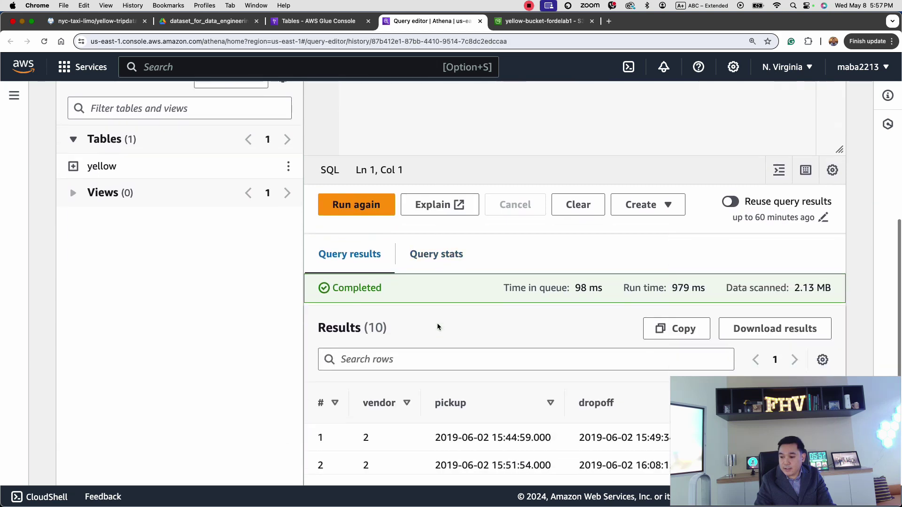
scroll(436, 325, "down", 3)
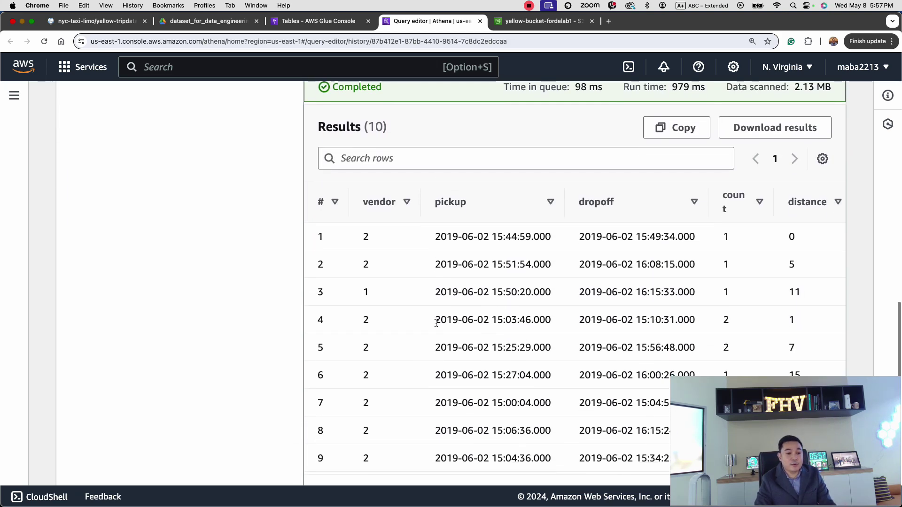
- Close Query 10 and Query 11 in the query editor, keeping only the query that selects from yellow
scroll(435, 321, "up", 10)
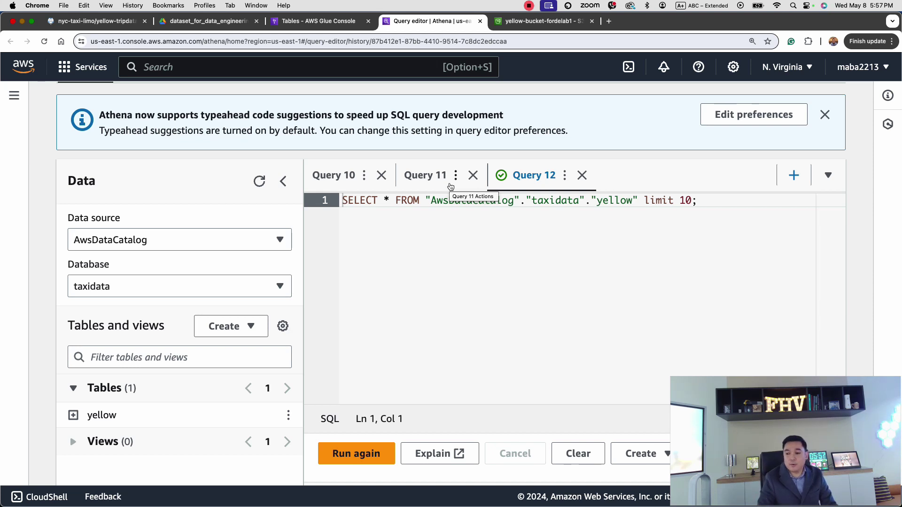
left_click(354, 183)
left_click(400, 177)
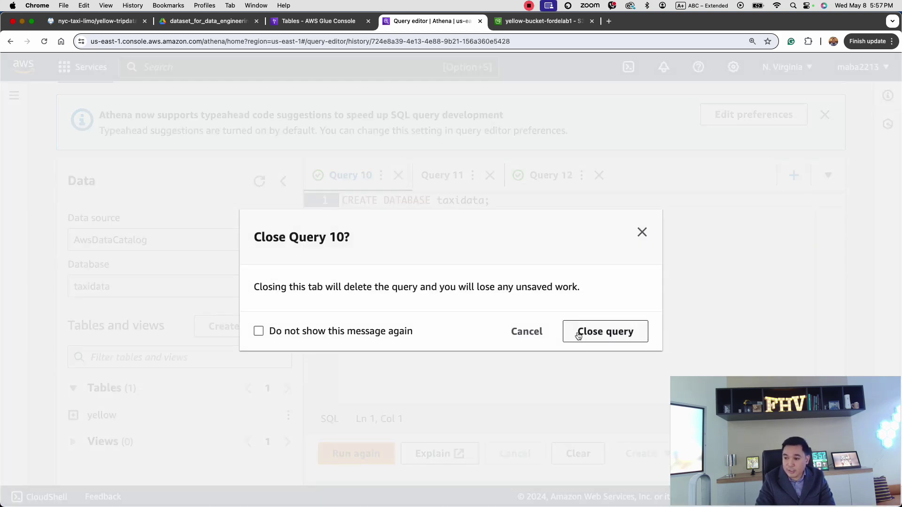
left_click(578, 335)
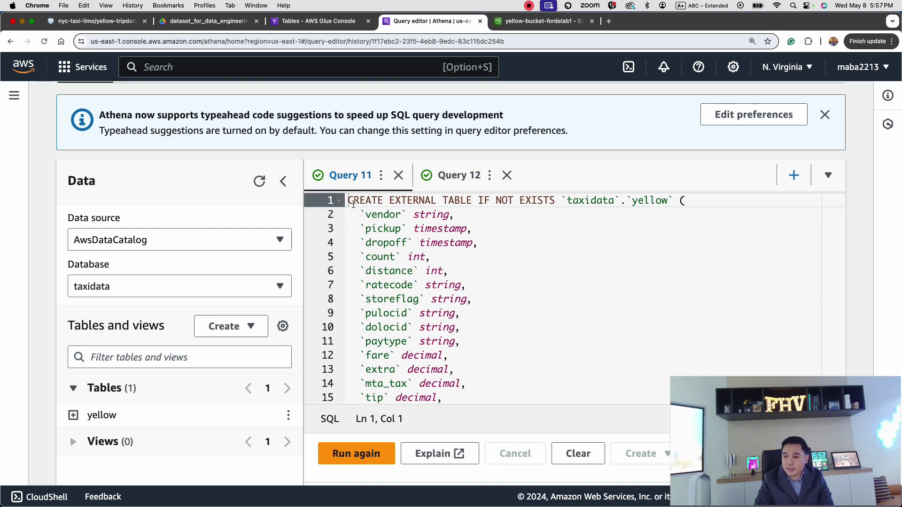
left_click(397, 176)
left_click(572, 331)
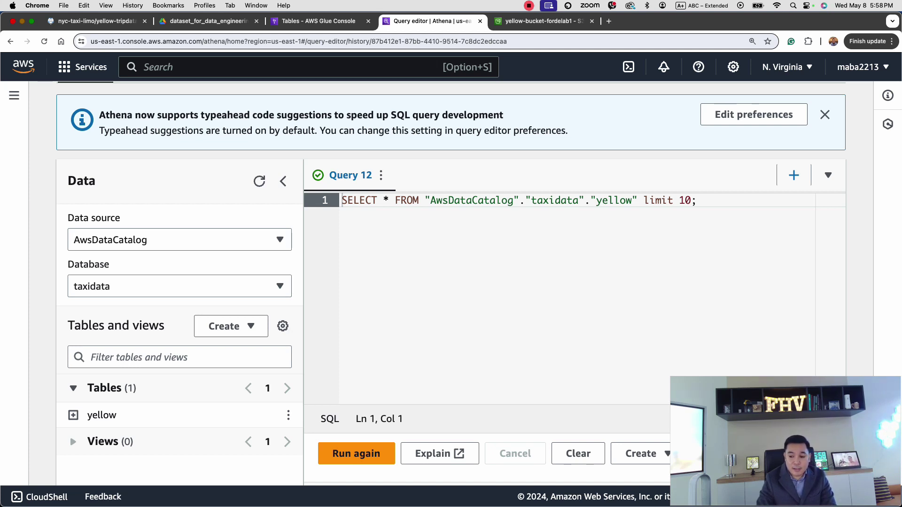
scroll(171, 407, "down", 3)
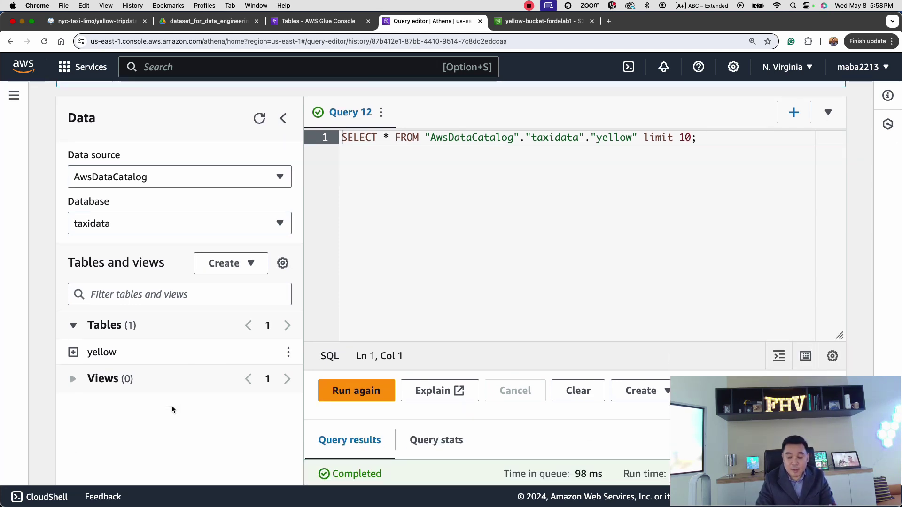
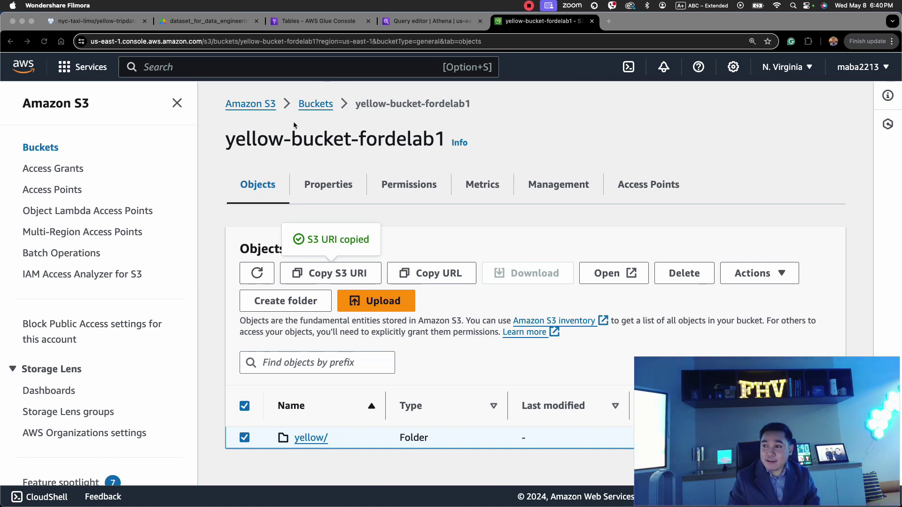
- Switch to S3 and examine the trip data CSV file in the January folder of the yellow-january-delab2 bucket
left_click(424, 28)
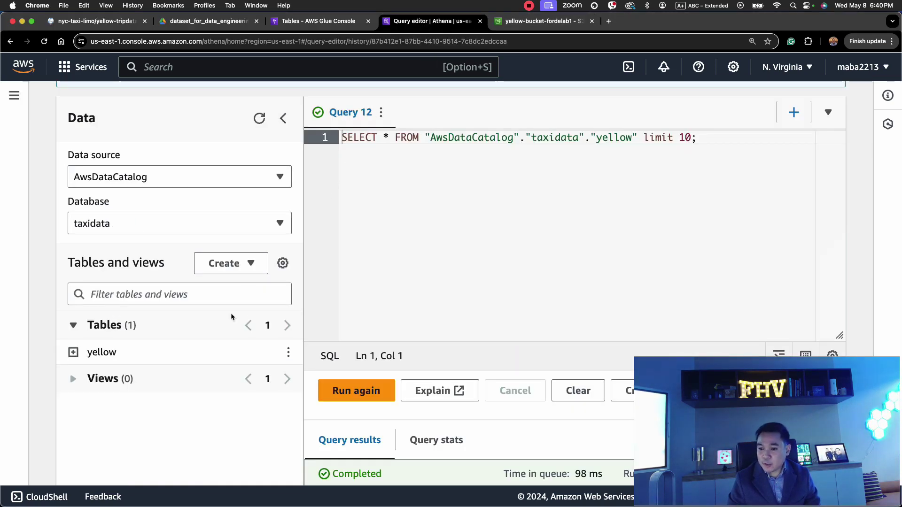
scroll(230, 312, "down", 2)
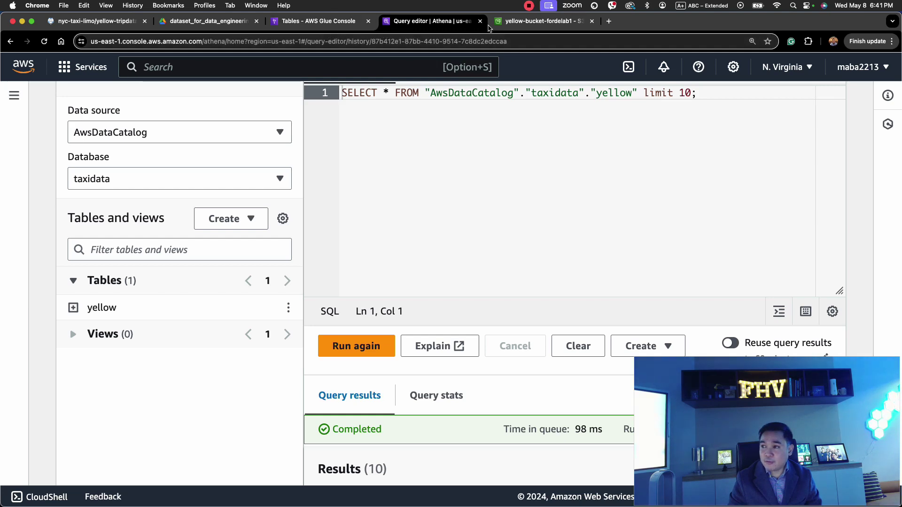
left_click(503, 23)
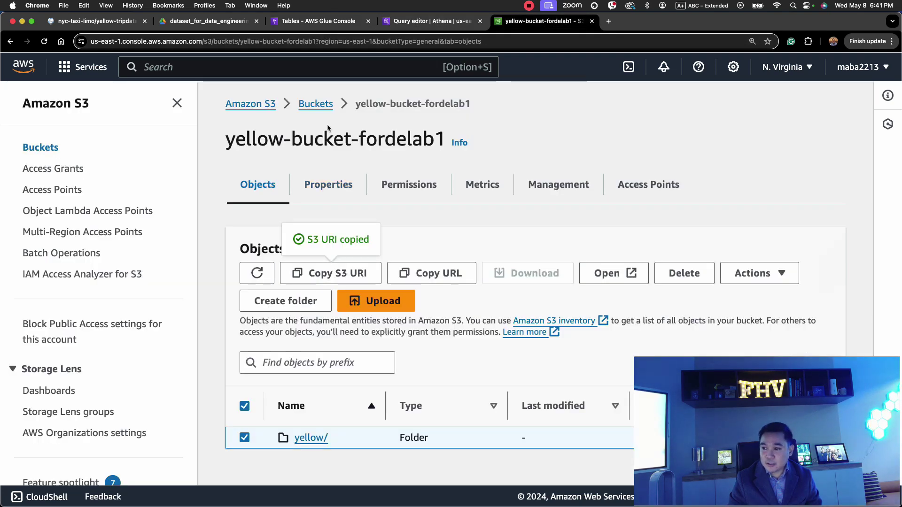
left_click(315, 109)
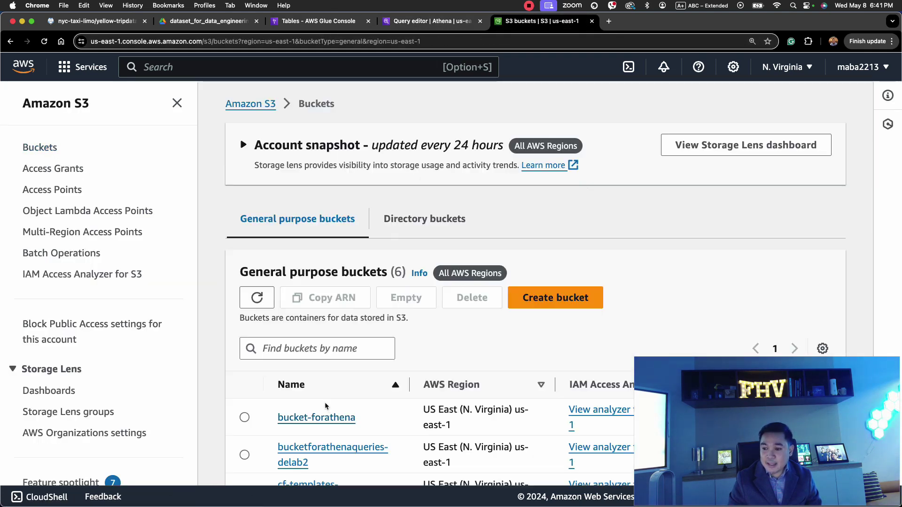
scroll(327, 411, "down", 5)
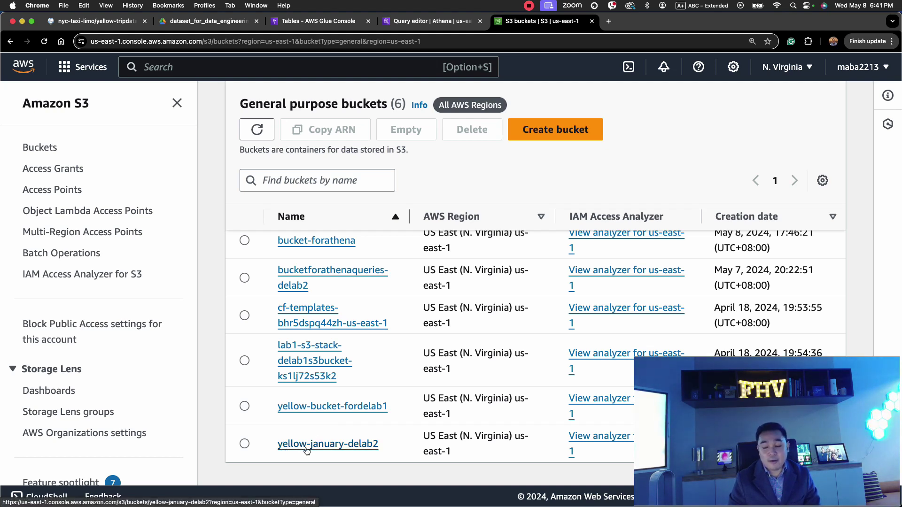
left_click(336, 444)
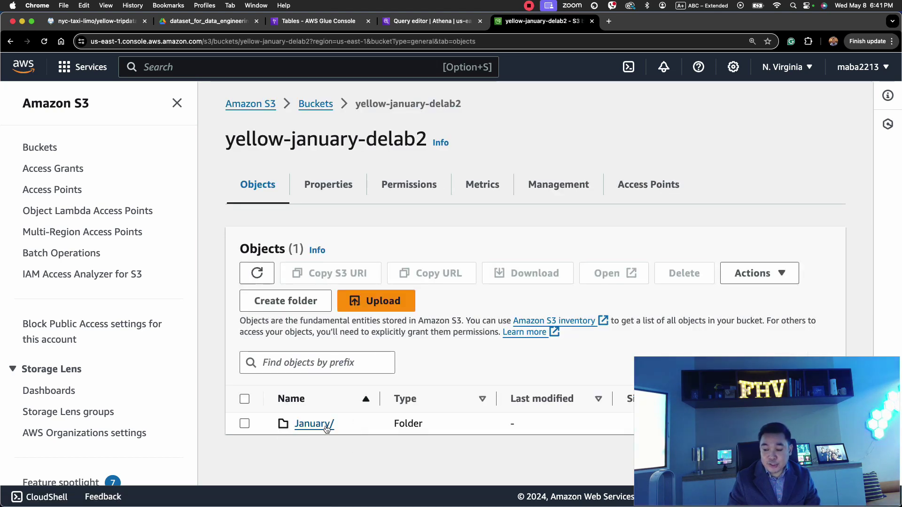
left_click(320, 430)
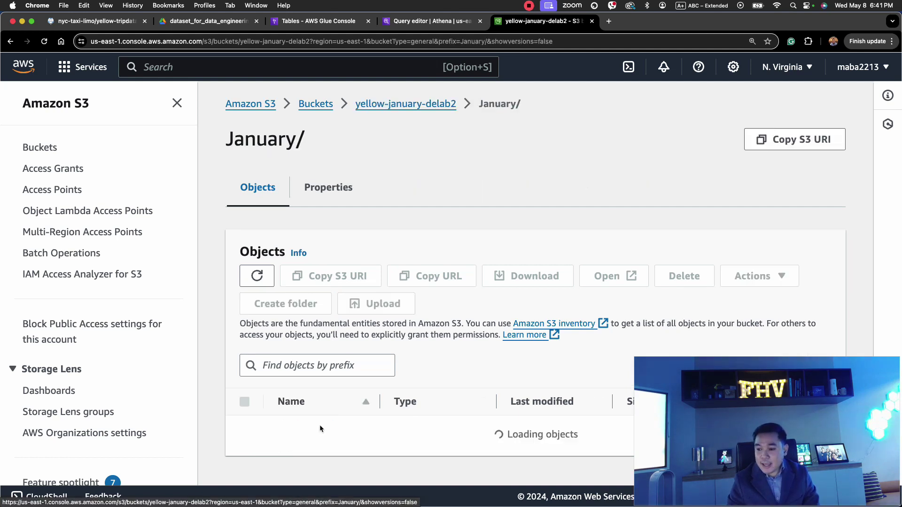
scroll(337, 444, "down", 1)
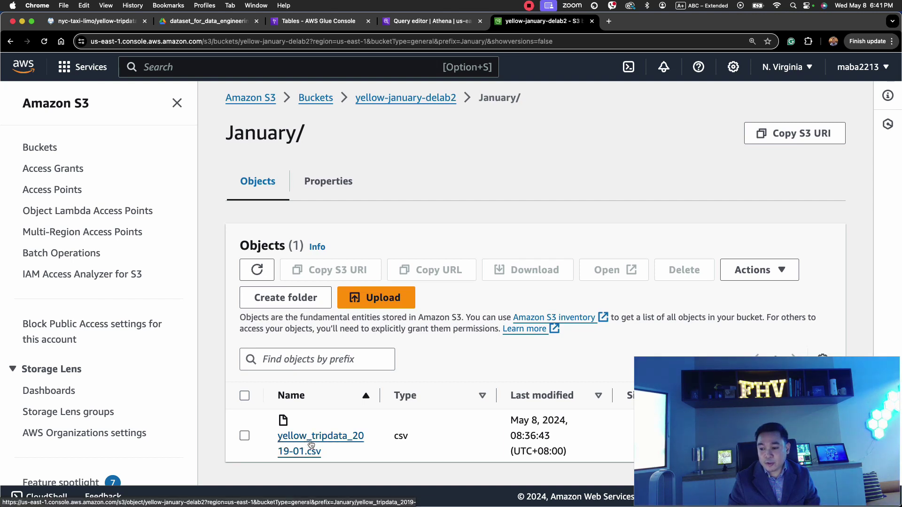
left_click(350, 443)
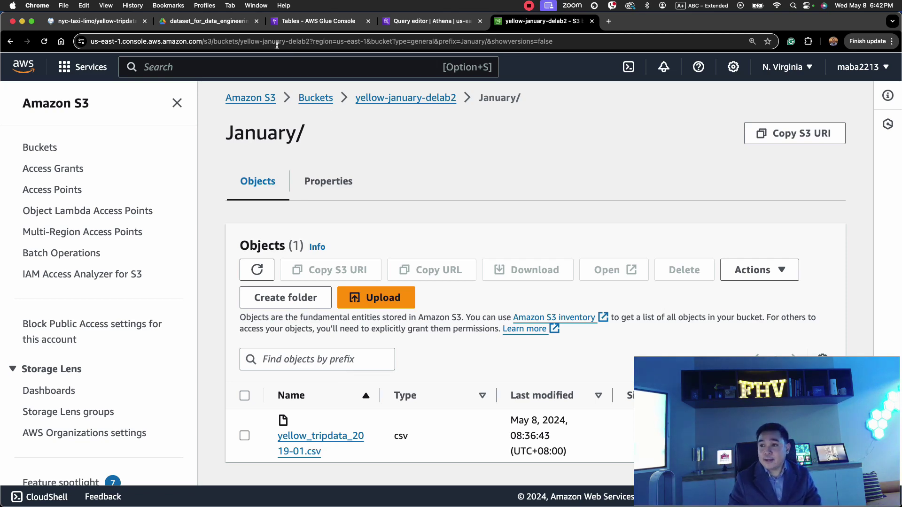
- Copy the S3 URI of the January folder in the yellow-january-delab2 bucket
left_click(316, 99)
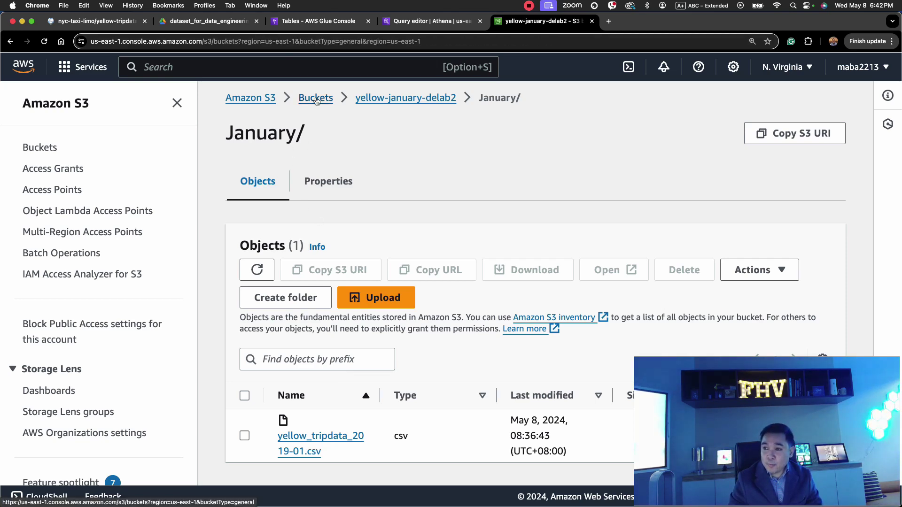
scroll(305, 422, "down", 5)
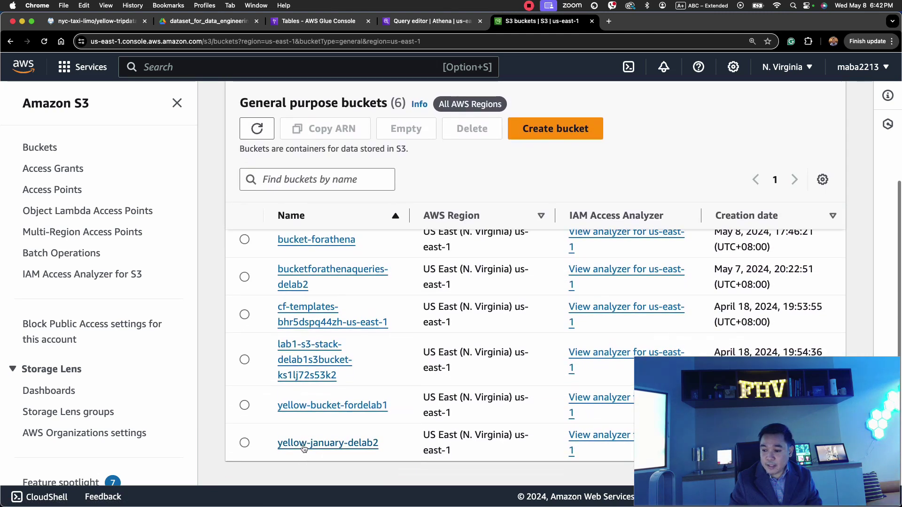
left_click(303, 443)
left_click(244, 424)
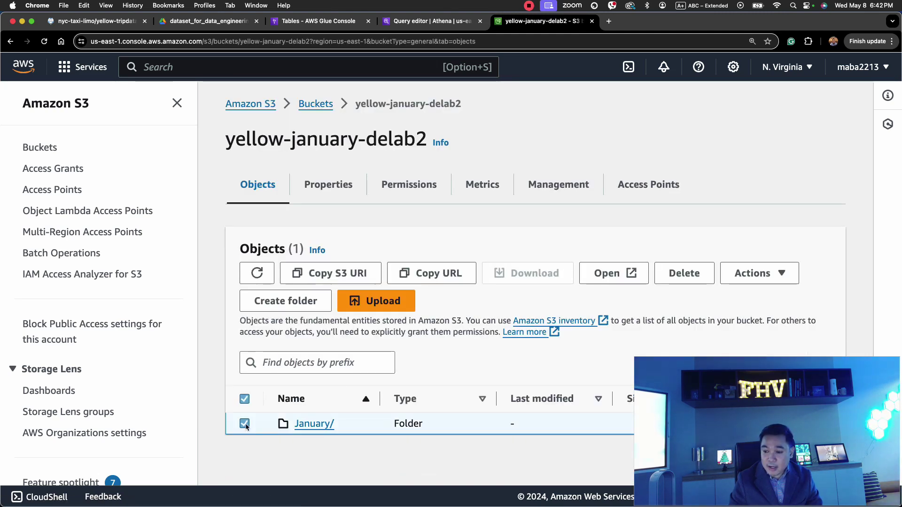
left_click(332, 276)
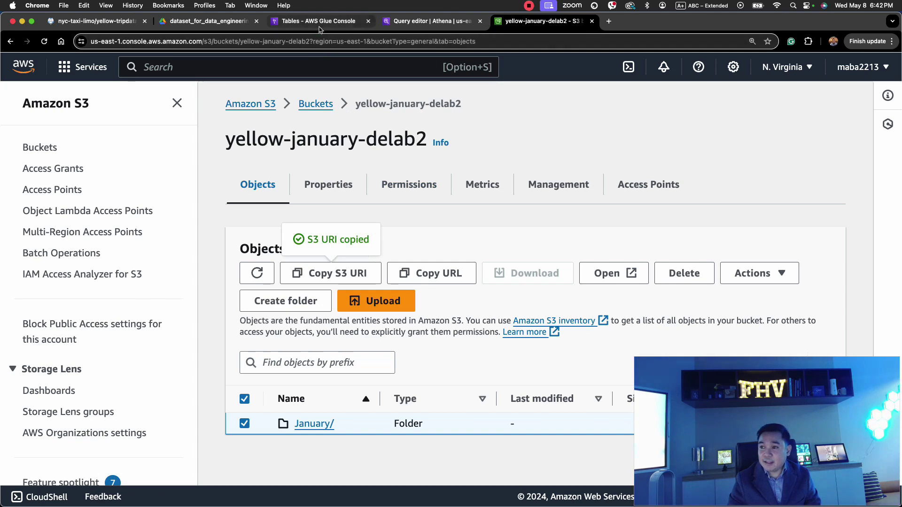
- Switch to the Athena query editor and start a new table from S3 bucket data, naming it jan
left_click(429, 21)
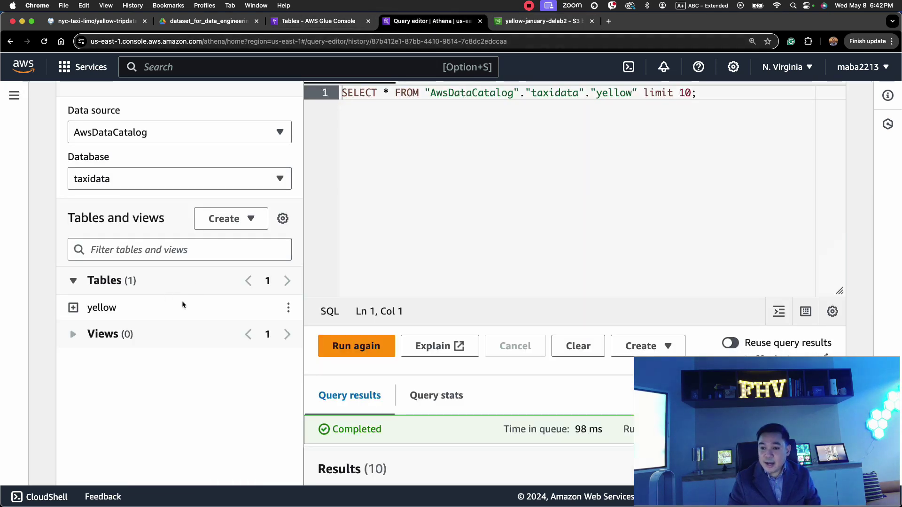
left_click(254, 221)
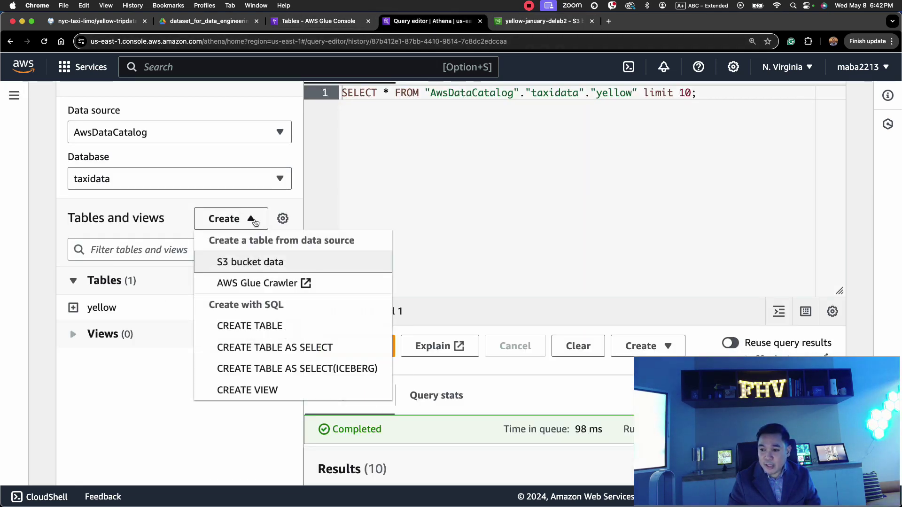
left_click(247, 261)
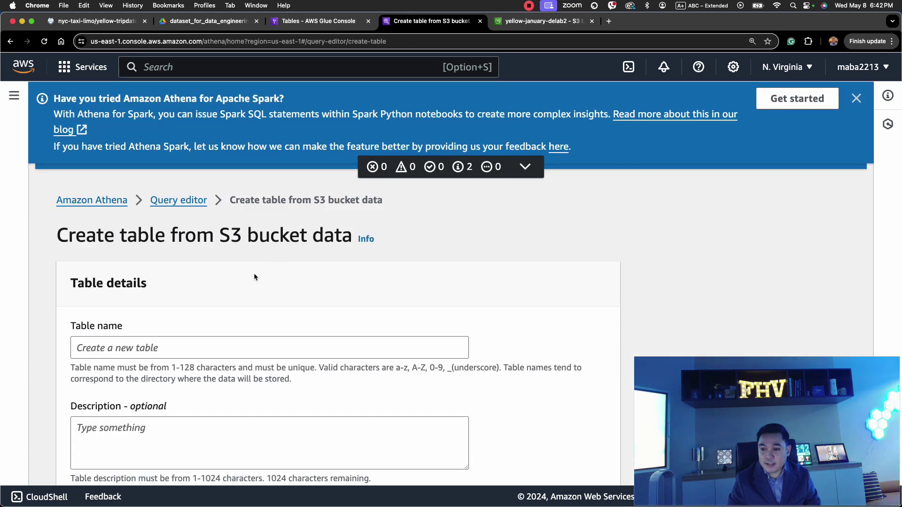
scroll(253, 277, "down", 2)
left_click(122, 307)
type("jan")
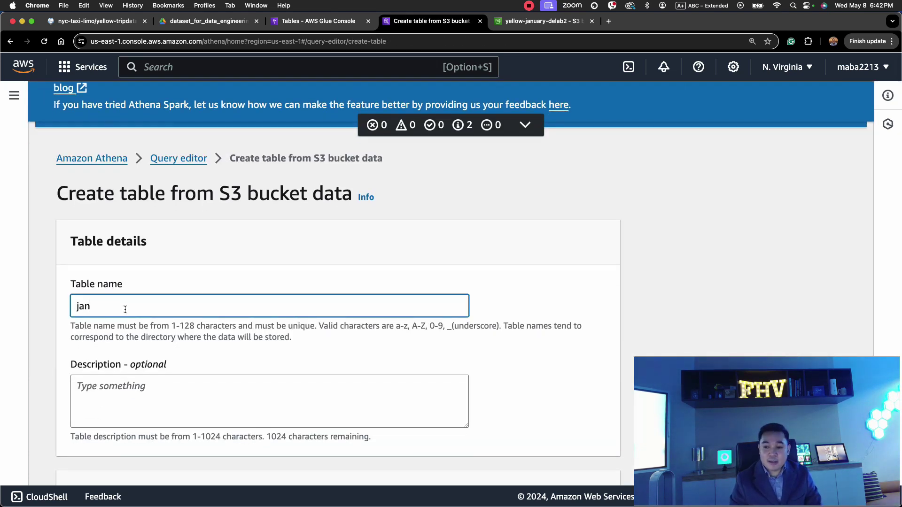
- Enter "Table for January 2019 data" as the jan table's description
scroll(125, 310, "down", 3)
left_click(112, 316)
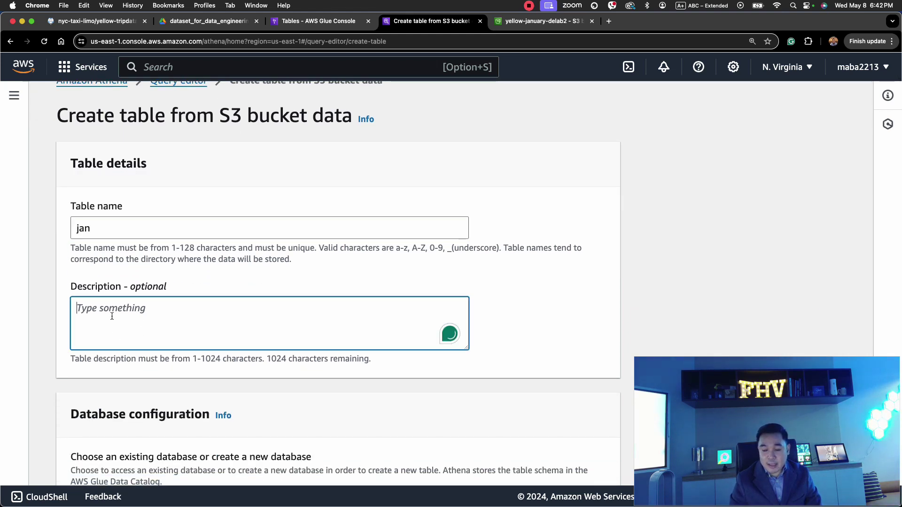
type("Table")
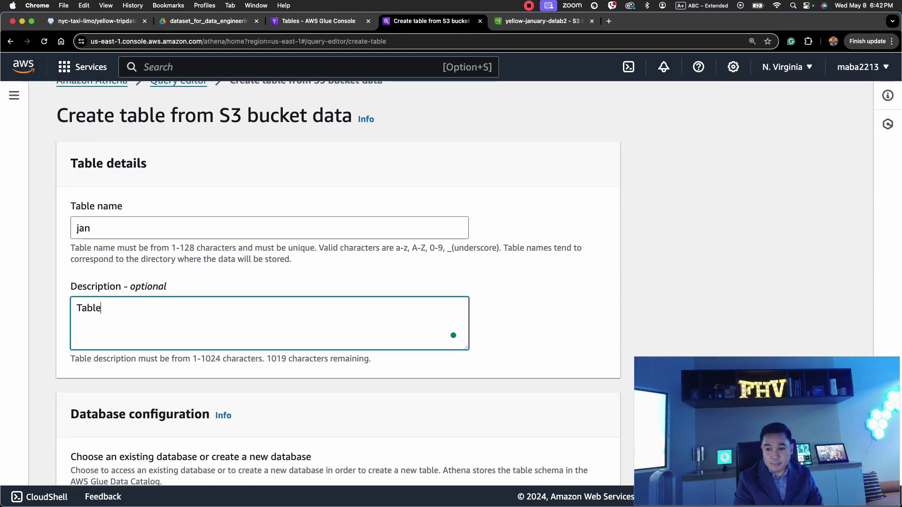
type(" for January 2")
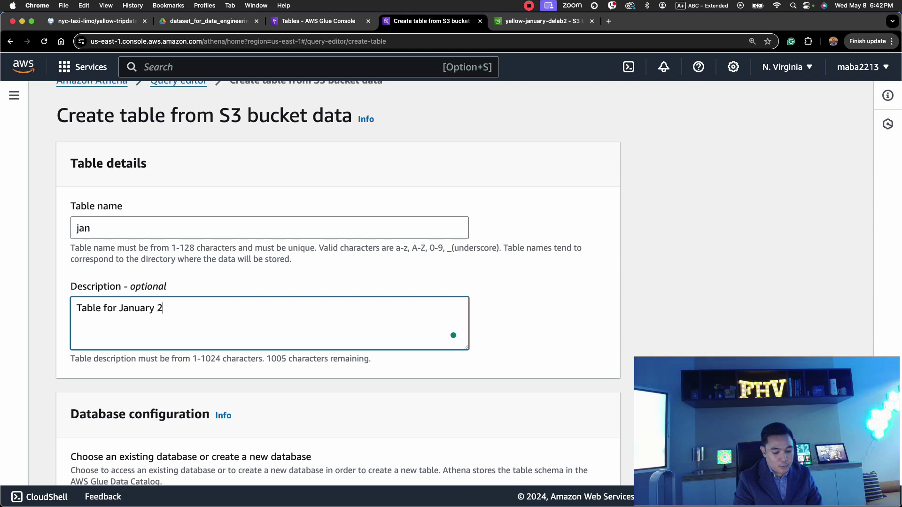
type("019 data")
- Set the location of the input data set to s3://yellow-january-delab2/January/
scroll(133, 281, "down", 8)
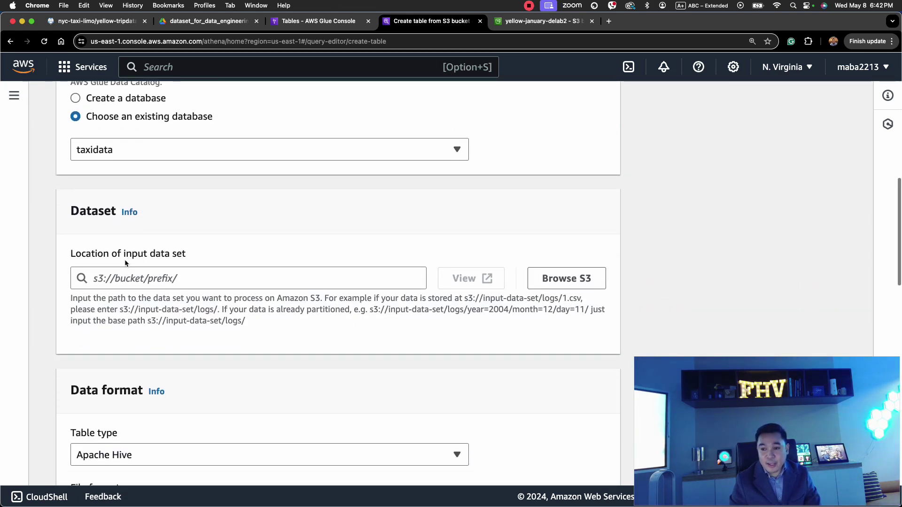
scroll(124, 260, "down", 2)
left_click(102, 244)
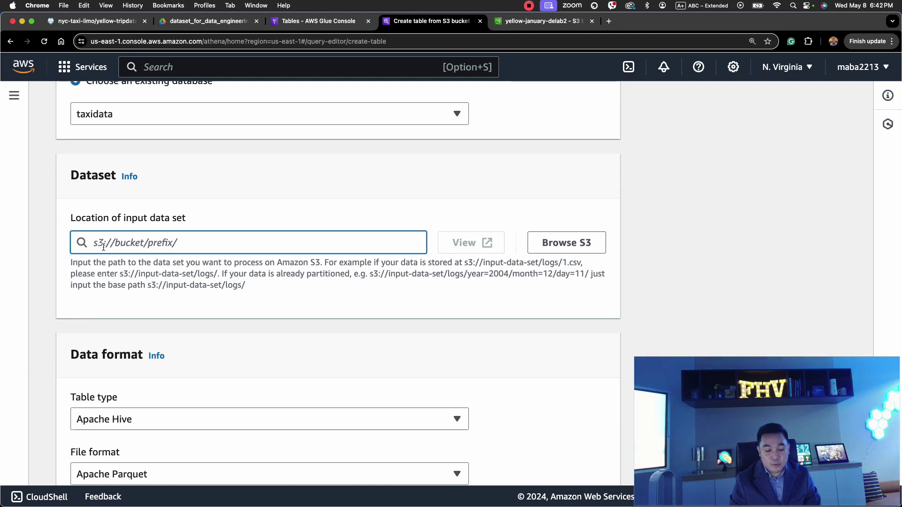
key("super+v")
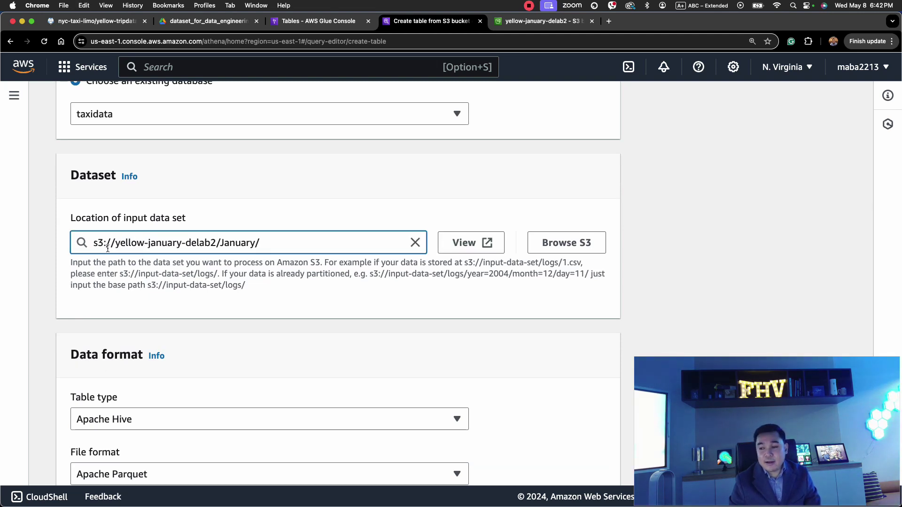
- Set the table's file format to CSV
scroll(389, 310, "down", 5)
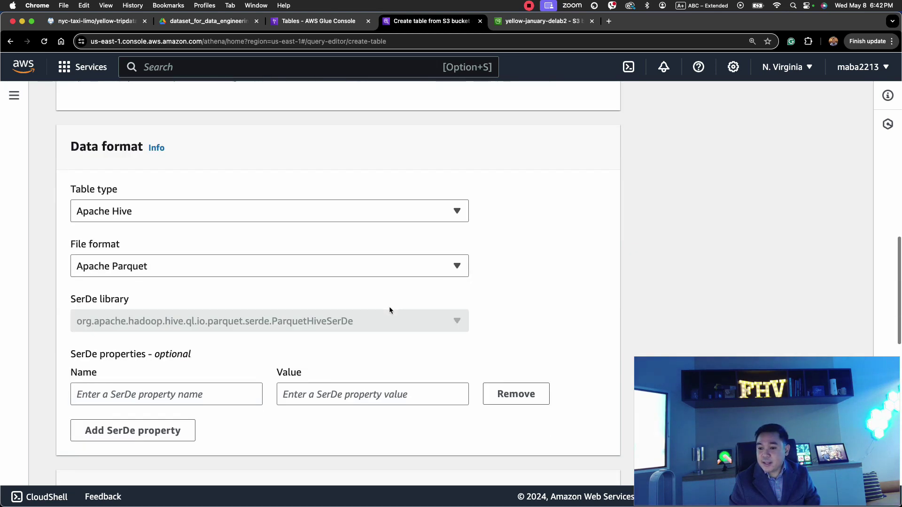
scroll(389, 310, "down", 1)
left_click(128, 225)
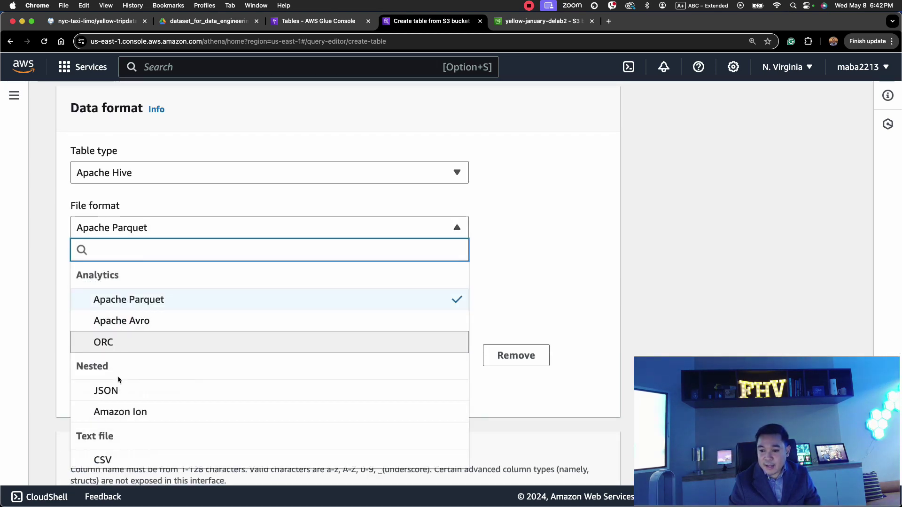
left_click(106, 461)
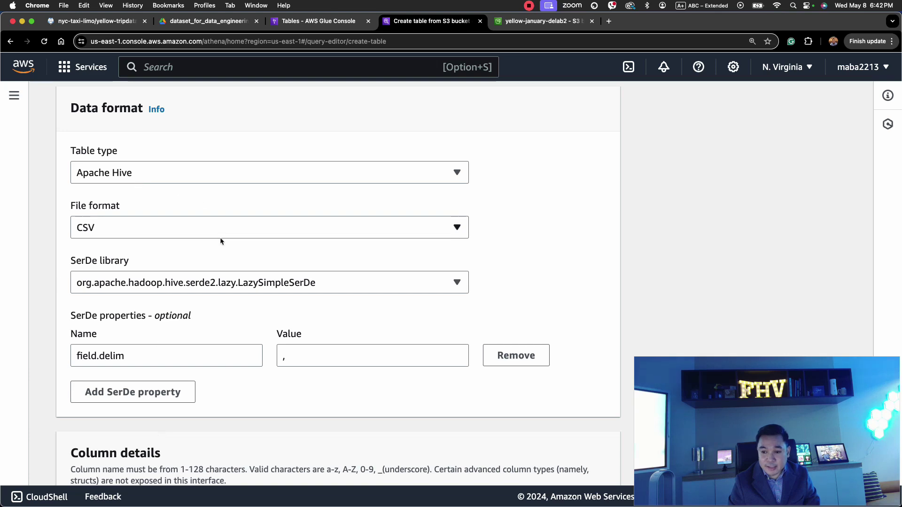
- Bulk add the copied trip column definitions to the table, from vendor string, pickup timestamp and dropoff timestamp through total decimal
scroll(221, 241, "down", 5)
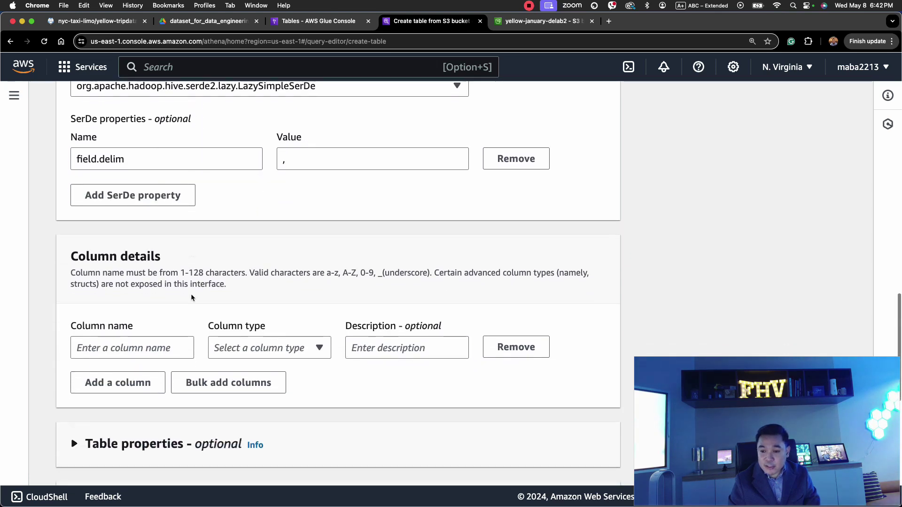
left_click(223, 348)
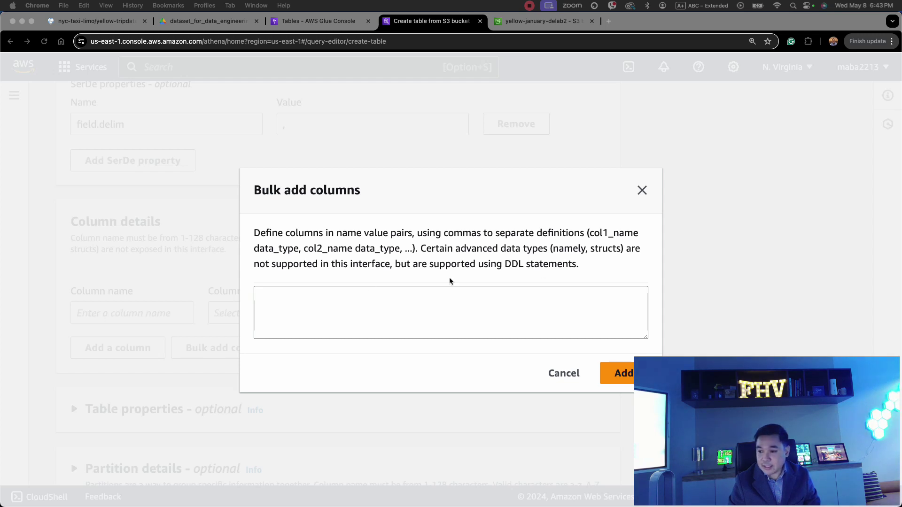
left_click(315, 296)
key("super+v")
scroll(304, 310, "up", 10)
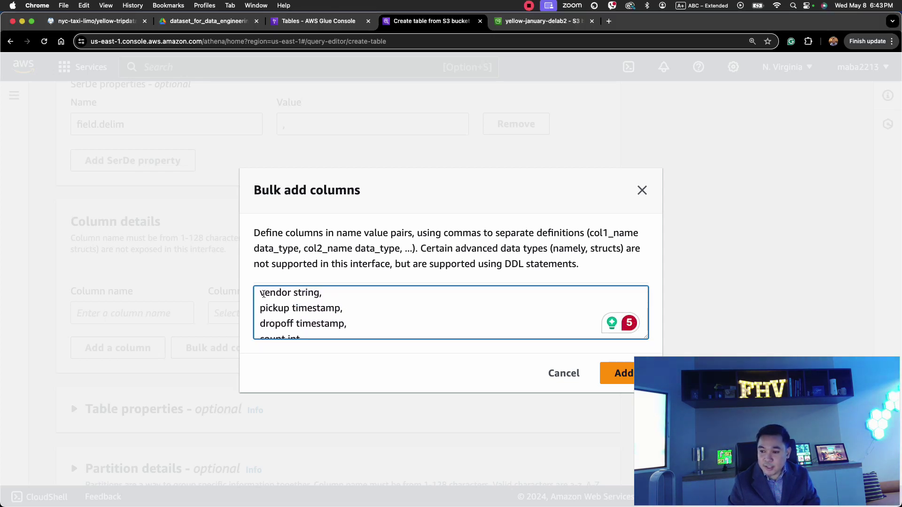
double_click(264, 294)
double_click(303, 293)
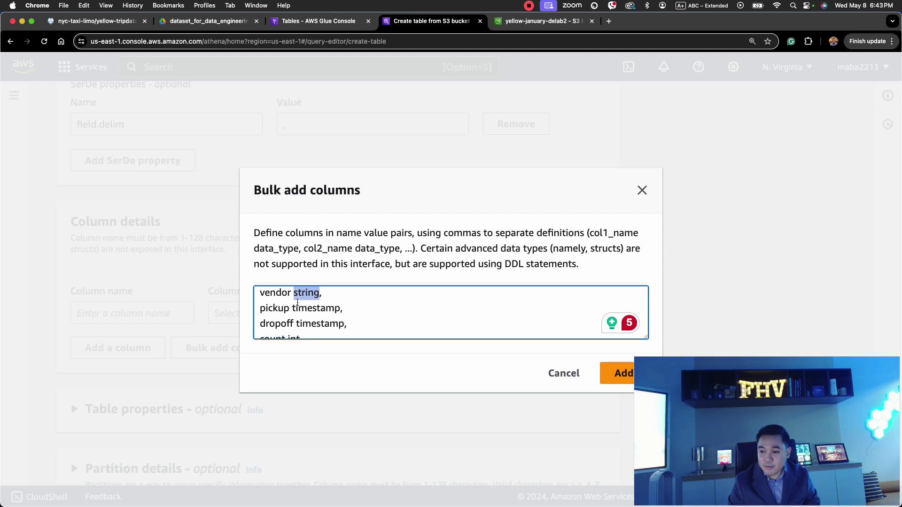
scroll(300, 301, "down", 5)
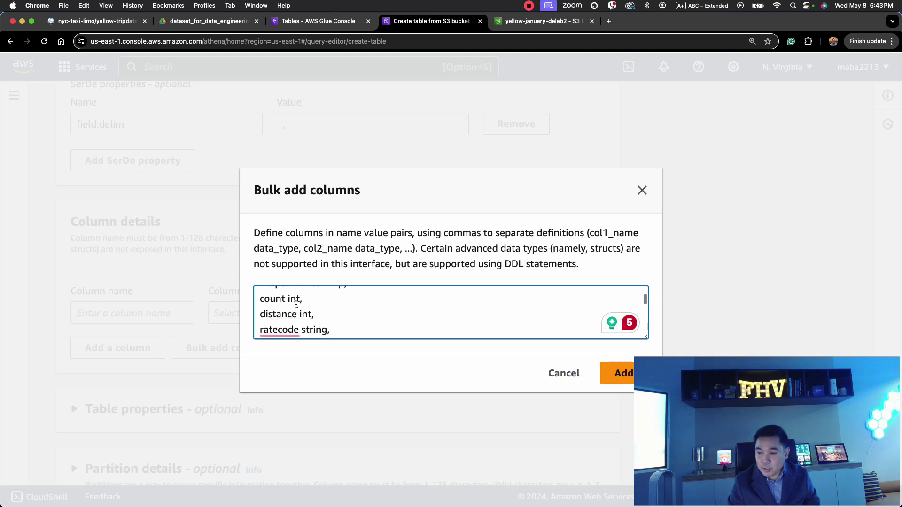
left_click(618, 373)
- Review the previewed table query and create the jan table in the taxidata database
scroll(246, 324, "down", 5)
scroll(247, 324, "down", 3)
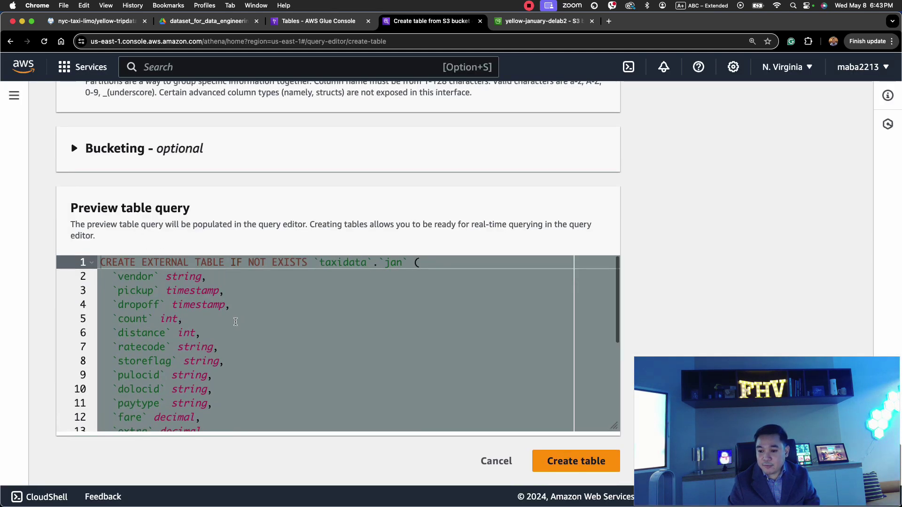
scroll(235, 322, "down", 3)
left_click(549, 456)
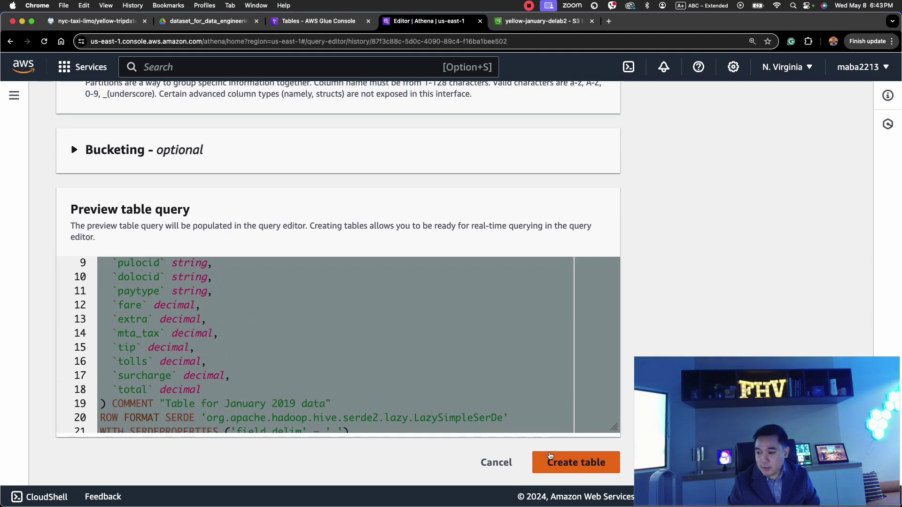
scroll(213, 215, "down", 6)
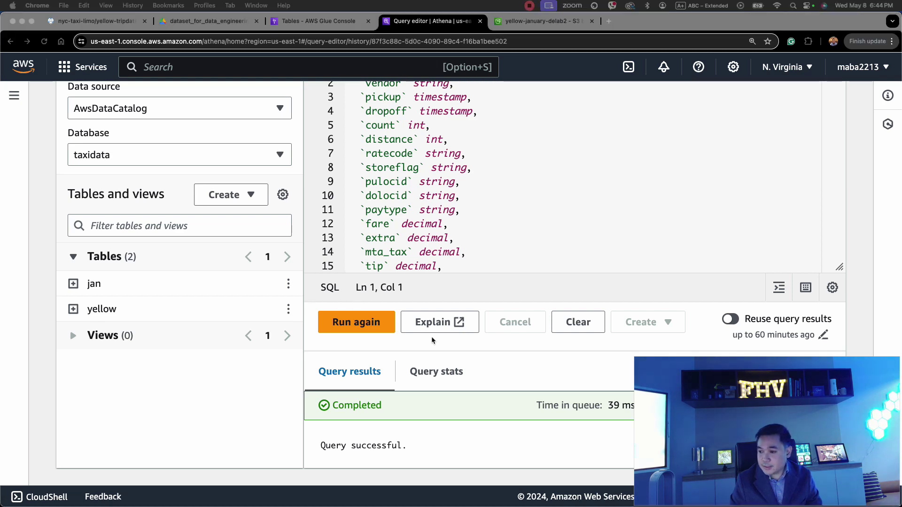
scroll(432, 339, "down", 1)
- Clear the whole CREATE EXTERNAL TABLE statement from Query 13
scroll(432, 339, "up", 5)
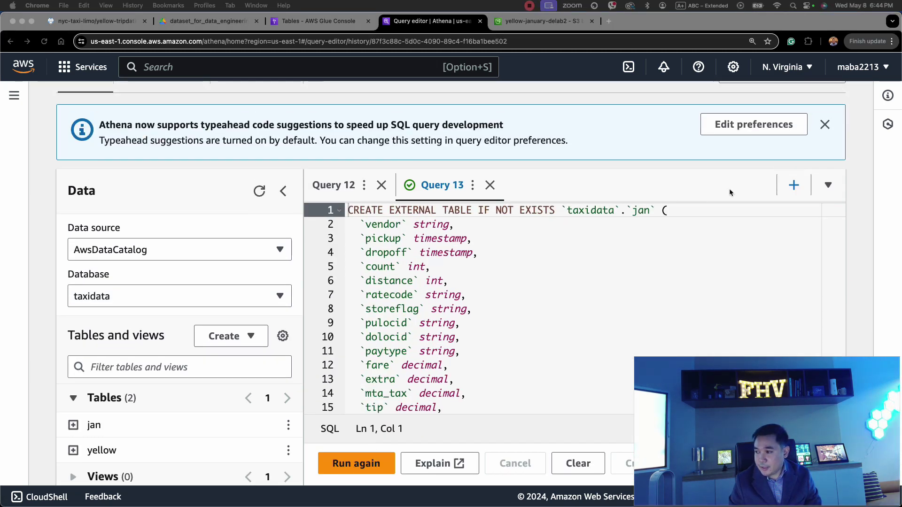
left_click(421, 205)
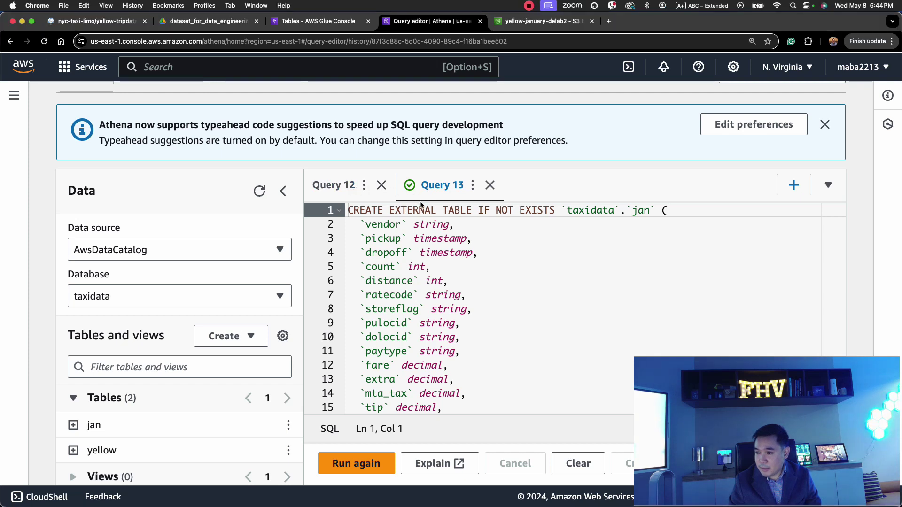
left_click_drag(444, 408, 338, 213)
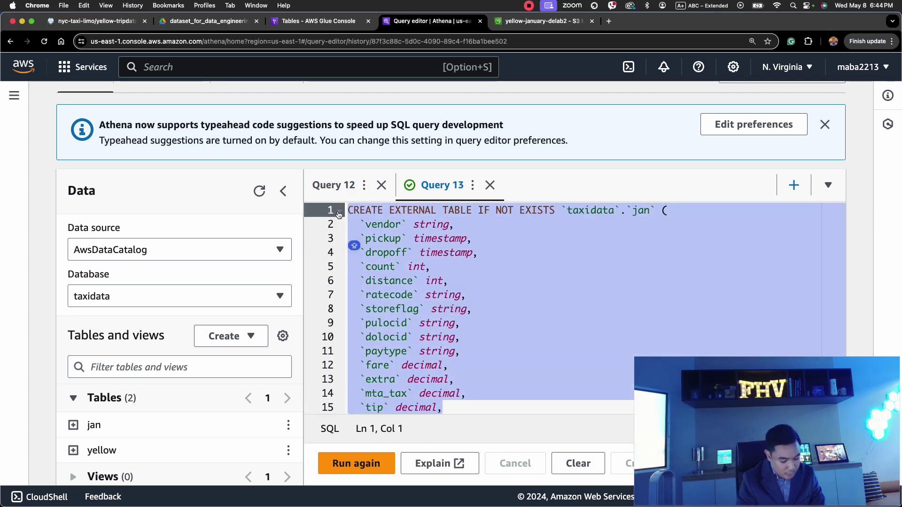
type("SELECT count")
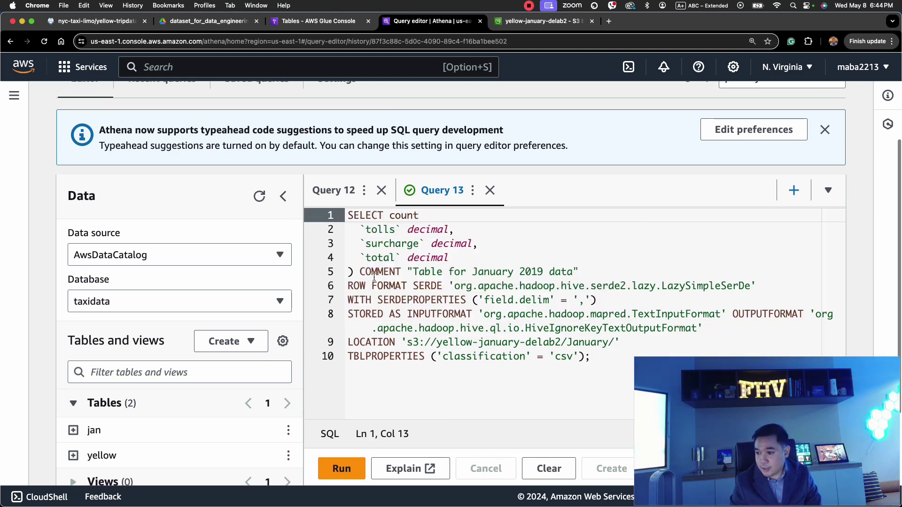
left_click(400, 309)
left_click_drag(591, 351, 313, 232)
key("super+a")
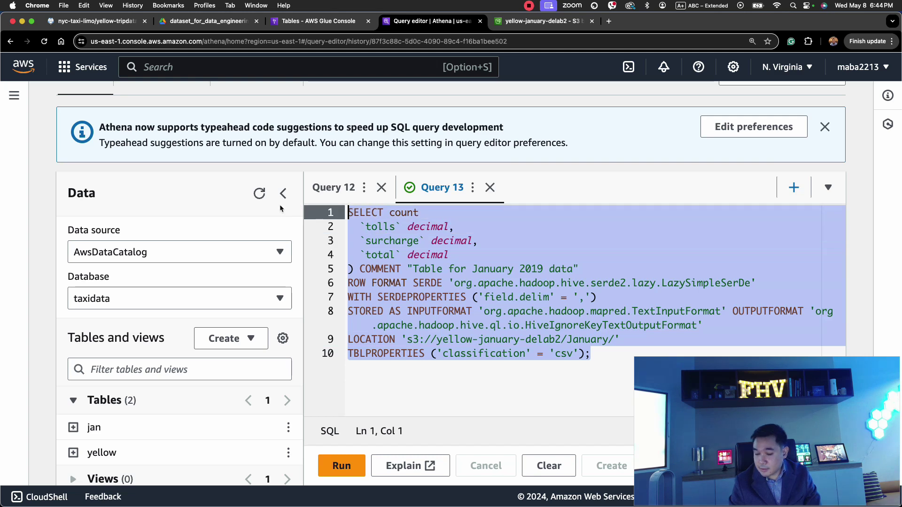
key("BackSpace")
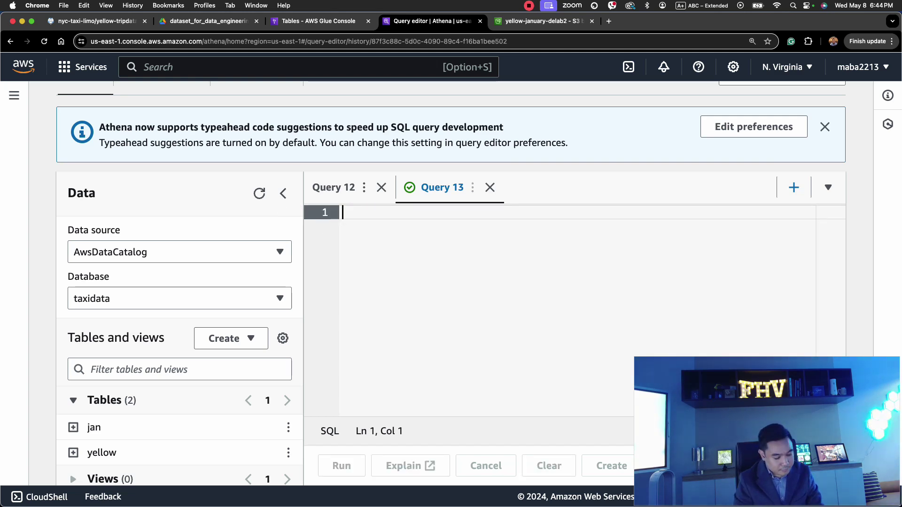
- Write a SELECT of count (count) AS 'Number of trips', sum (total) AS "Total fares", and pickup AS "Trip date" in Query 13
type("SELECT count (count) AS '")
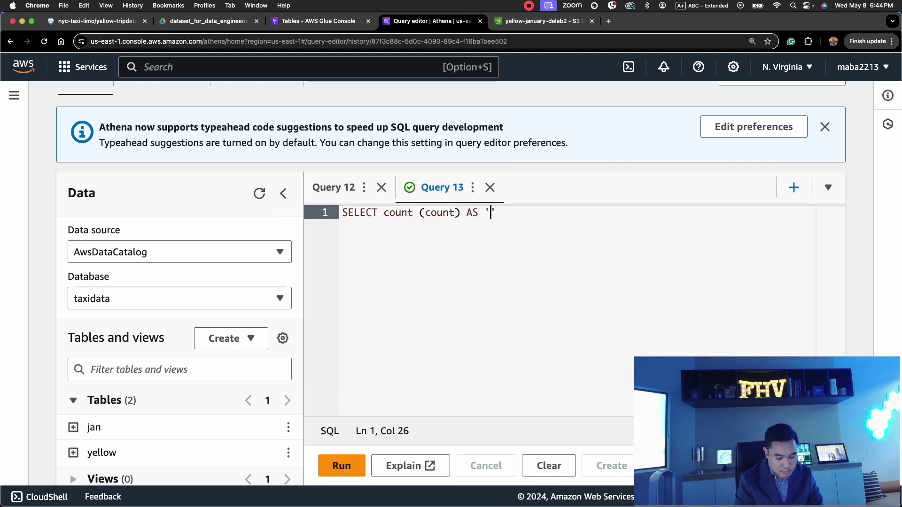
type("Number of trips'")
key("Return")
type("sum (total")
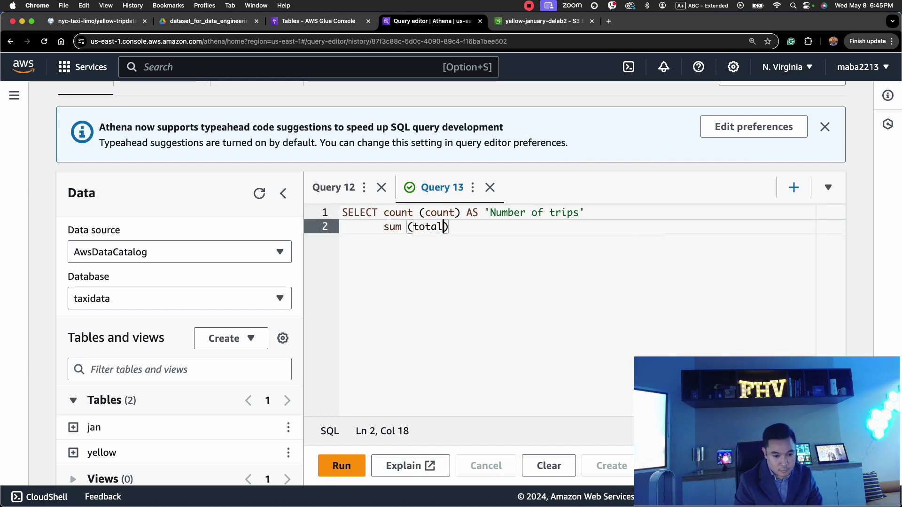
type(") AS \"Total fares\",")
key("Return")
type("pickup AS \"")
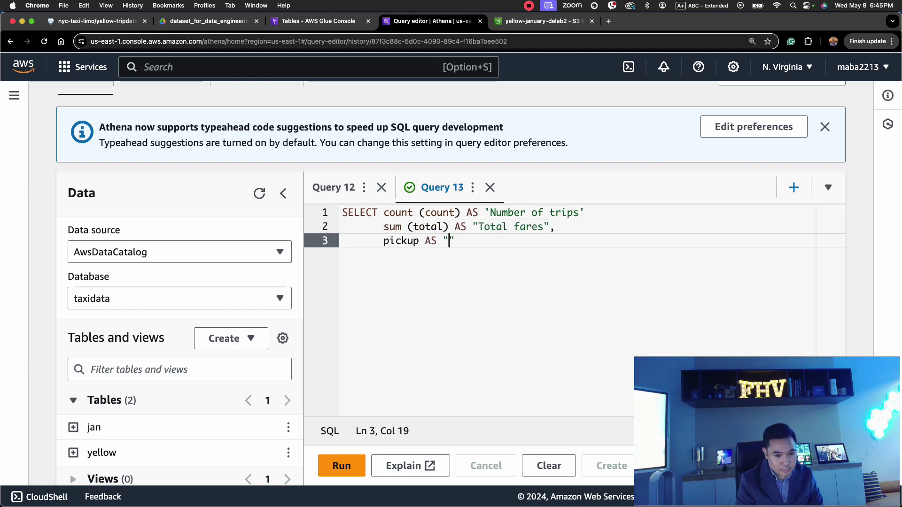
type("Trip date\"")
key("Return")
type("FROM yellow EH")
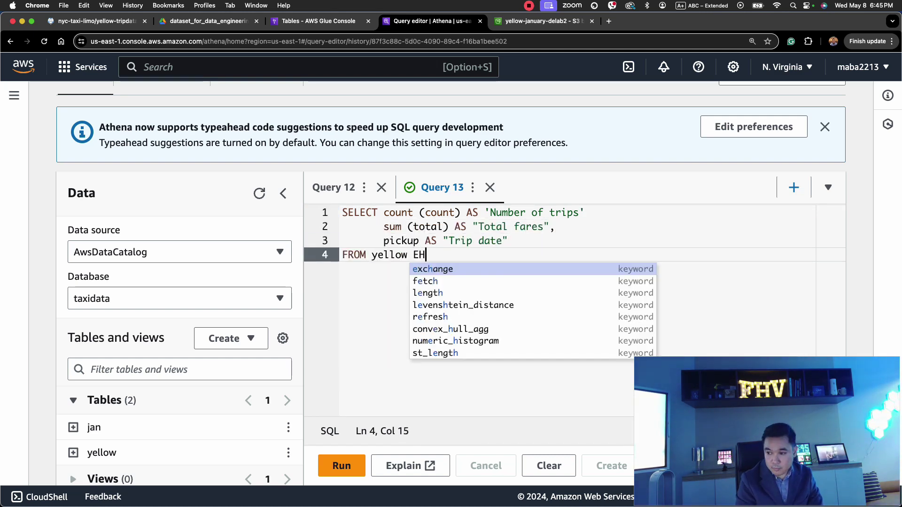
key("BackSpace")
key("BackSpace")
type("WHERE pickup")
key("Return")
key("Return")
type("between TIMESTAMP '")
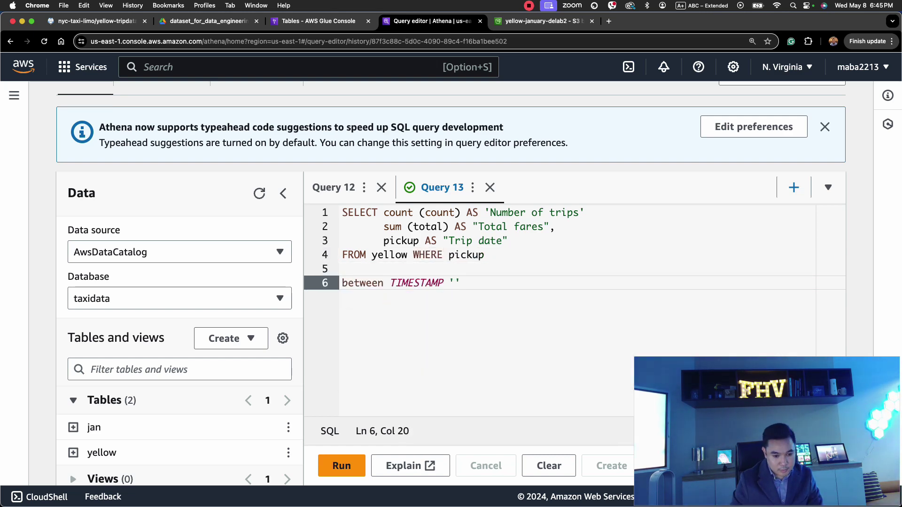
type("2019-01-01 00:00:00'")
key("Return")
key("Caps_Lock")
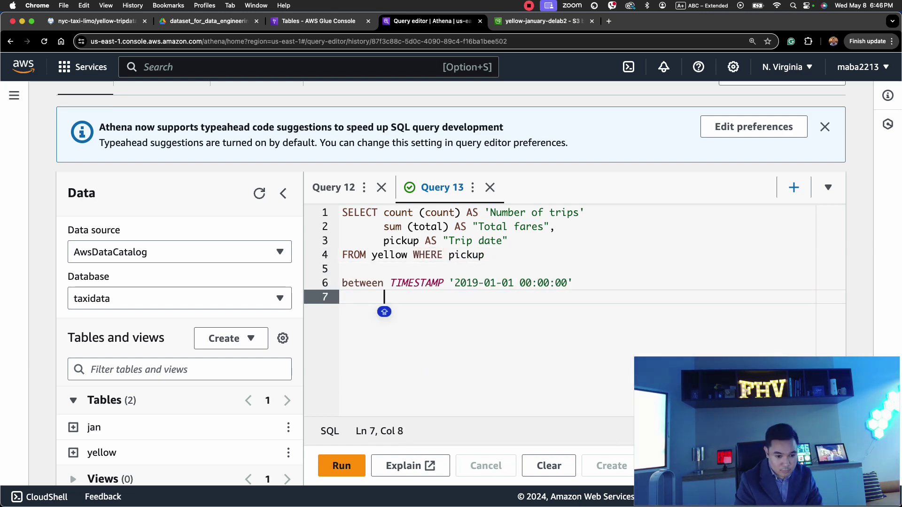
key("BackSpace")
type("and TIMESTAMP '")
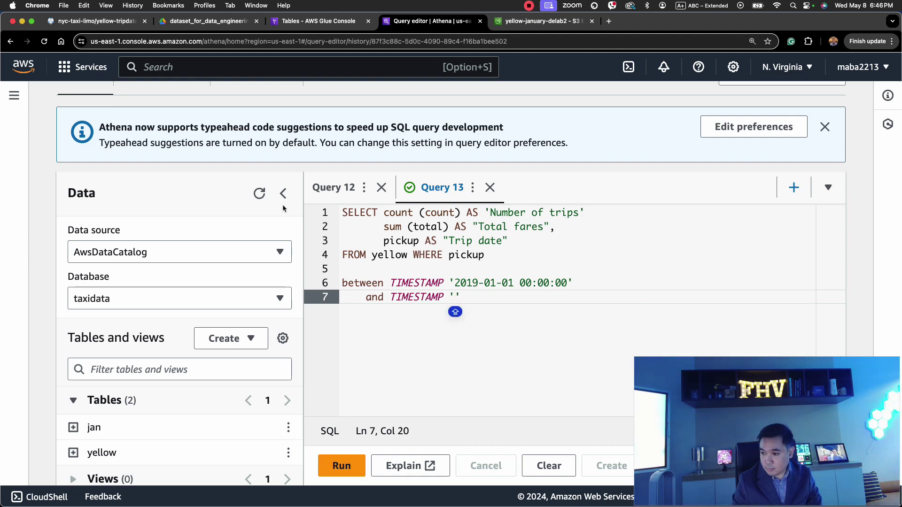
left_click_drag(455, 283, 568, 283)
key("super+c")
left_click(454, 297)
key("super+v")
left_click(490, 297)
type("2")
- Add a GROUP BY pickup; clause below the date range in Query 13
key("End")
key("Return")
key("Return")
type("group")
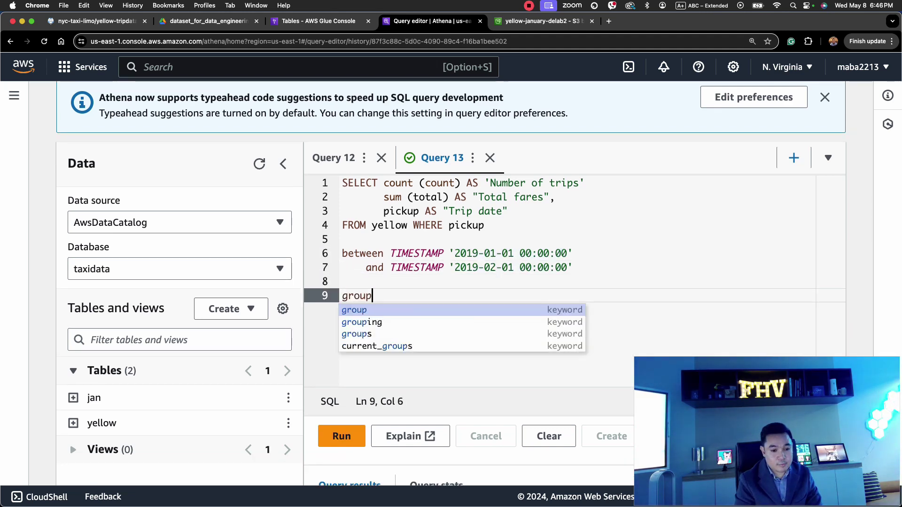
type(" BY pickup;")
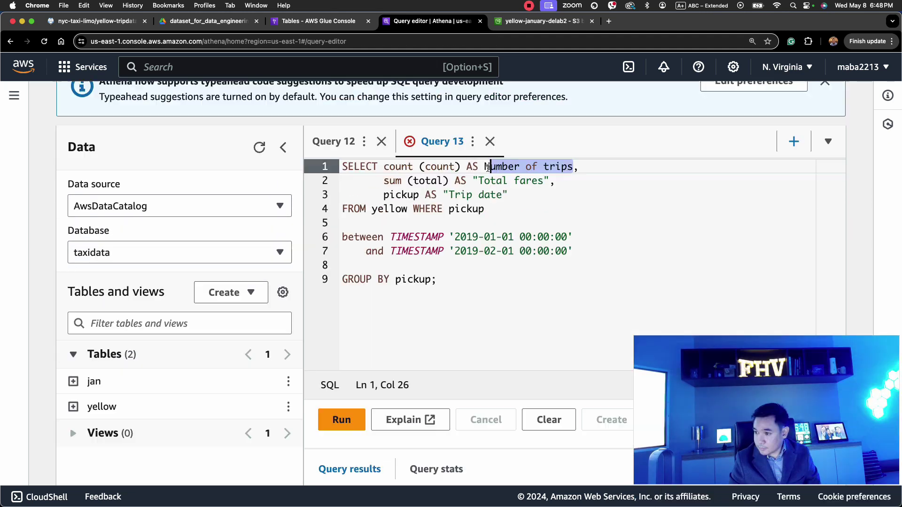
- Enclose the Number of trips alias in double quotes and run Query 13 on the yellow table
left_click(350, 415)
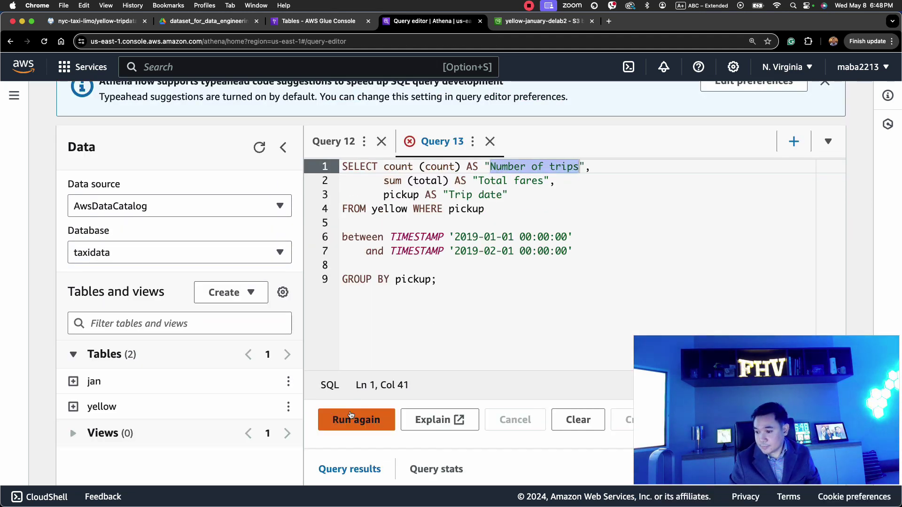
scroll(350, 415, "down", 3)
scroll(329, 400, "up", 3)
scroll(216, 368, "down", 3)
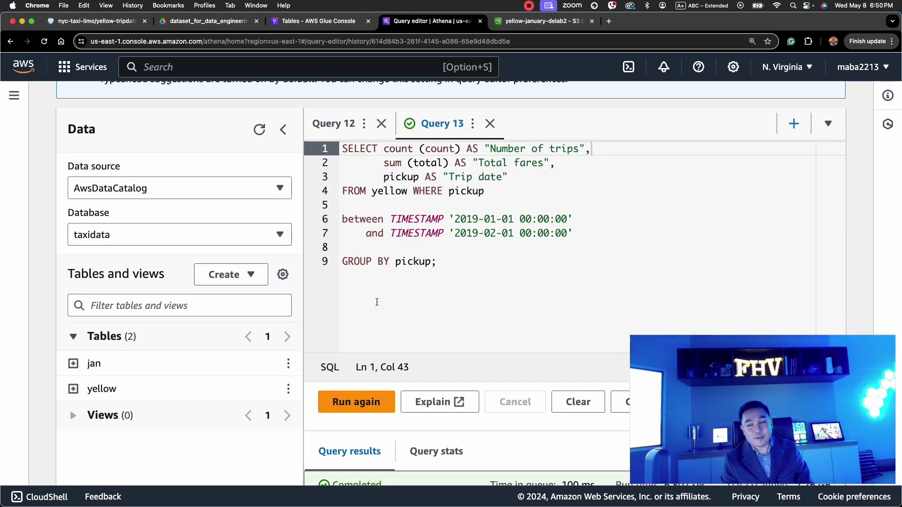
- Examine the run time and the number of results of the yellow table query, and review its SQL
scroll(405, 268, "down", 5)
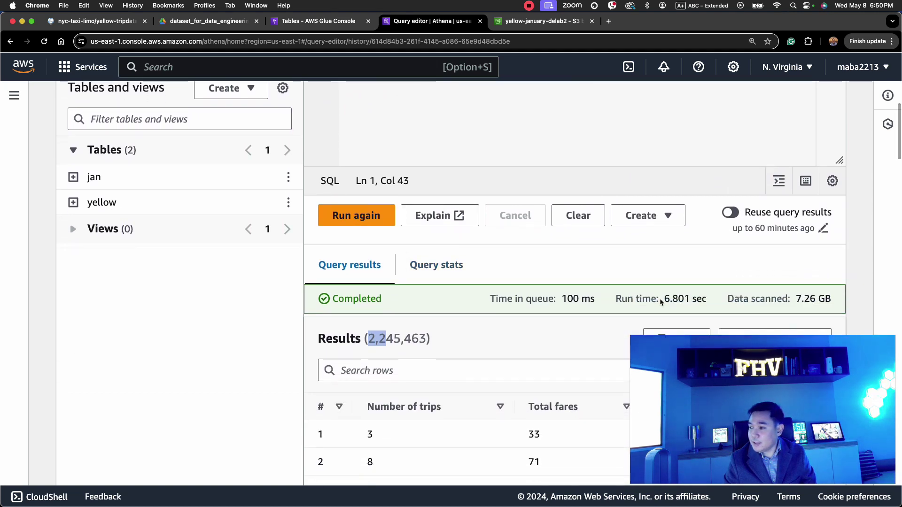
left_click_drag(663, 300, 697, 300)
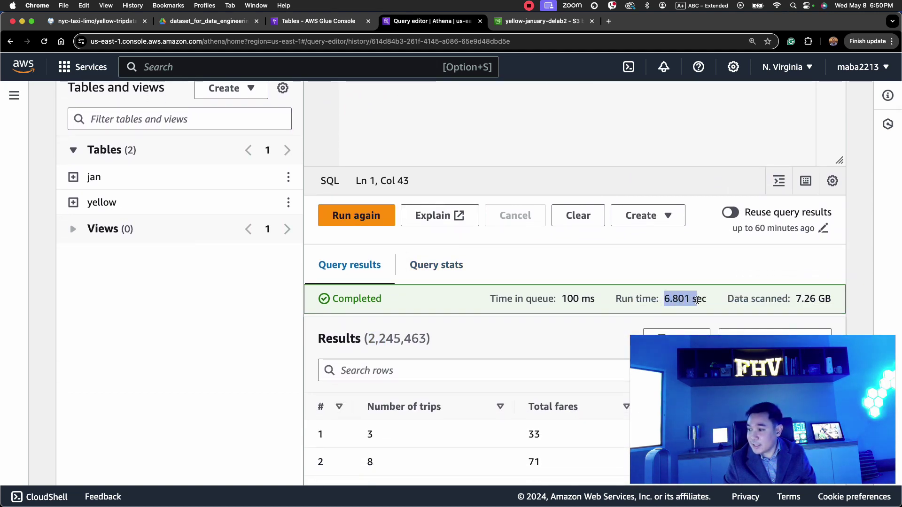
left_click_drag(368, 338, 421, 340)
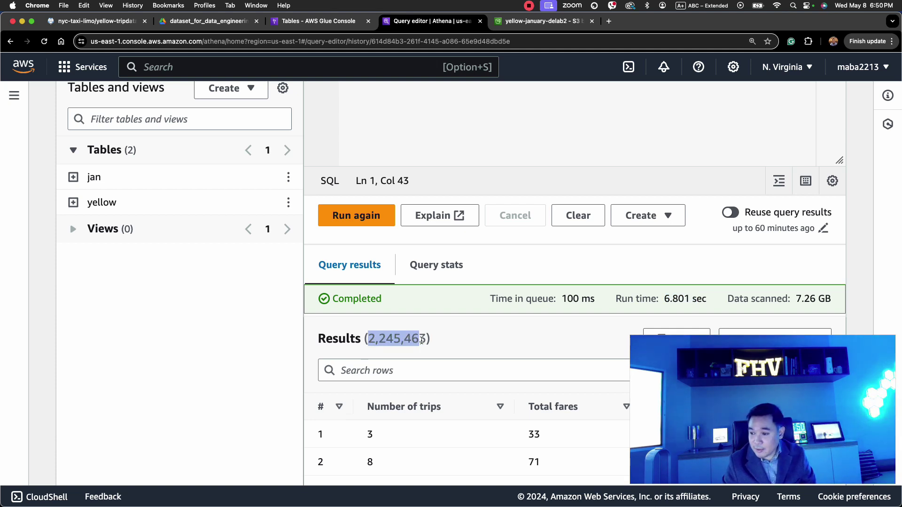
left_click(416, 340)
double_click(413, 340)
left_click(409, 340)
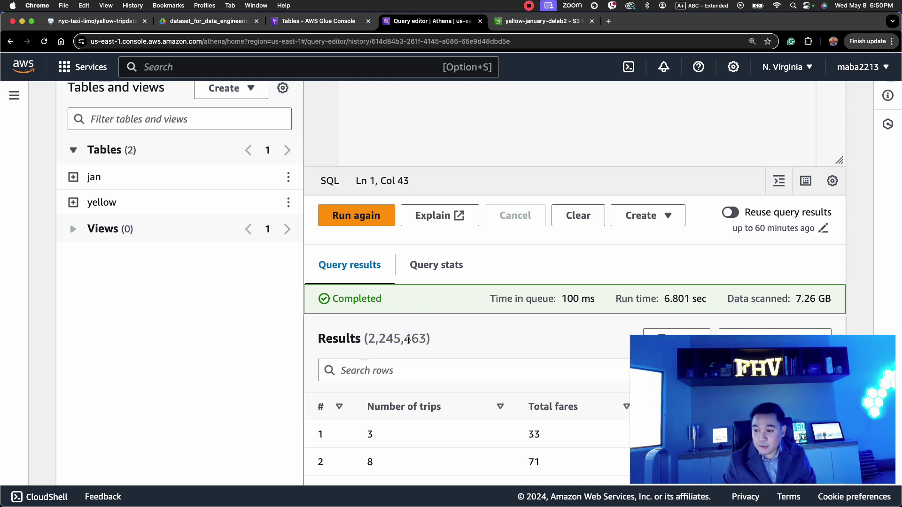
scroll(370, 339, "up", 5)
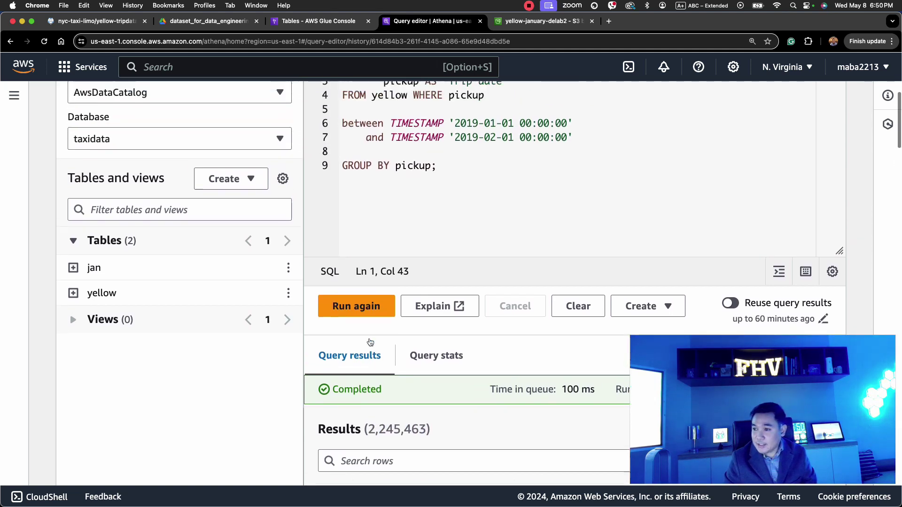
scroll(369, 339, "up", 1)
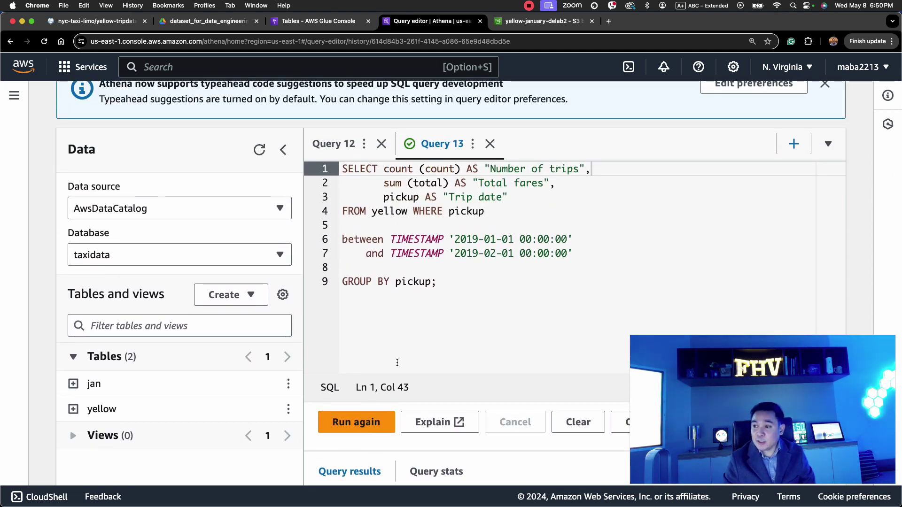
- Change the table in the query's FROM clause to jan
double_click(390, 211)
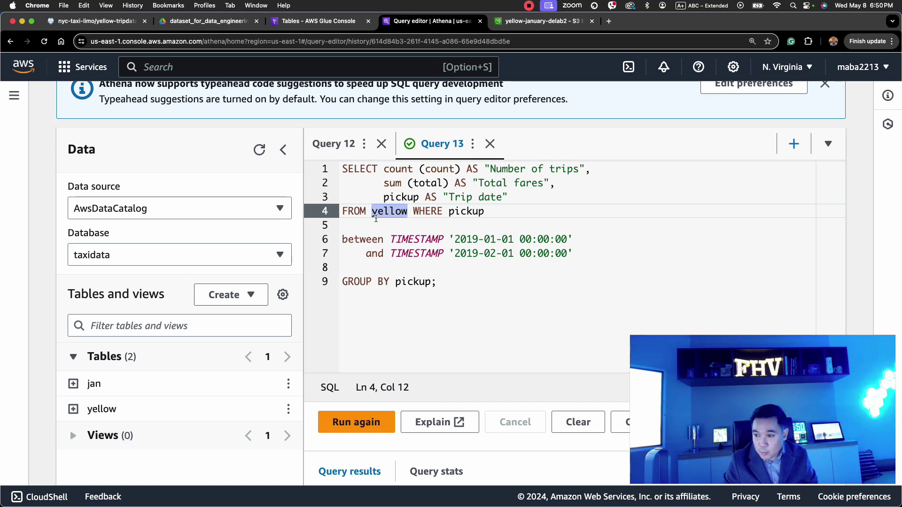
double_click(384, 211)
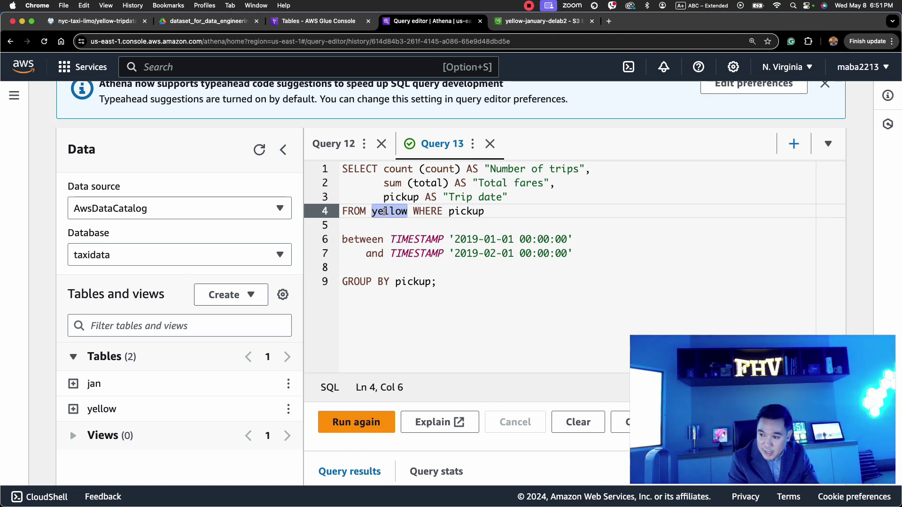
type("jan")
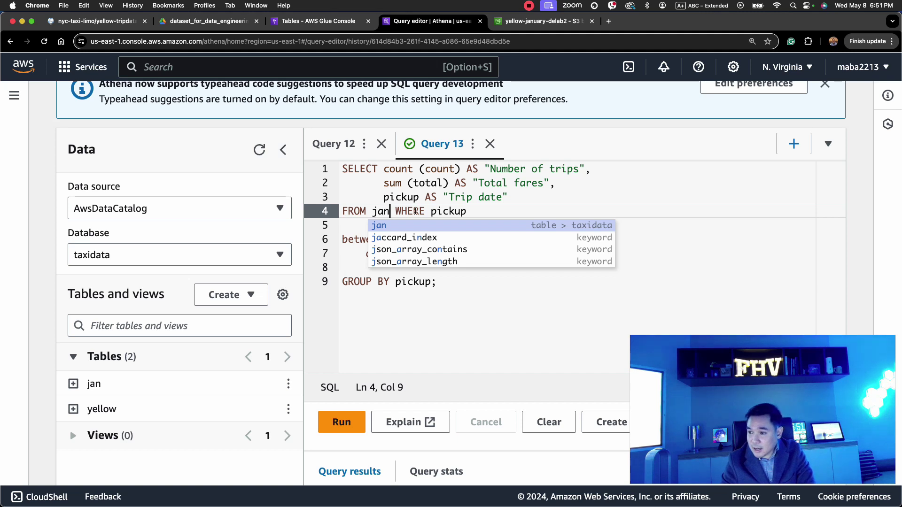
left_click(410, 212)
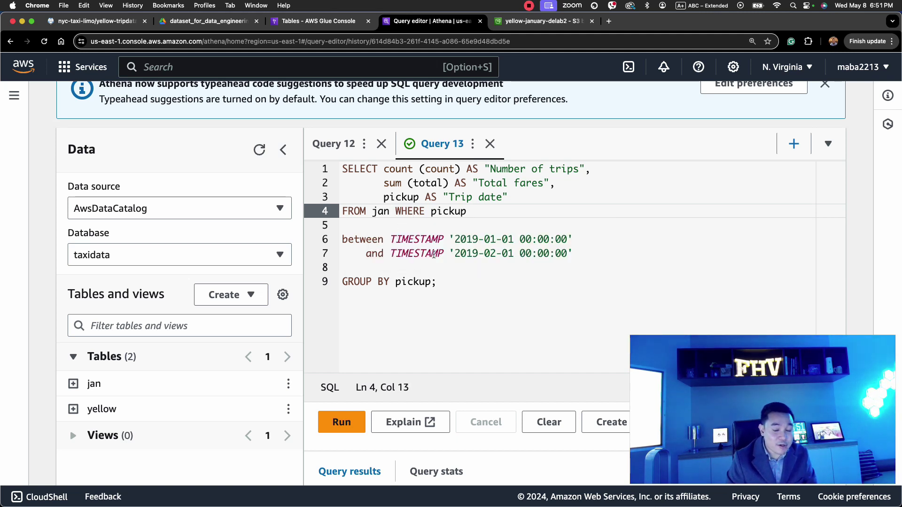
- Remove the WHERE pickup condition with its TIMESTAMP range and the blank lines, and run the query on jan
left_click_drag(395, 211, 578, 254)
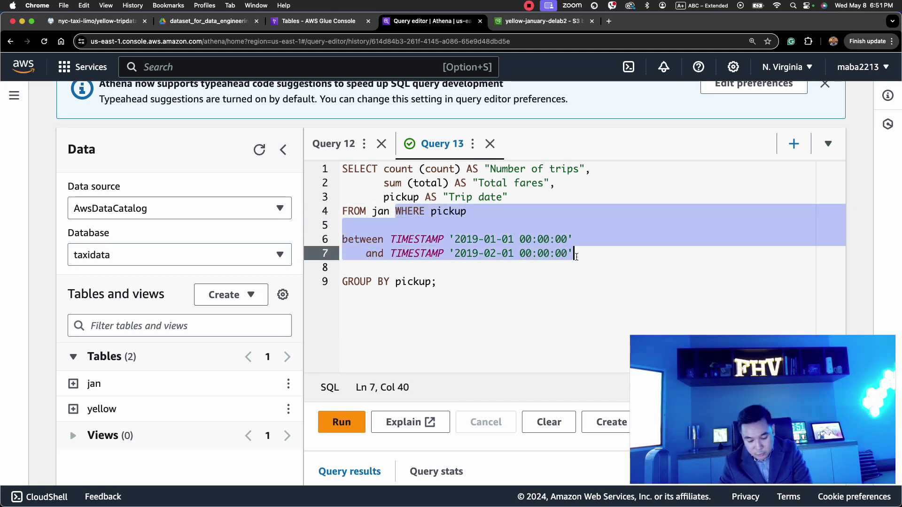
key("BackSpace")
key("BackSpace")
key("Delete")
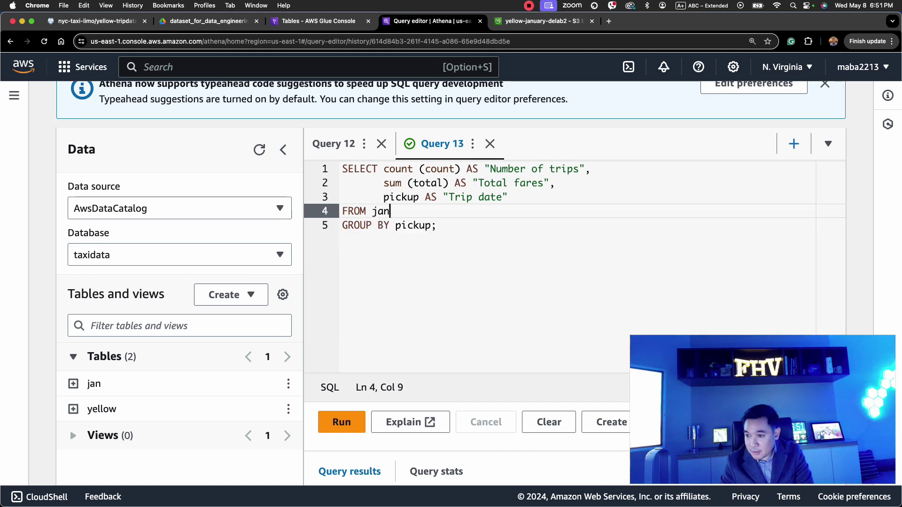
left_click(357, 421)
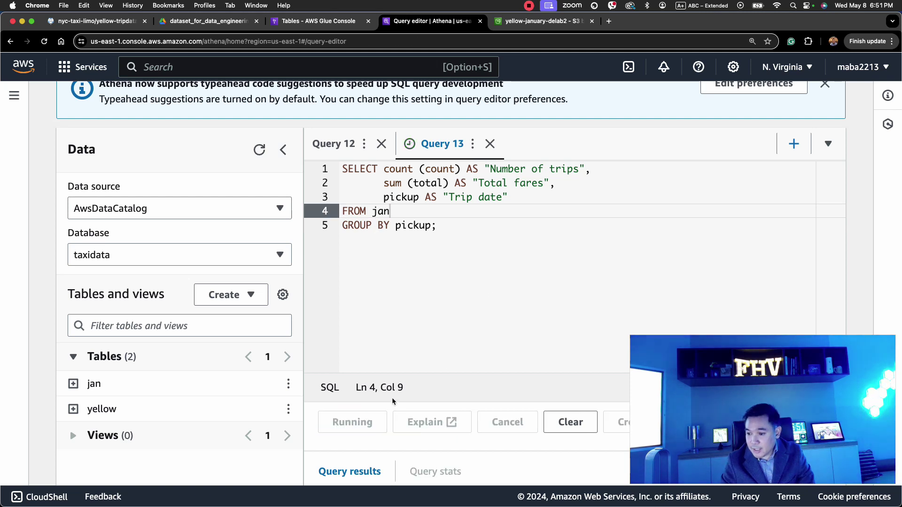
- Examine the jan query's run time, data scanned, number of results and first result rows
scroll(393, 399, "down", 5)
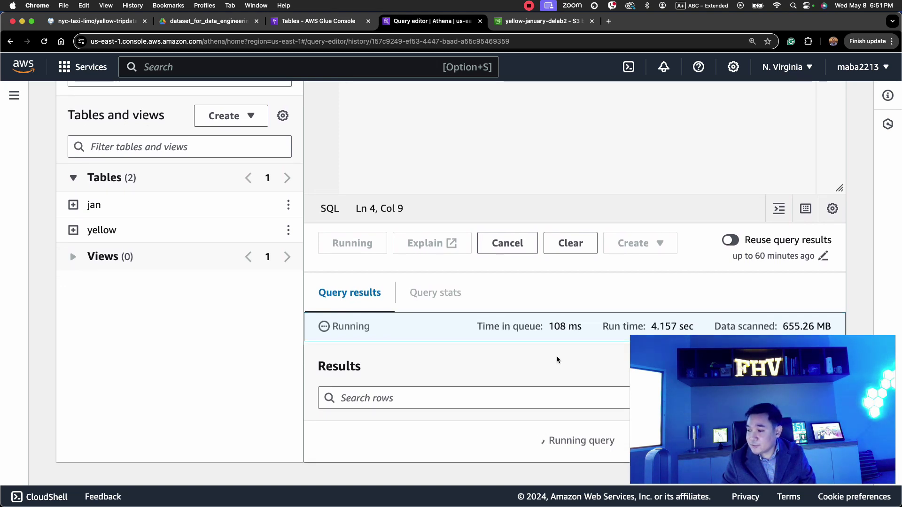
scroll(557, 357, "down", 1)
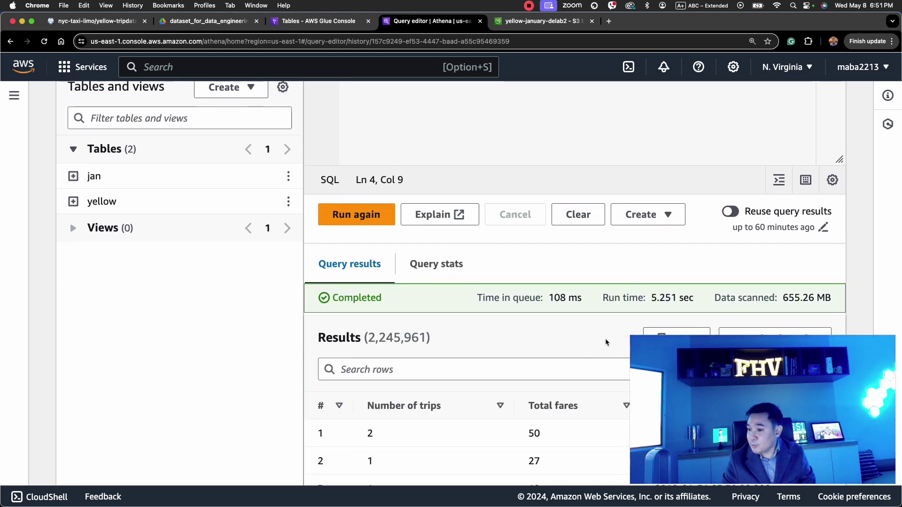
left_click_drag(651, 298, 676, 298)
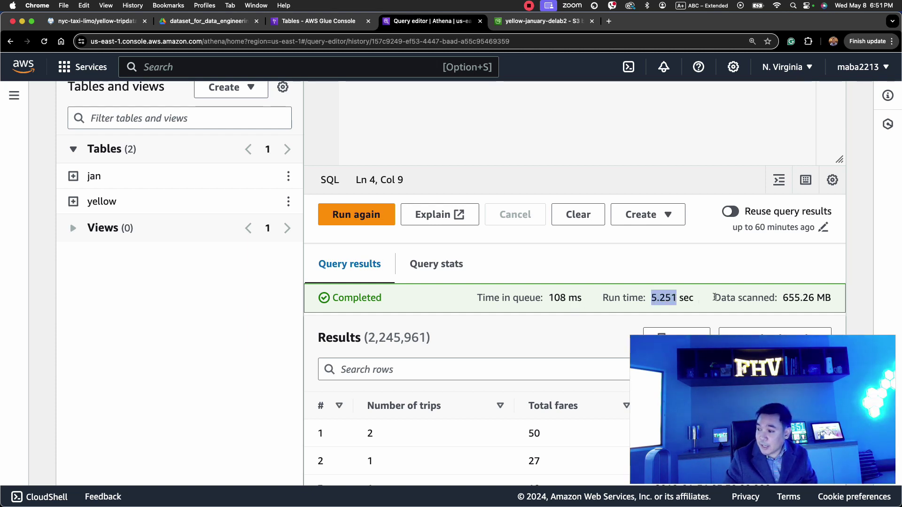
left_click_drag(715, 298, 832, 299)
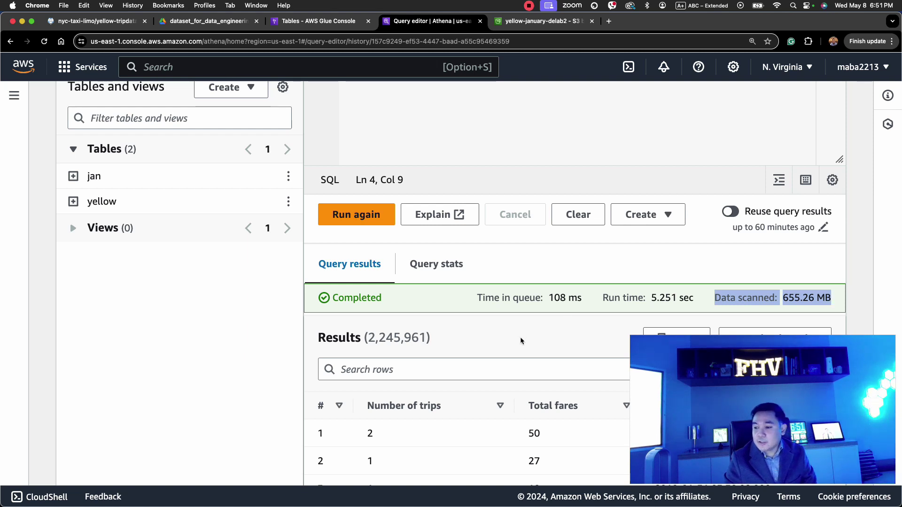
scroll(470, 341, "down", 1)
left_click_drag(371, 327, 425, 329)
scroll(425, 332, "up", 3)
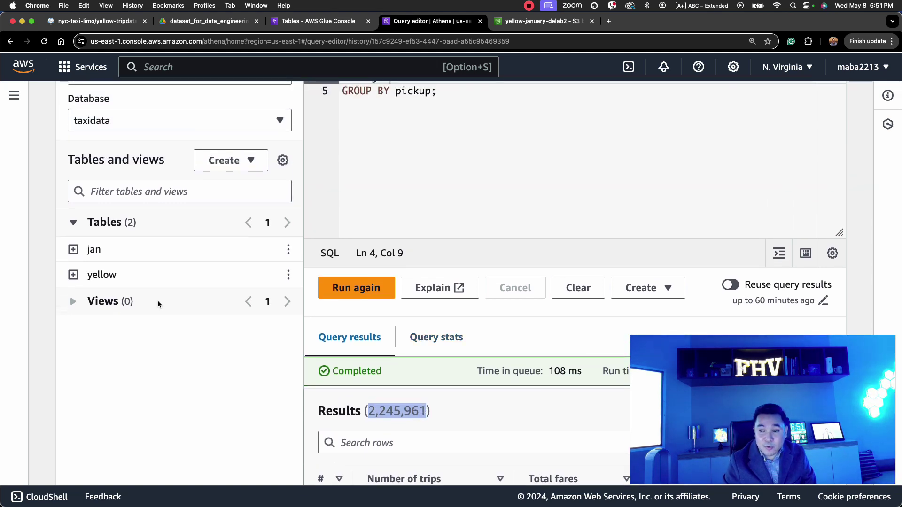
scroll(422, 308, "up", 3)
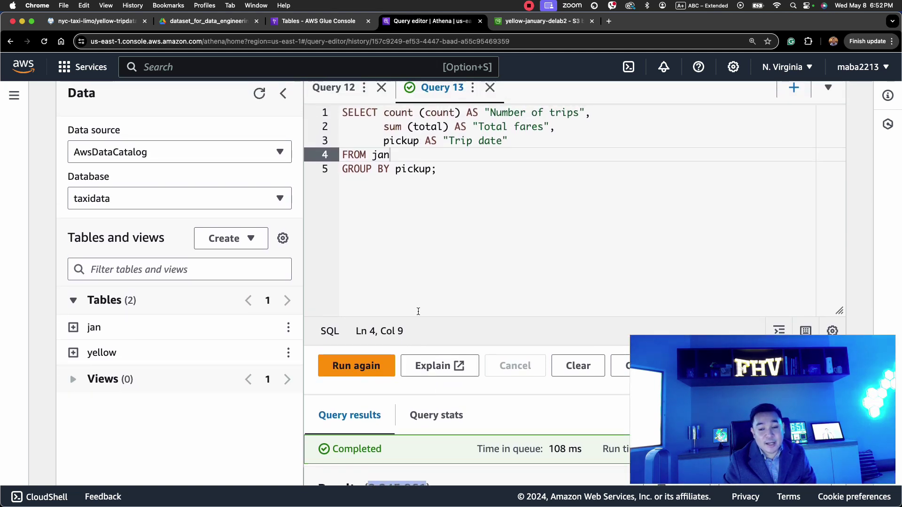
scroll(418, 312, "down", 2)
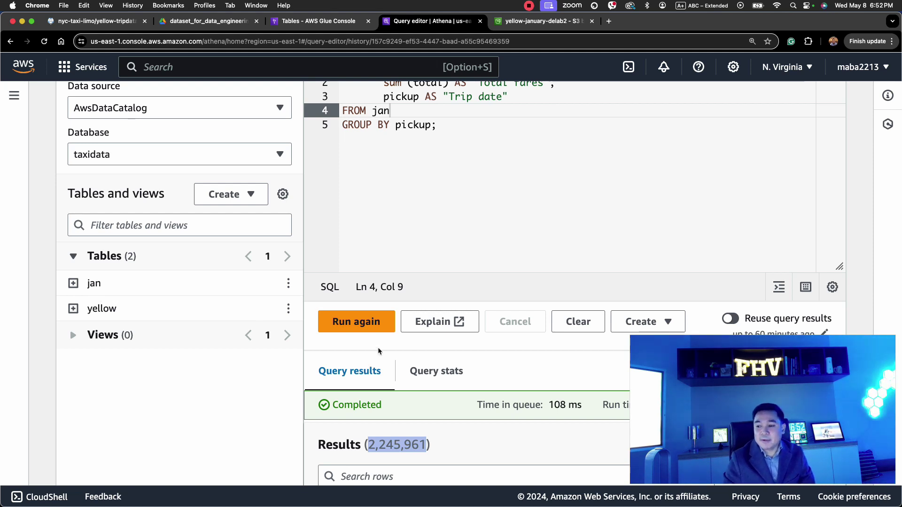
scroll(390, 374, "down", 4)
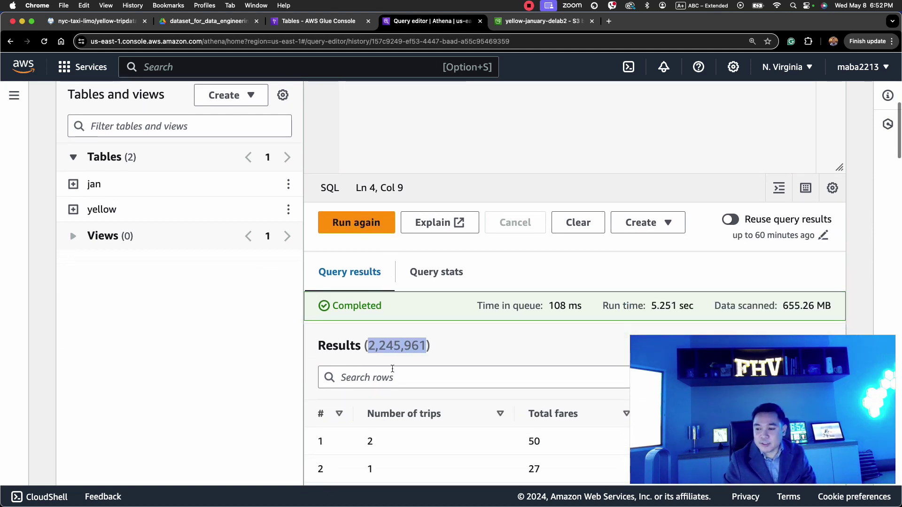
scroll(392, 368, "down", 2)
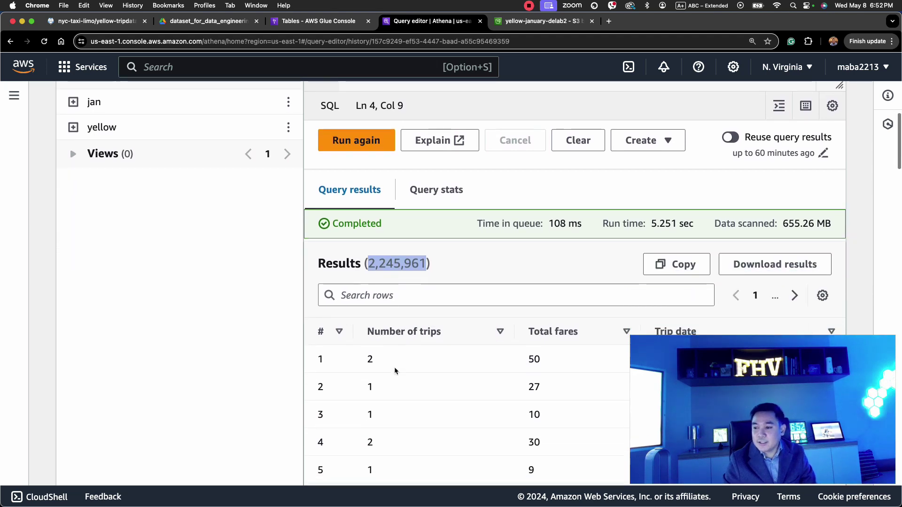
scroll(394, 370, "up", 5)
scroll(395, 371, "up", 3)
scroll(395, 369, "down", 2)
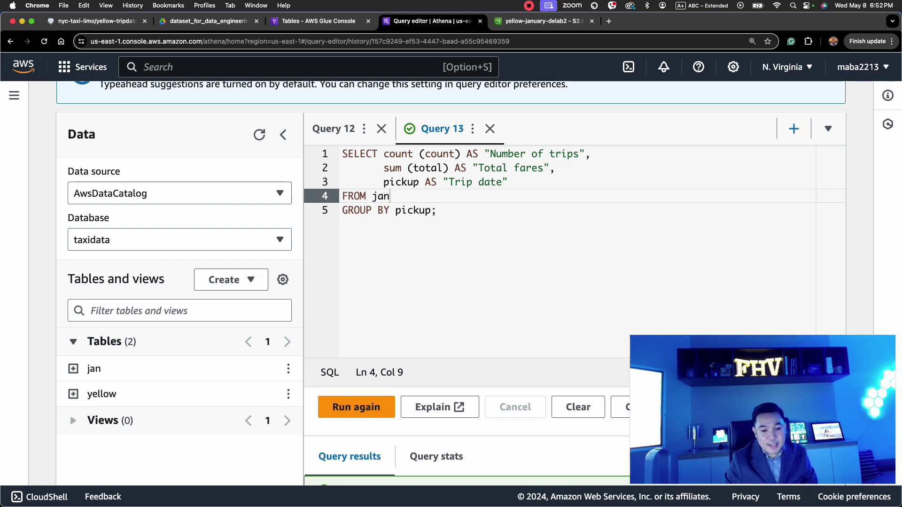
scroll(248, 372, "up", 3)
scroll(248, 372, "down", 2)
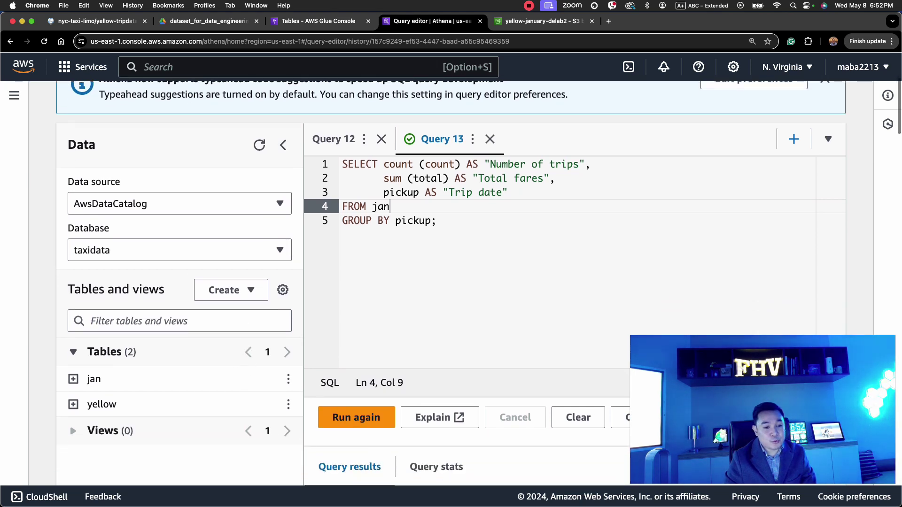
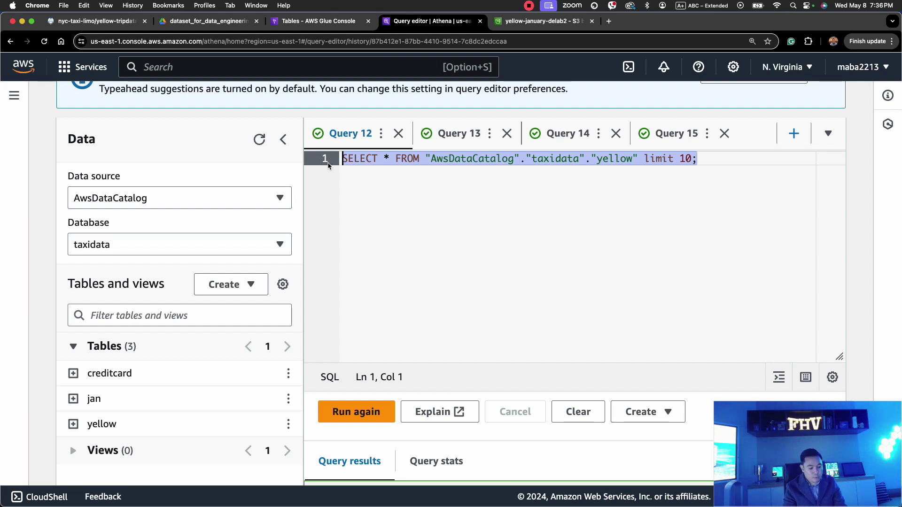
- Replace the SELECT statement in Query 12 with the line CREATE VIEW cctrips AS
type("CREATE VOE")
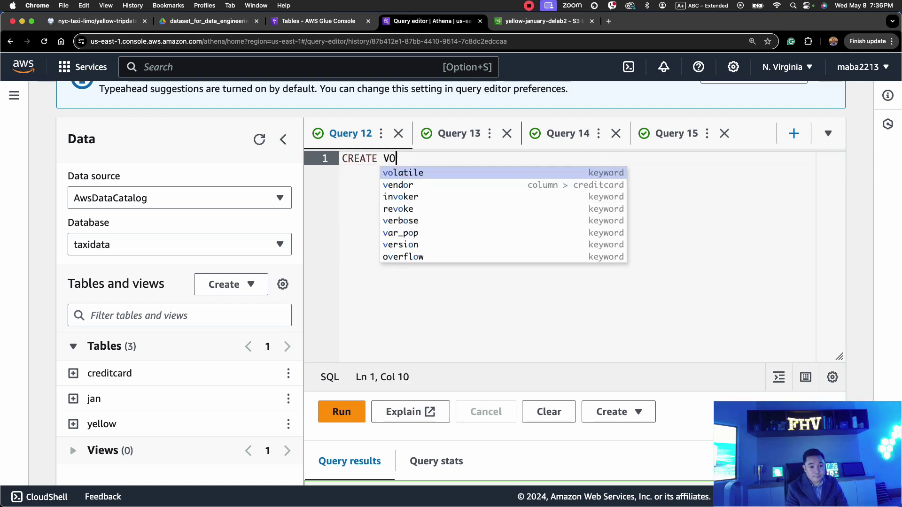
key("BackSpace")
key("BackSpace")
type("IE")
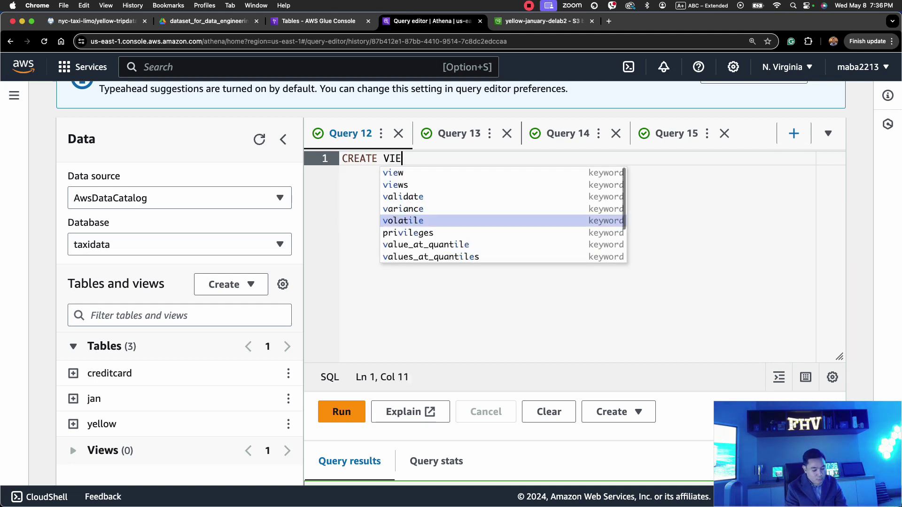
type("W cctrips abs")
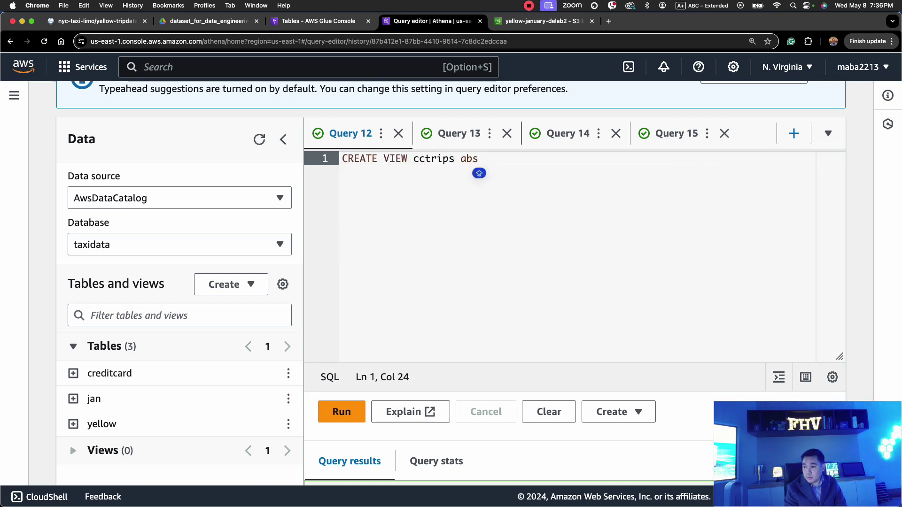
key("BackSpace")
key("BackSpace")
key("BackSpace")
type("AS")
key("Return")
- Complete the cctrips definition, selecting sum(fare) AS cctotal and vendor FROM yellow WHERE paytype = '1', with GROUP BY vendor on its own line
type("S")
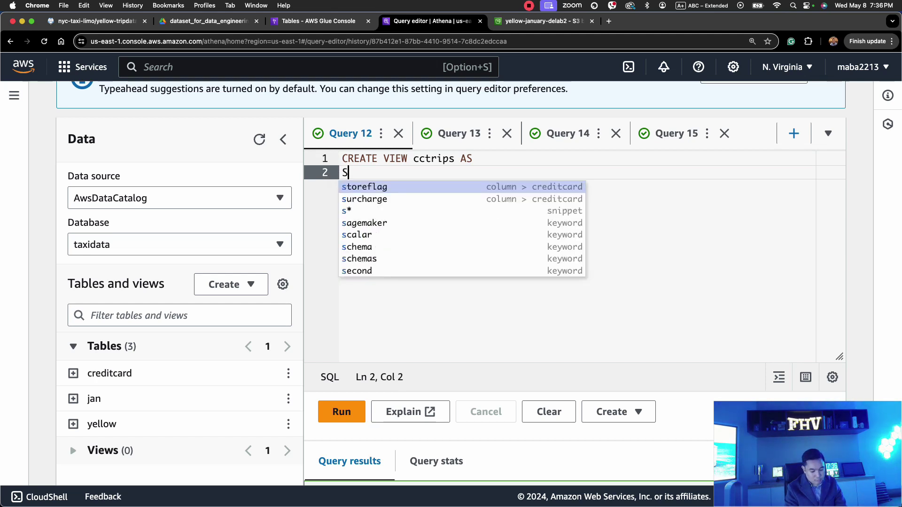
type("ELECT sum(fare) AS cctotal, vendor")
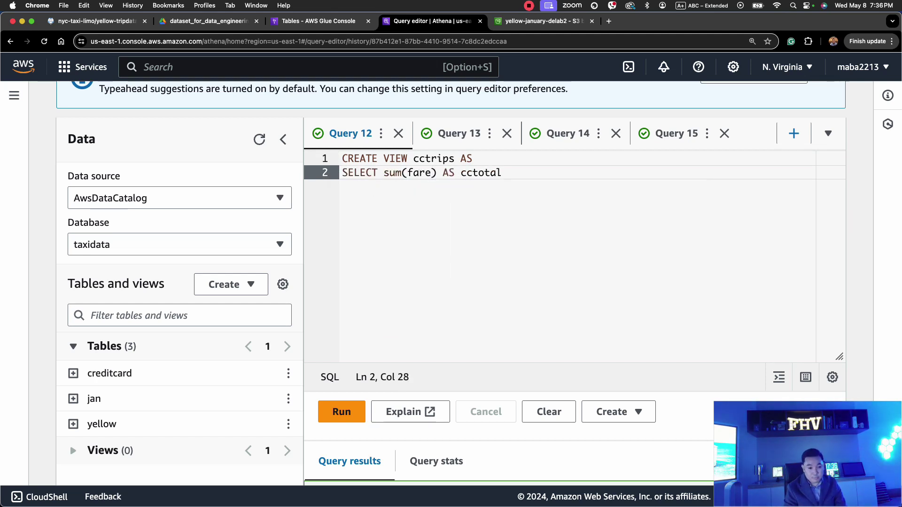
key("Return")
type("FROM yellow")
key("Return")
type("WHERE paytype = '1',")
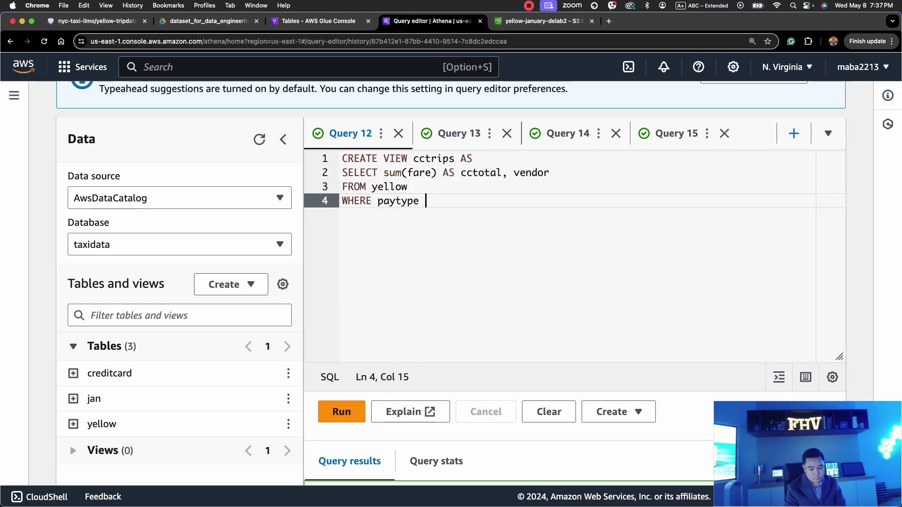
key("Return")
type("GROUP BY vendor;")
scroll(308, 291, "down", 1)
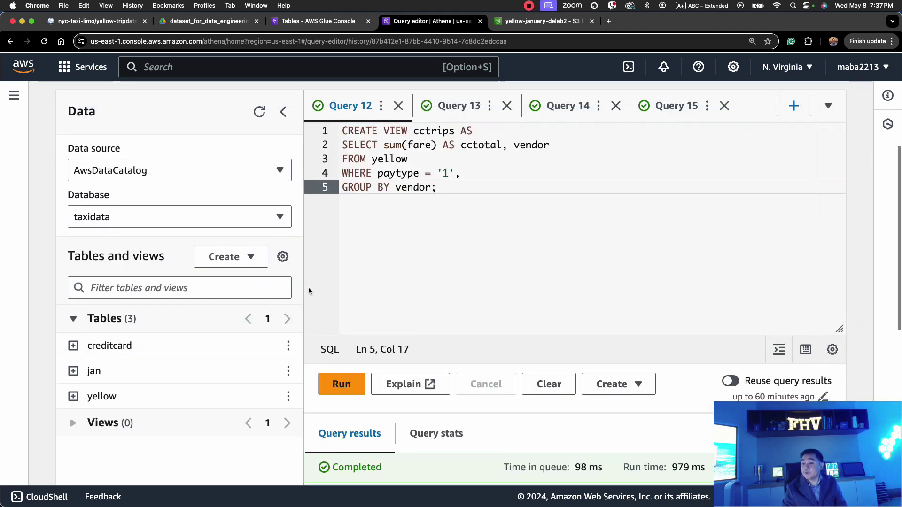
key("Caps_Lock")
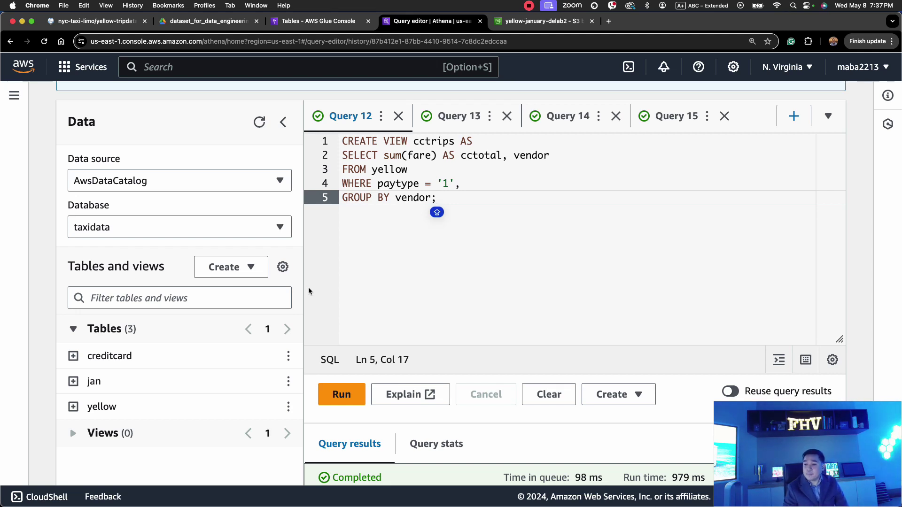
- Try to run the CREATE VIEW cctrips statement
scroll(251, 344, "down", 3)
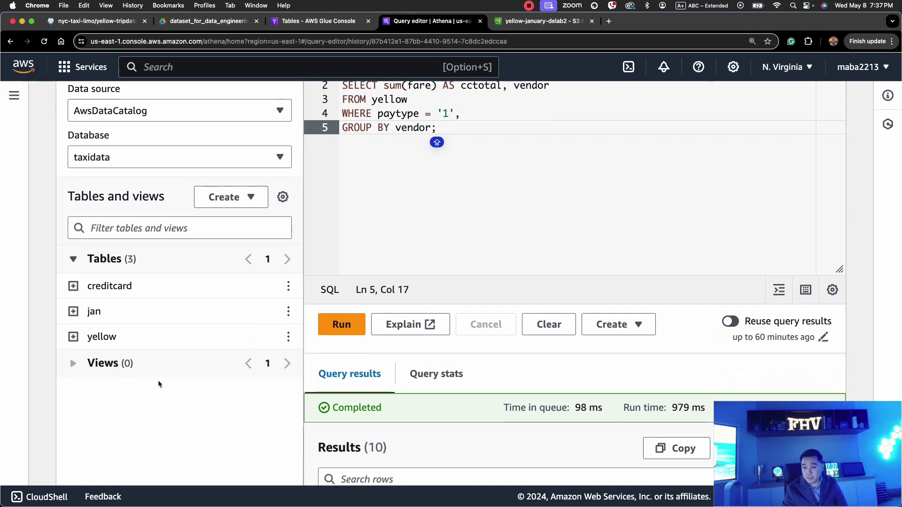
left_click(359, 326)
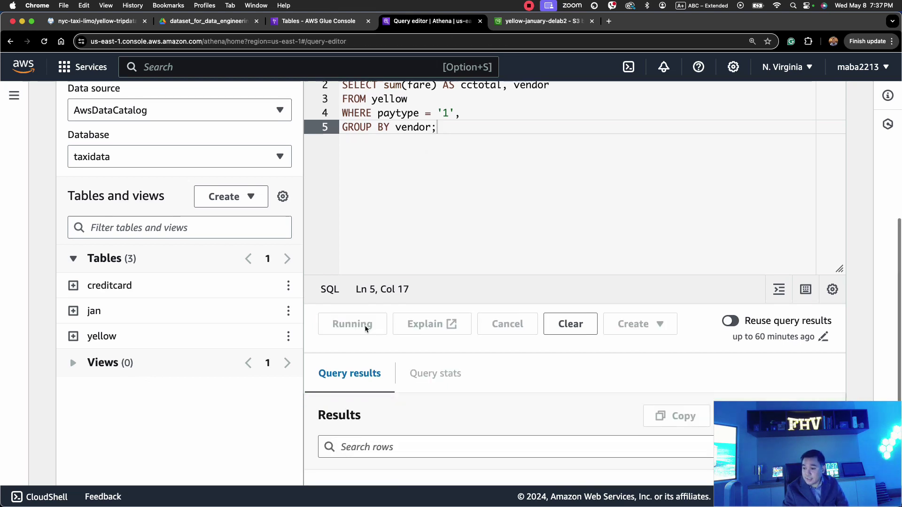
scroll(375, 324, "up", 3)
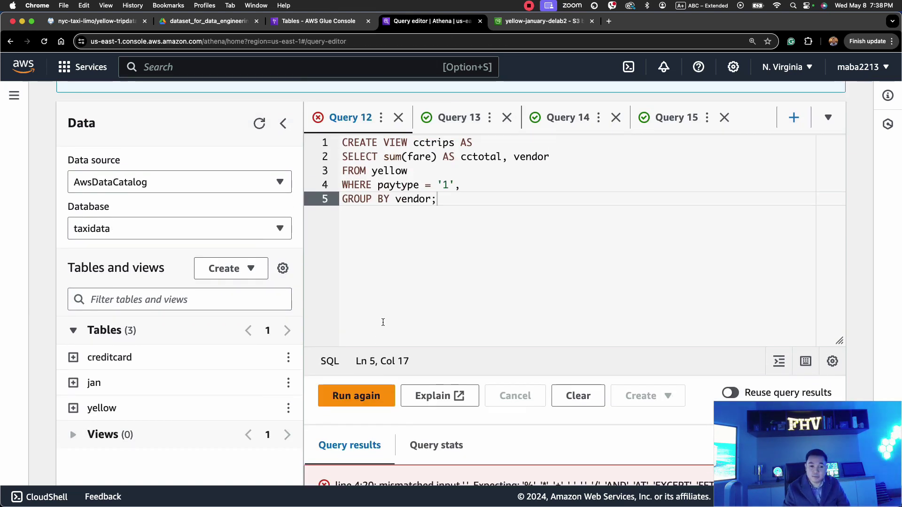
- Remove the trailing comma after '1' in the WHERE line and run the statement to create the cctrips view
key("Up")
key("End")
key("BackSpace")
key("super+Return")
scroll(507, 252, "down", 3)
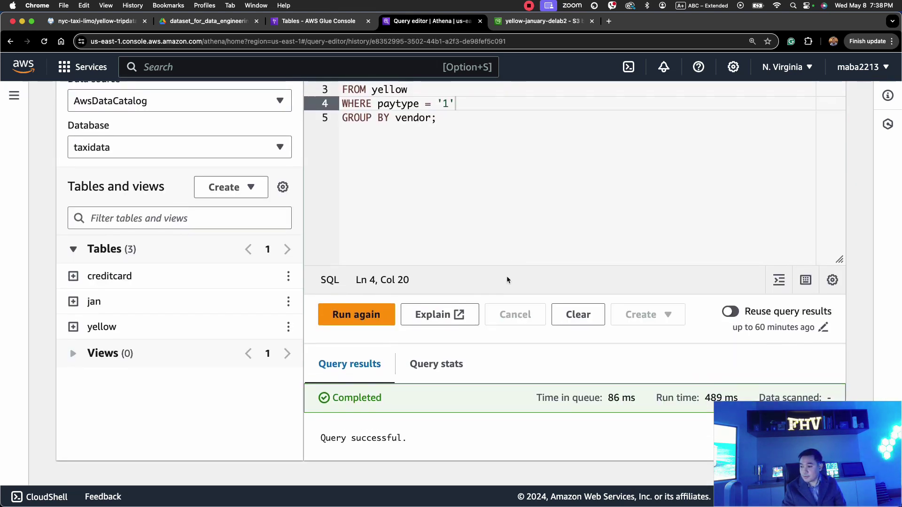
scroll(520, 323, "up", 2)
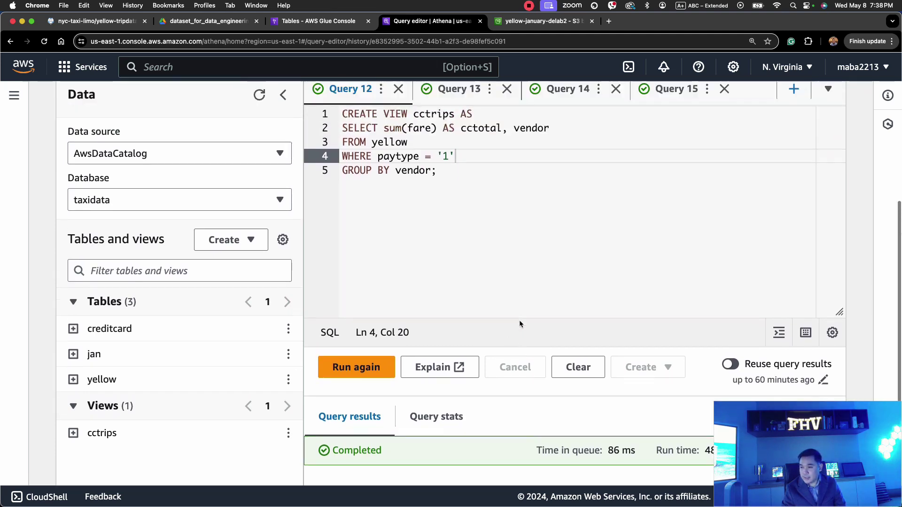
scroll(520, 322, "up", 1)
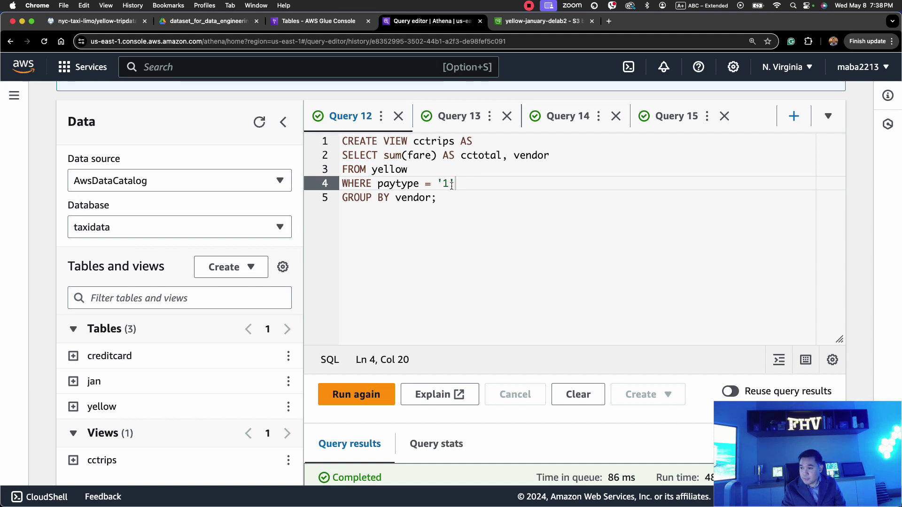
- Preview the cctrips view and examine the cctotal value for each vendor
scroll(452, 291, "down", 3)
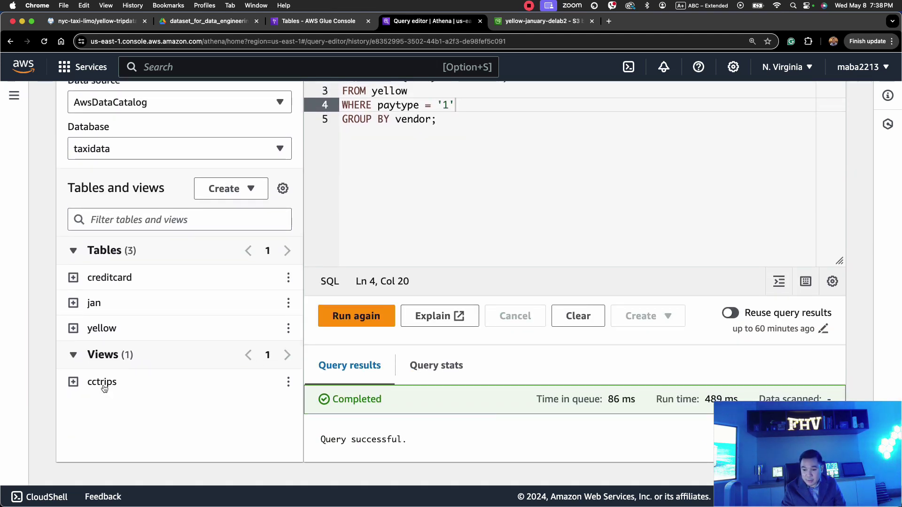
left_click(288, 382)
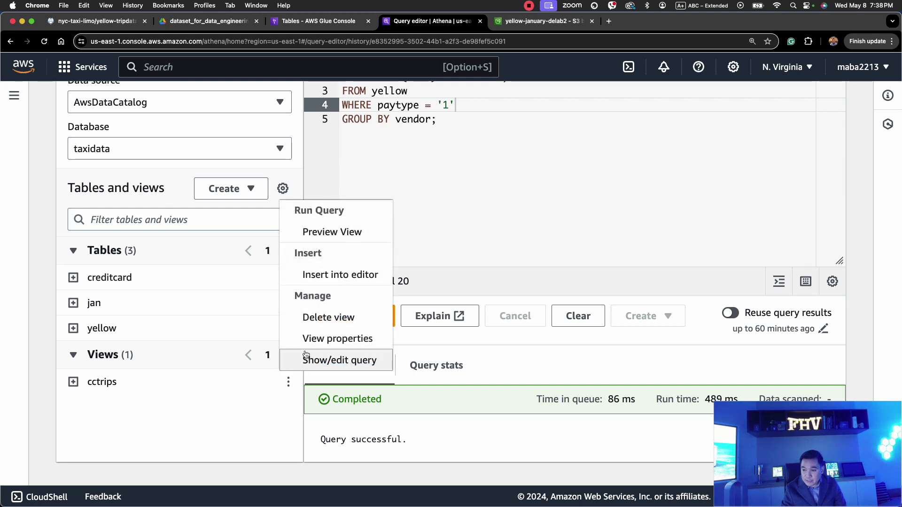
left_click(324, 237)
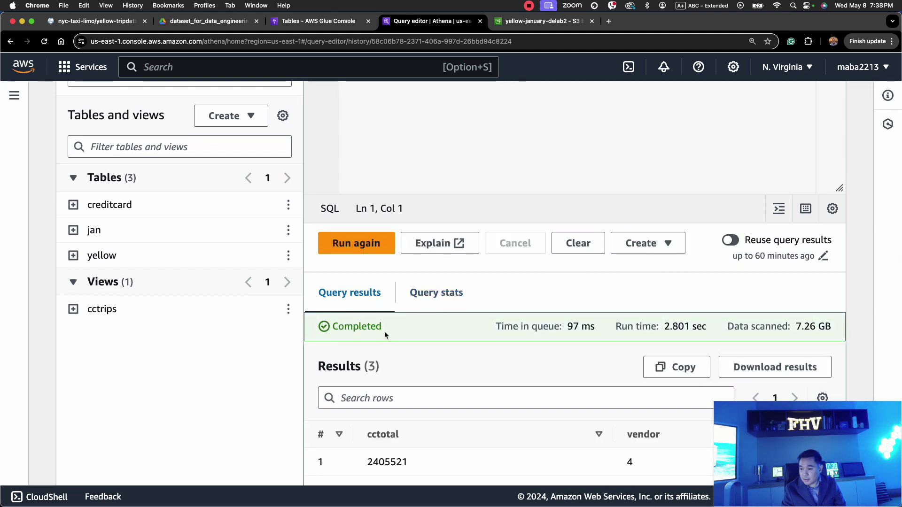
scroll(384, 331, "down", 2)
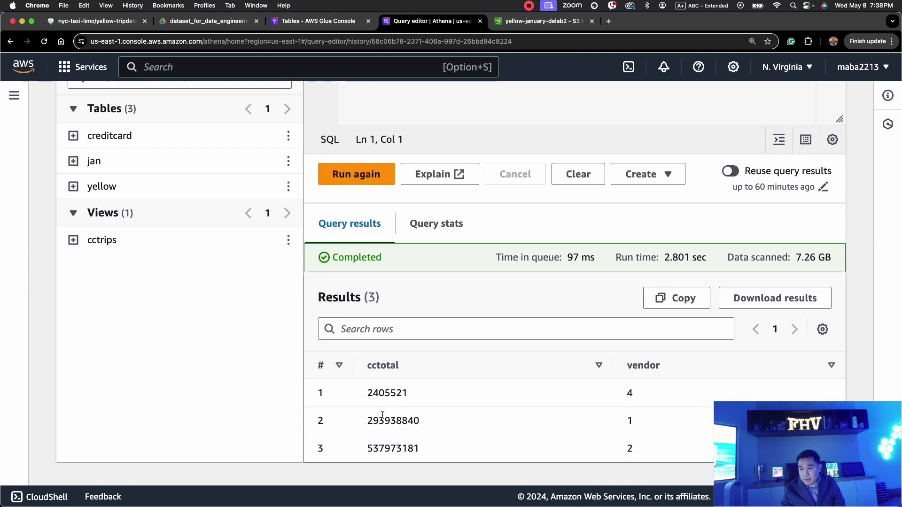
scroll(383, 415, "up", 7)
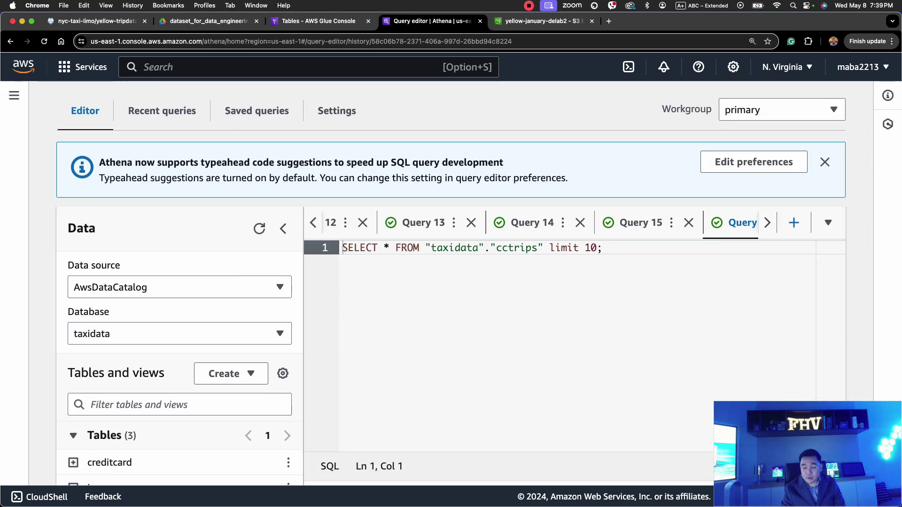
- Copy the SELECT statement that previews cctrips into a new query
left_click(572, 308)
left_click_drag(614, 255, 304, 256)
key("super+c")
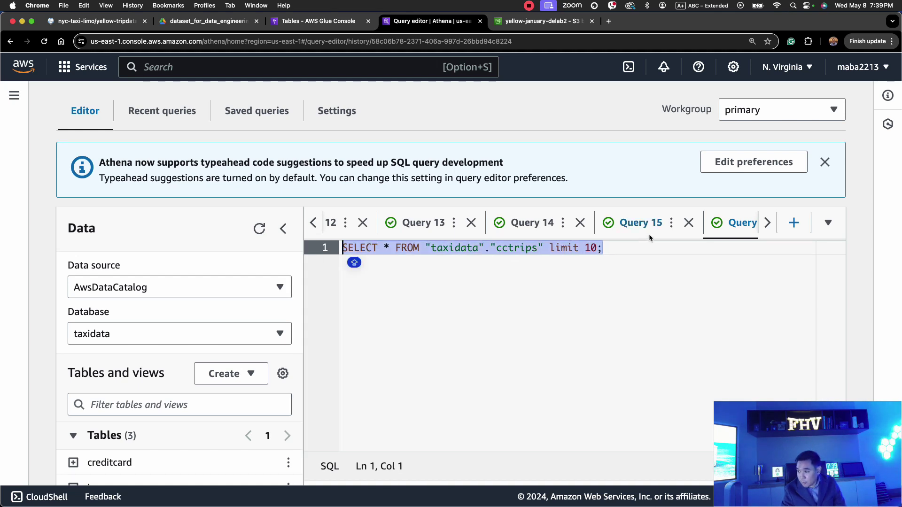
left_click(793, 223)
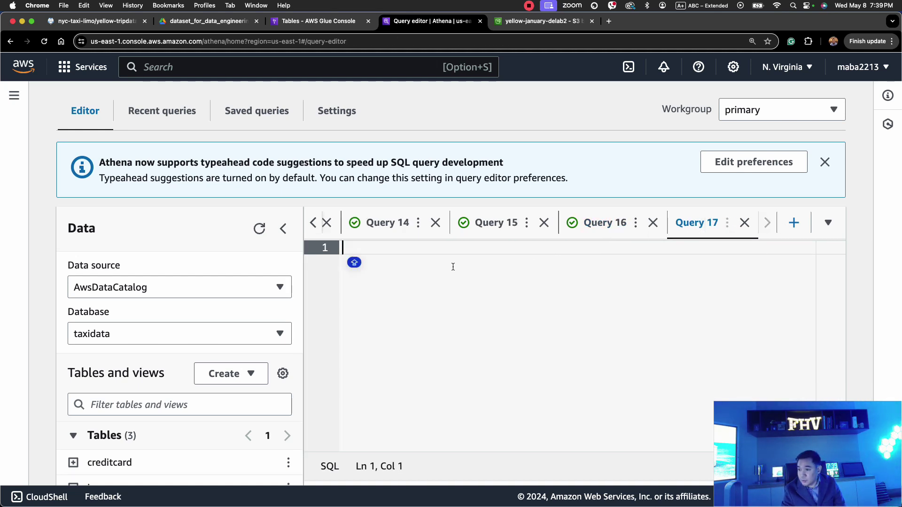
key("super+v")
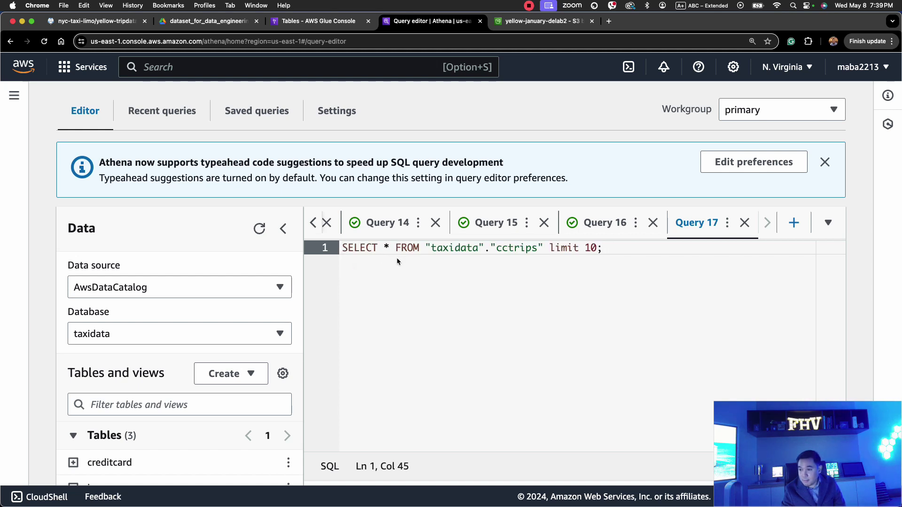
- Replace the statement in Query 15 with a copy of the CREATE VIEW cctrips statement from Query 12
left_click(314, 223)
left_click(369, 225)
left_click_drag(442, 305, 341, 247)
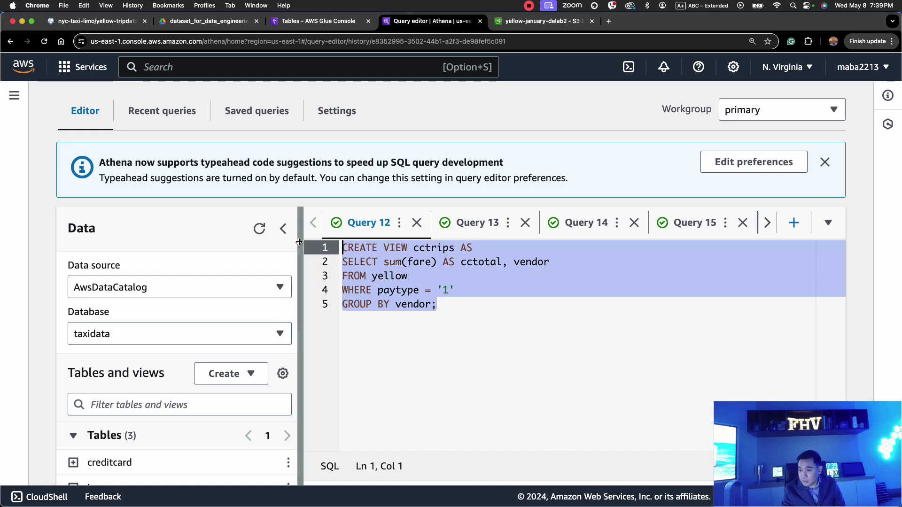
left_click(703, 227)
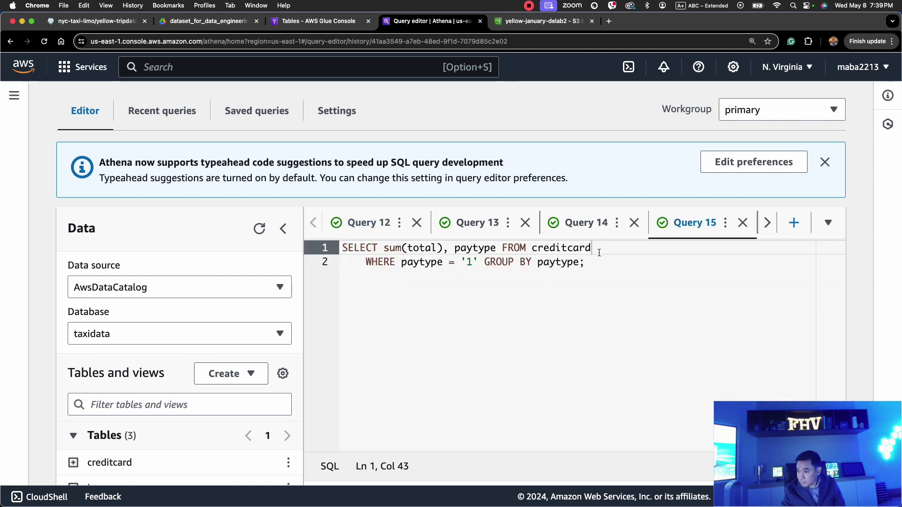
key("super+a")
type("CREATE VIEW cctrips AS SELECT sum(fare) AS cctotal, vendor FROM yellow WHERE paytype = '1' GROUP BY vendor;")
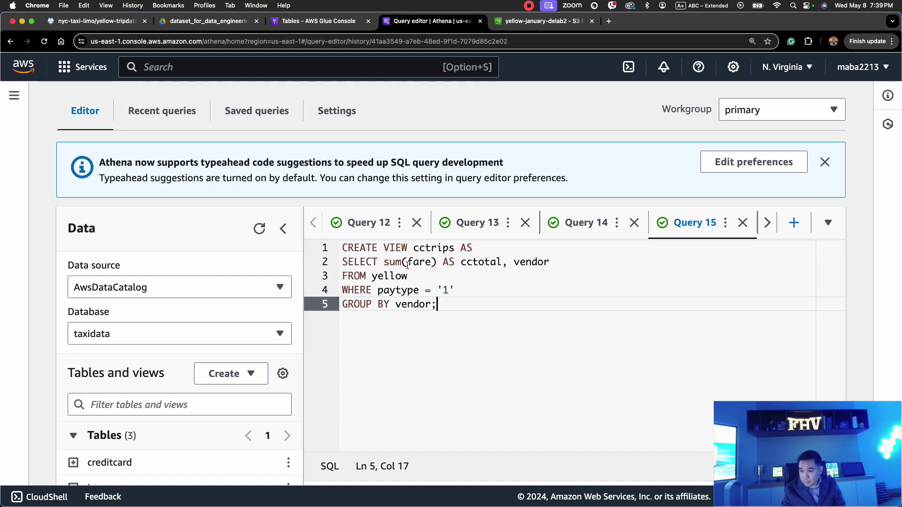
- Rename the view in Query 15 to cashtrips and the alias of the fare sum to cashtotal
left_click(425, 249)
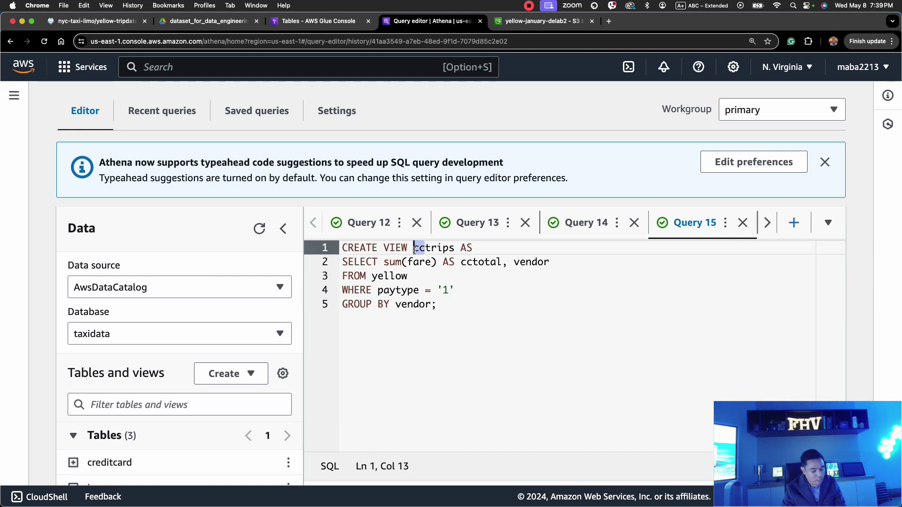
type("cash")
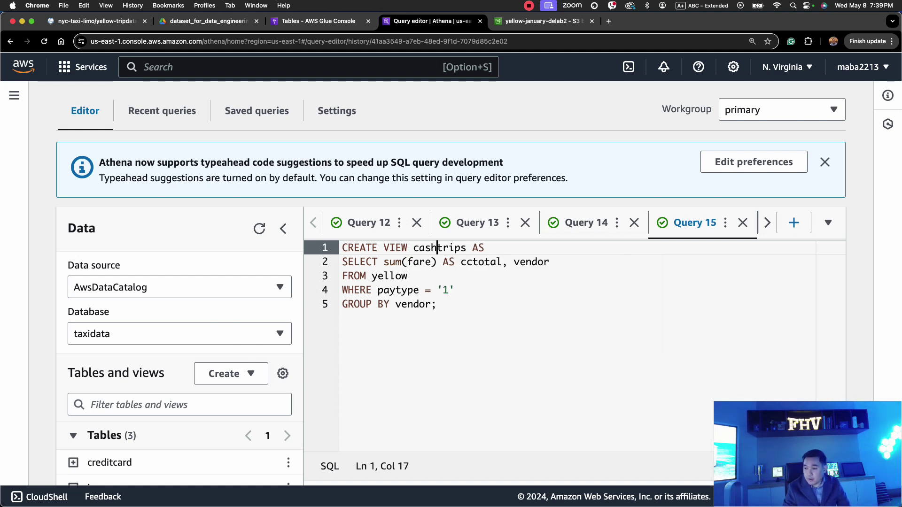
left_click(472, 263)
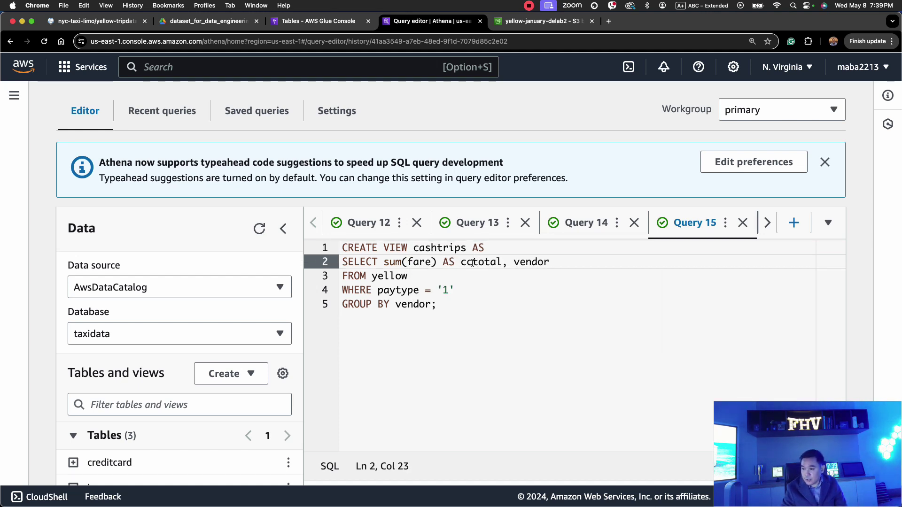
key("BackSpace")
type("as")
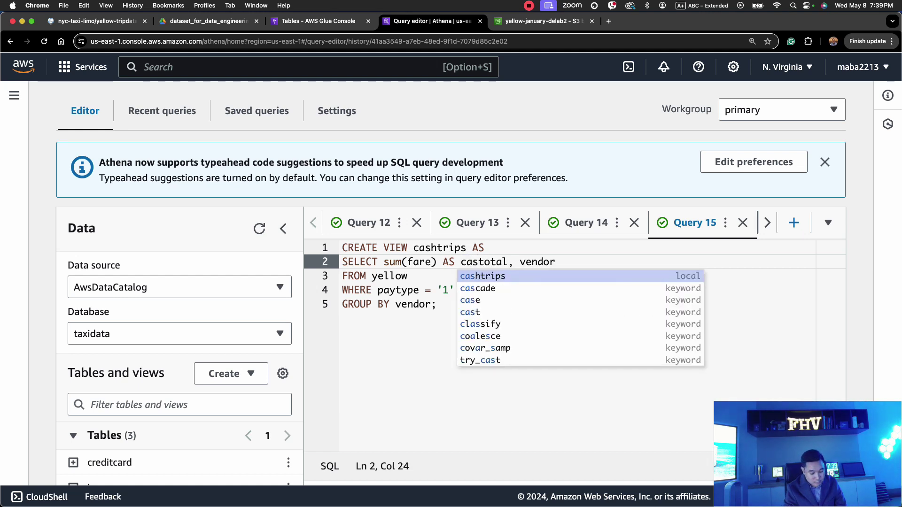
type("h")
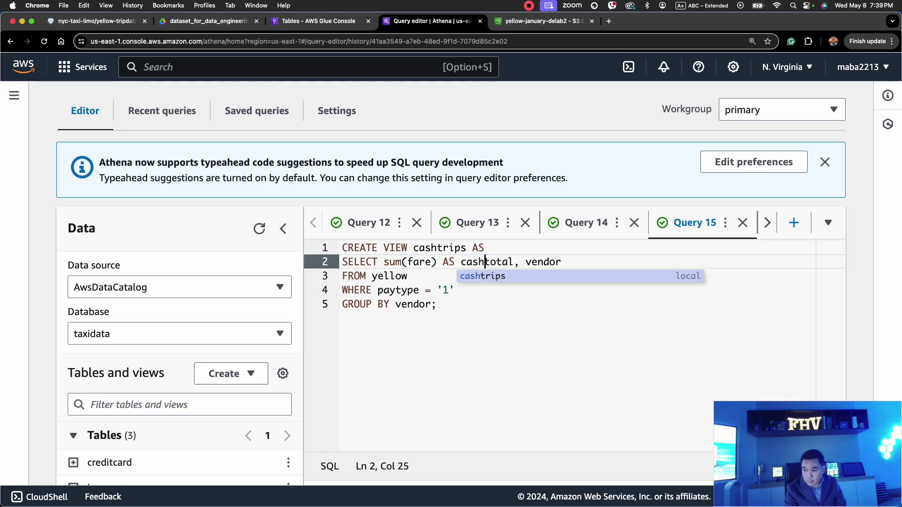
- Change the paytype condition to '2' and run the statement to create the cashtrips view
left_click(443, 290)
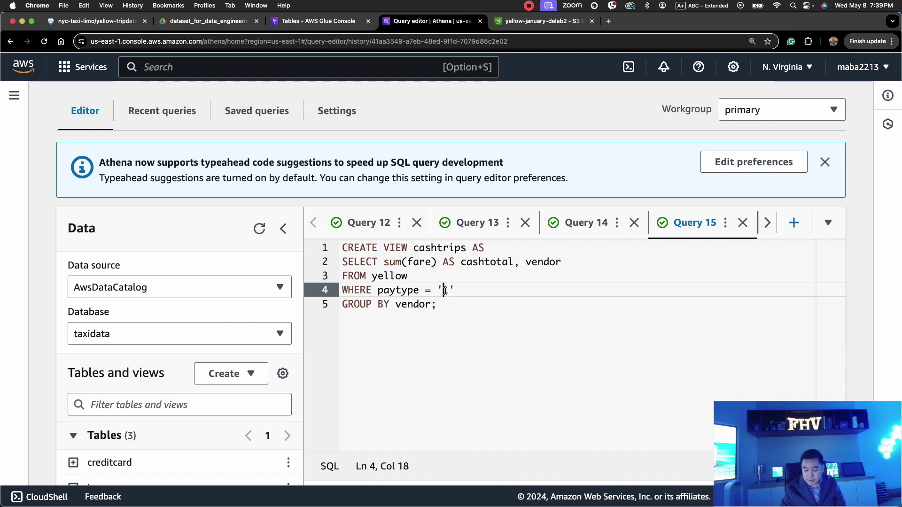
key("shift+Right")
type("2")
scroll(407, 227, "down", 1)
left_click(408, 334)
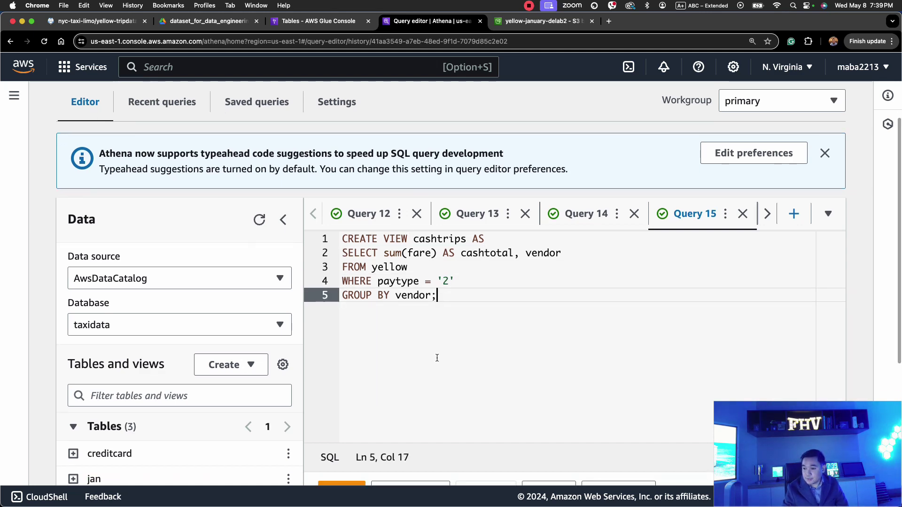
scroll(413, 362, "down", 5)
scroll(375, 357, "up", 1)
left_click(363, 306)
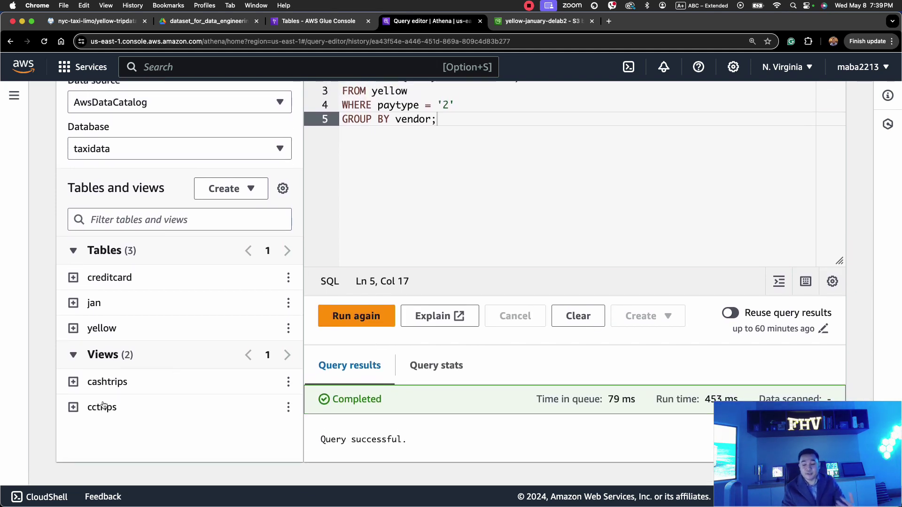
- Preview the cashtrips view and examine the cashtotal value for each vendor
left_click(288, 381)
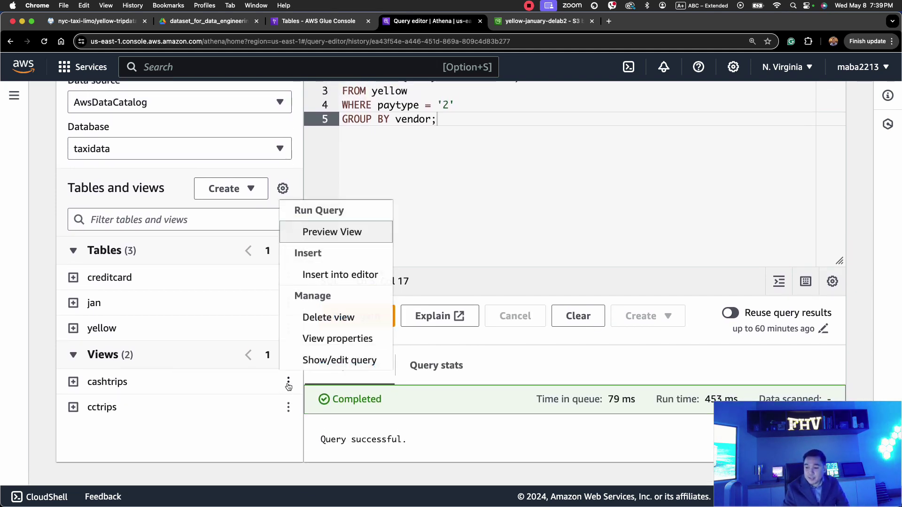
left_click(329, 231)
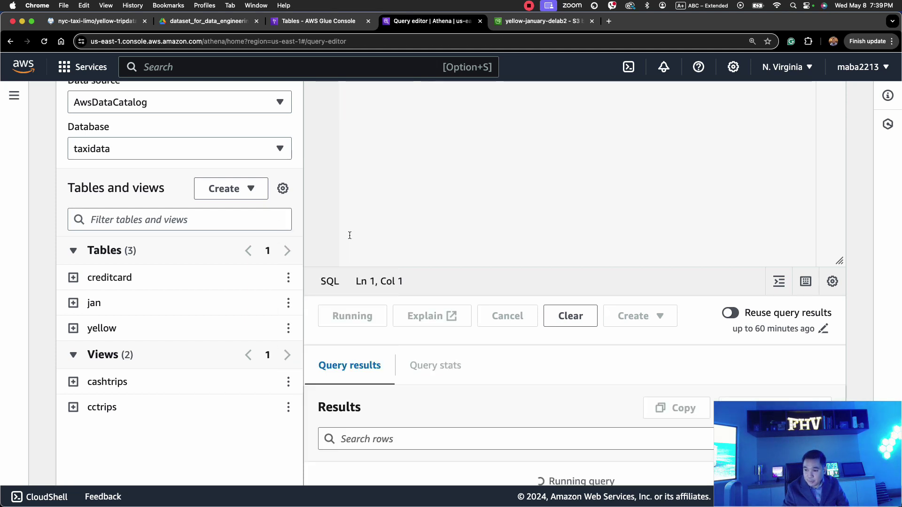
scroll(364, 254, "up", 2)
scroll(365, 254, "down", 3)
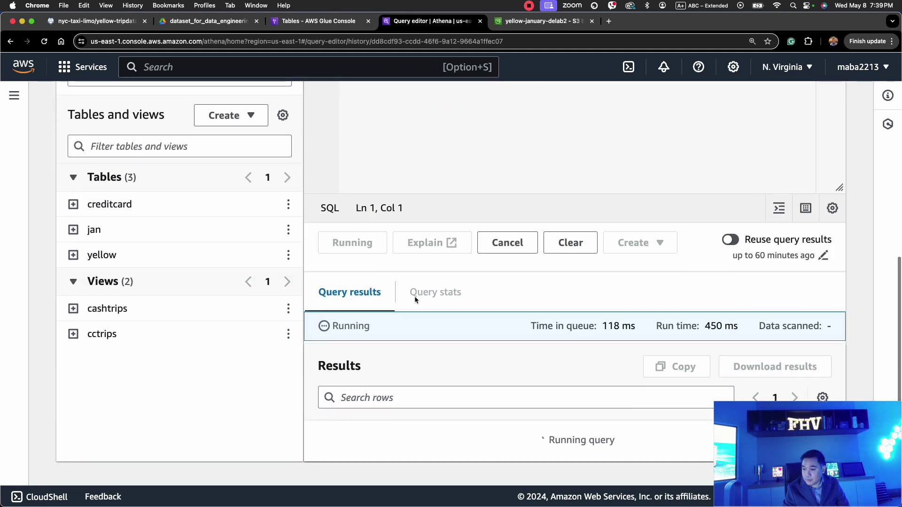
scroll(494, 402, "down", 2)
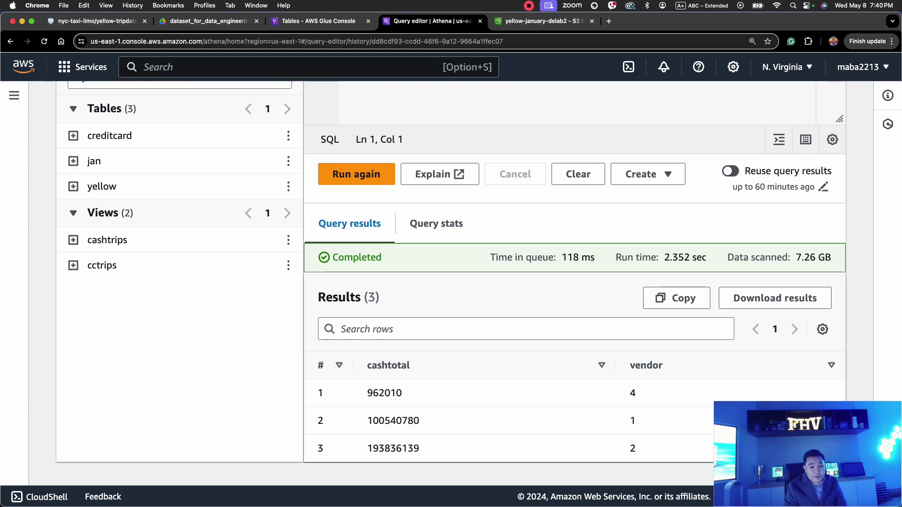
scroll(489, 261, "up", 10)
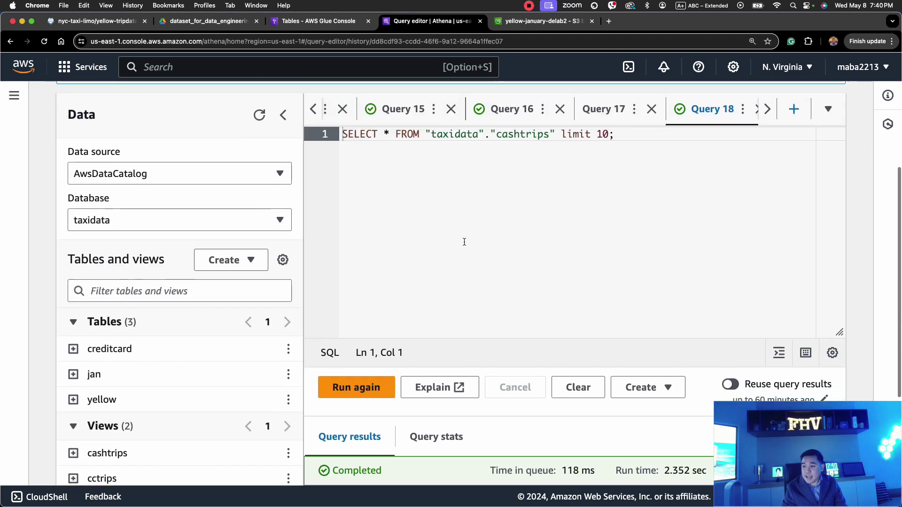
- In a new query, start a CREATE VIEW comparepay statement selecting c.vendor, c.cctotal and cs.cashtotal from cctrips c
scroll(489, 261, "down", 2)
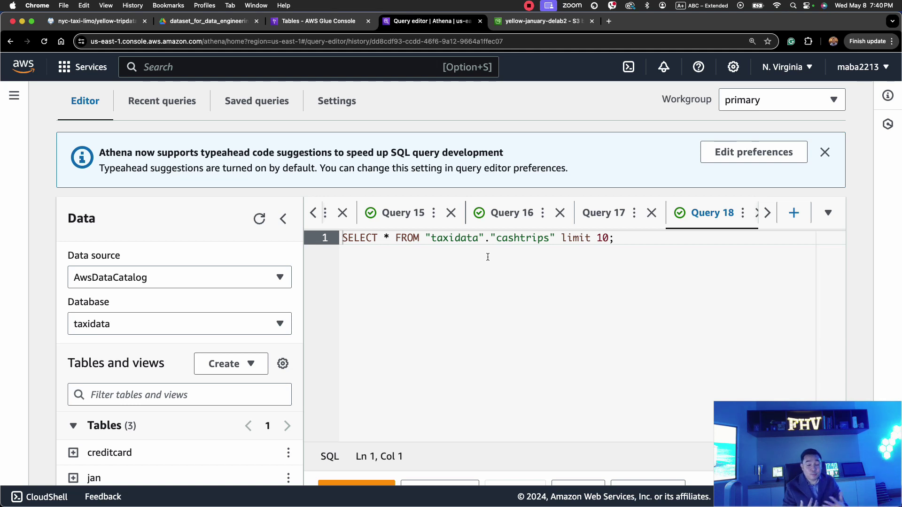
left_click(793, 213)
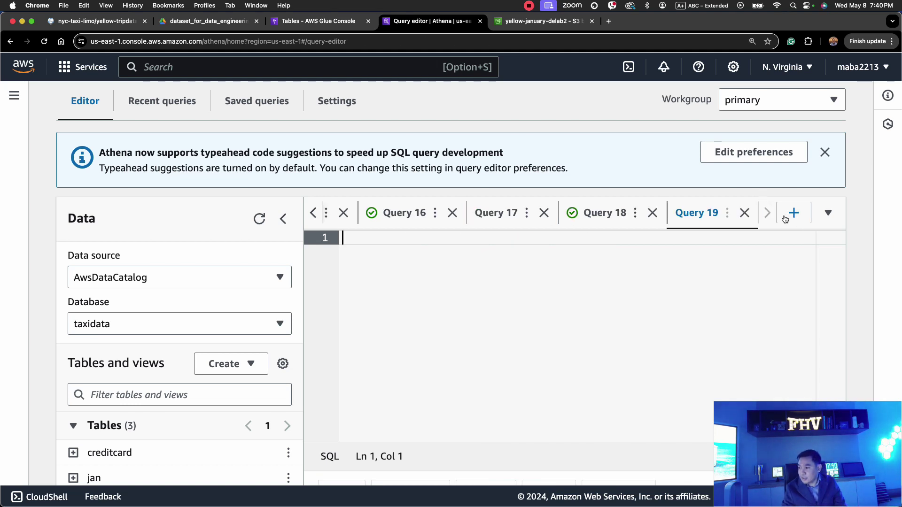
type("CREATE VIEW comparepay AS")
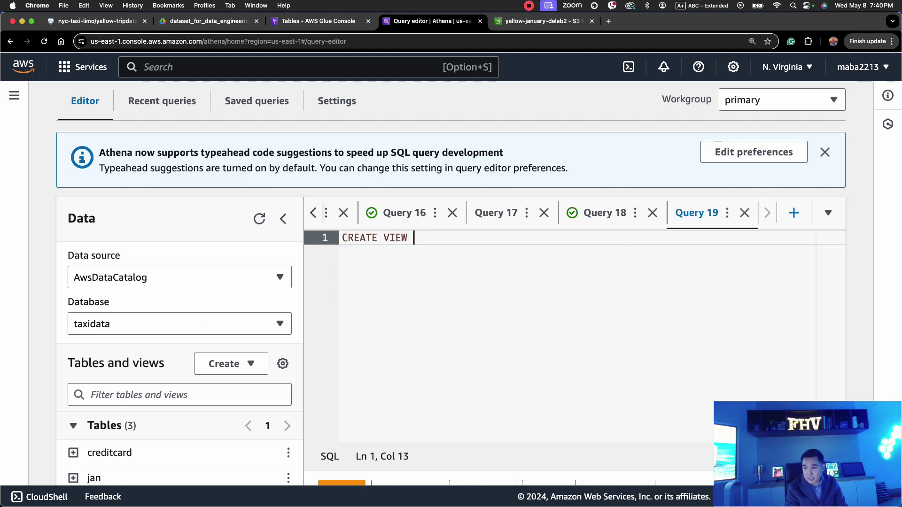
key("Return")
type("SELECT c.vendor, c.cctotal, cs.cashtotal")
key("Return")
type("FROM cctrips c")
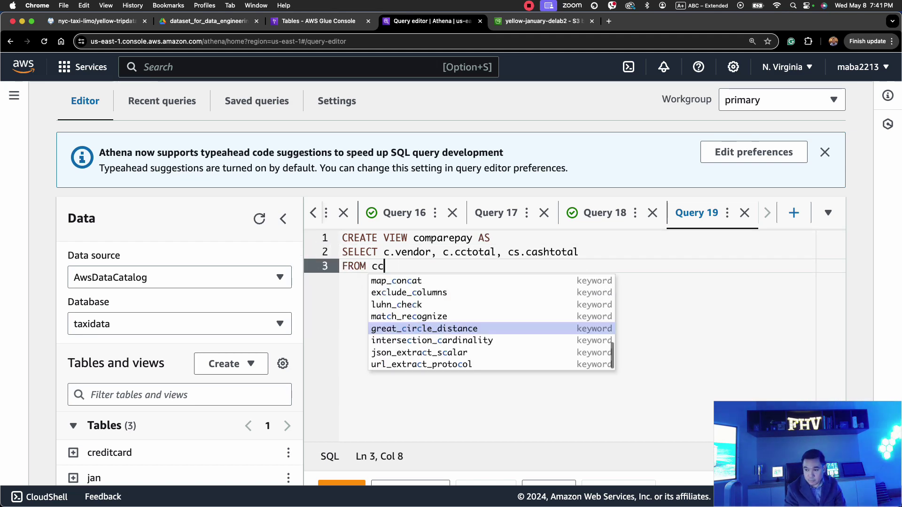
- Join cashtrips cs on c.vendor = cs.vendor and run the statement to create the comparepay view
key("Return")
type("JOIN cashtrips cs ON c.vendor = cs.vendor;")
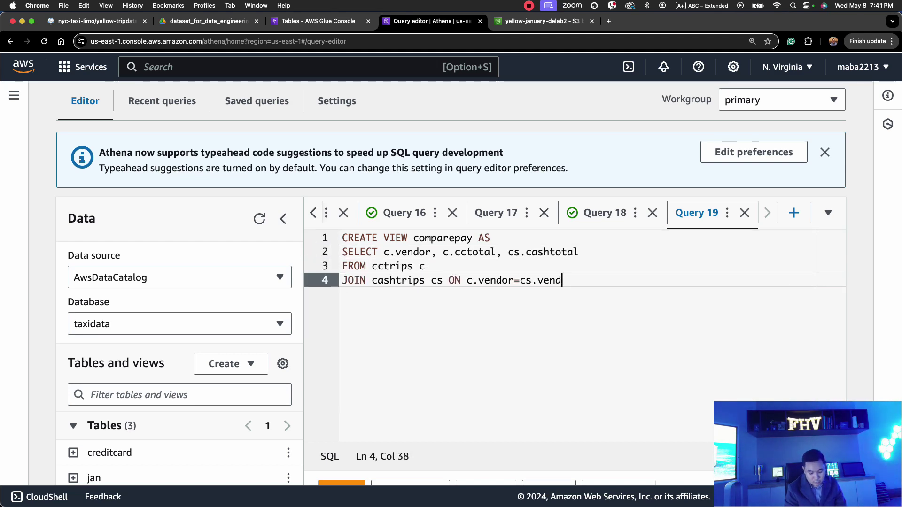
key("Left")
key("Left")
key("Left")
key("Left")
key("Left")
key("Left")
key("Left")
key("Left")
key("Left")
key("Left")
key("Left")
key("Right")
scroll(498, 314, "down", 2)
left_click(350, 413)
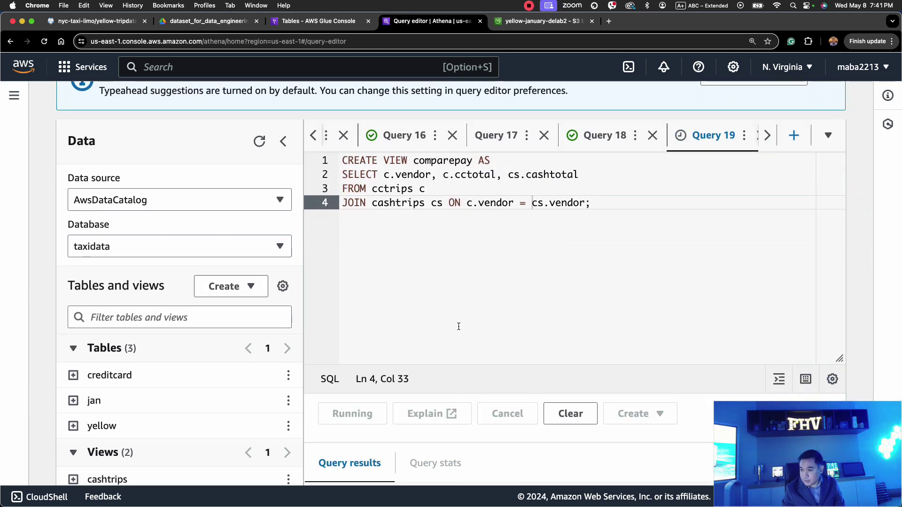
scroll(459, 326, "down", 3)
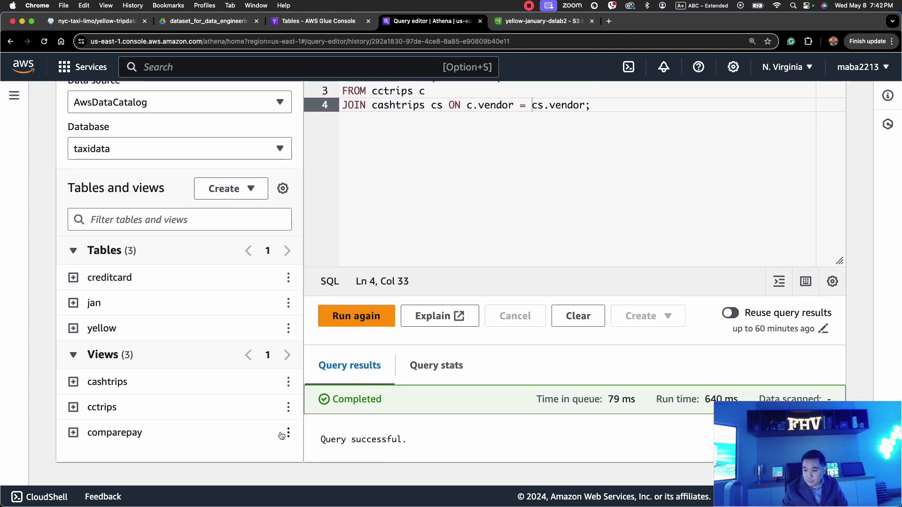
left_click(288, 433)
left_click(322, 367)
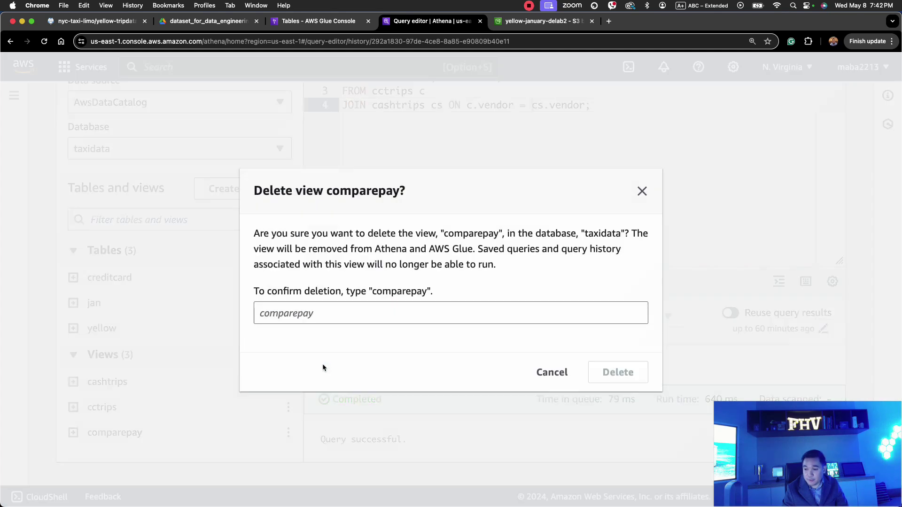
left_click(540, 372)
- Preview the comparepay view and examine the cctotal and cashtotal values for each vendor
left_click(288, 433)
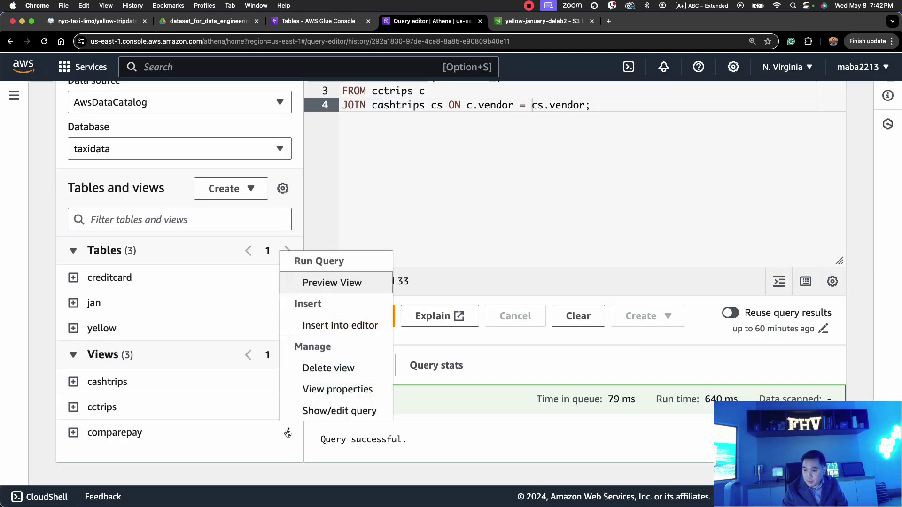
left_click(324, 282)
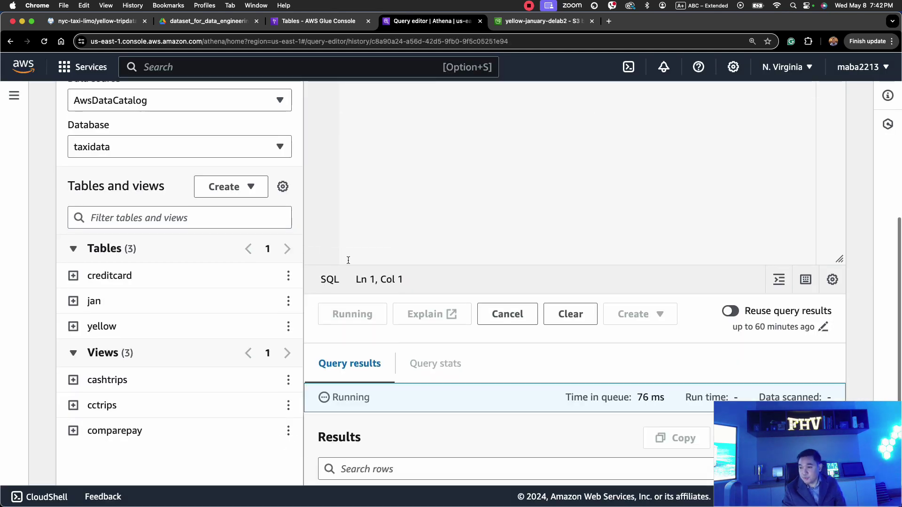
scroll(378, 231, "down", 3)
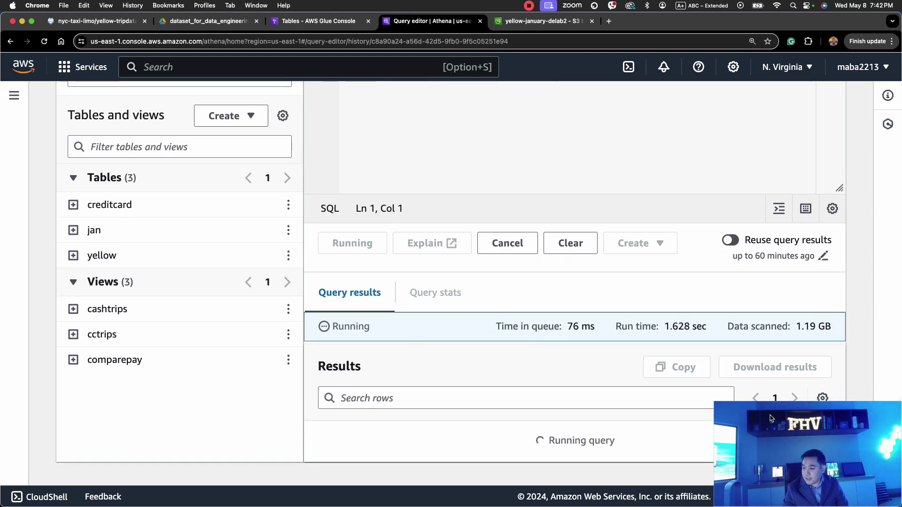
scroll(542, 404, "down", 3)
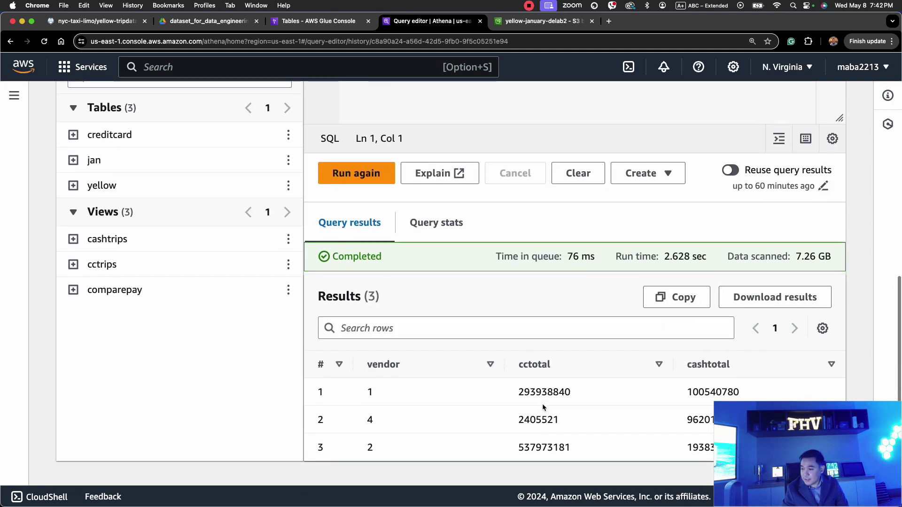